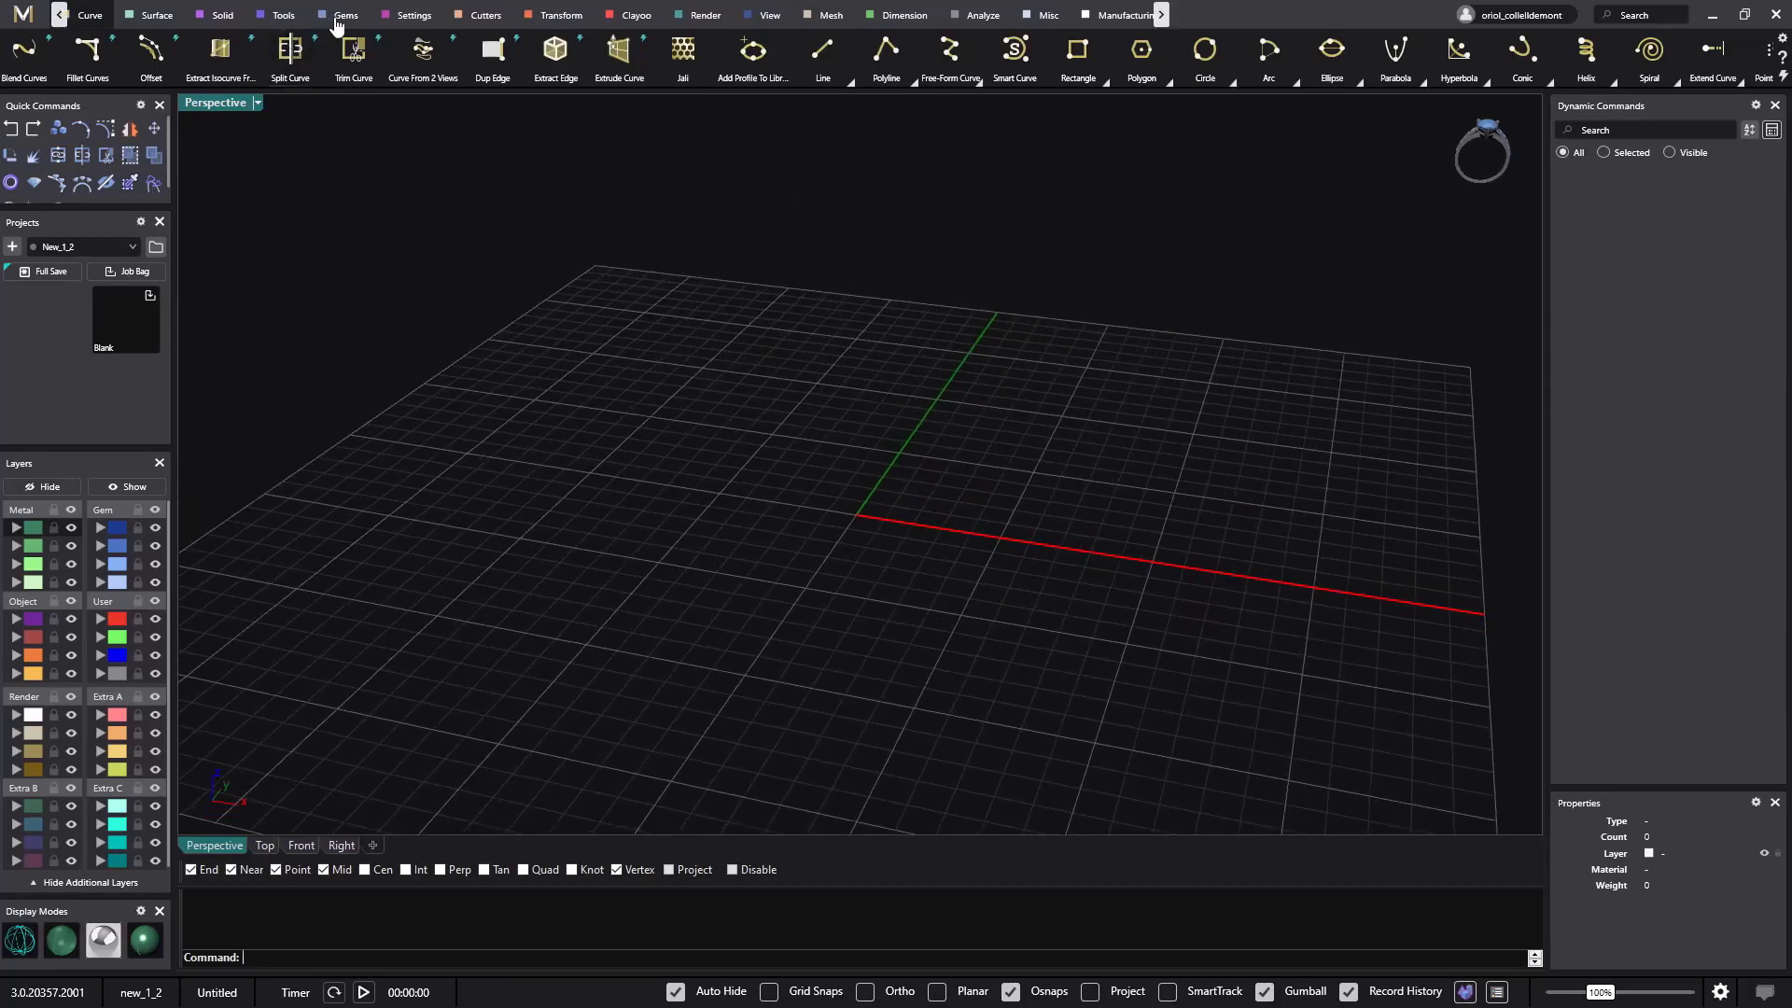
Step: Create a round diamond gem 5.20 mm in diameter at the origin and select it
click(340, 16)
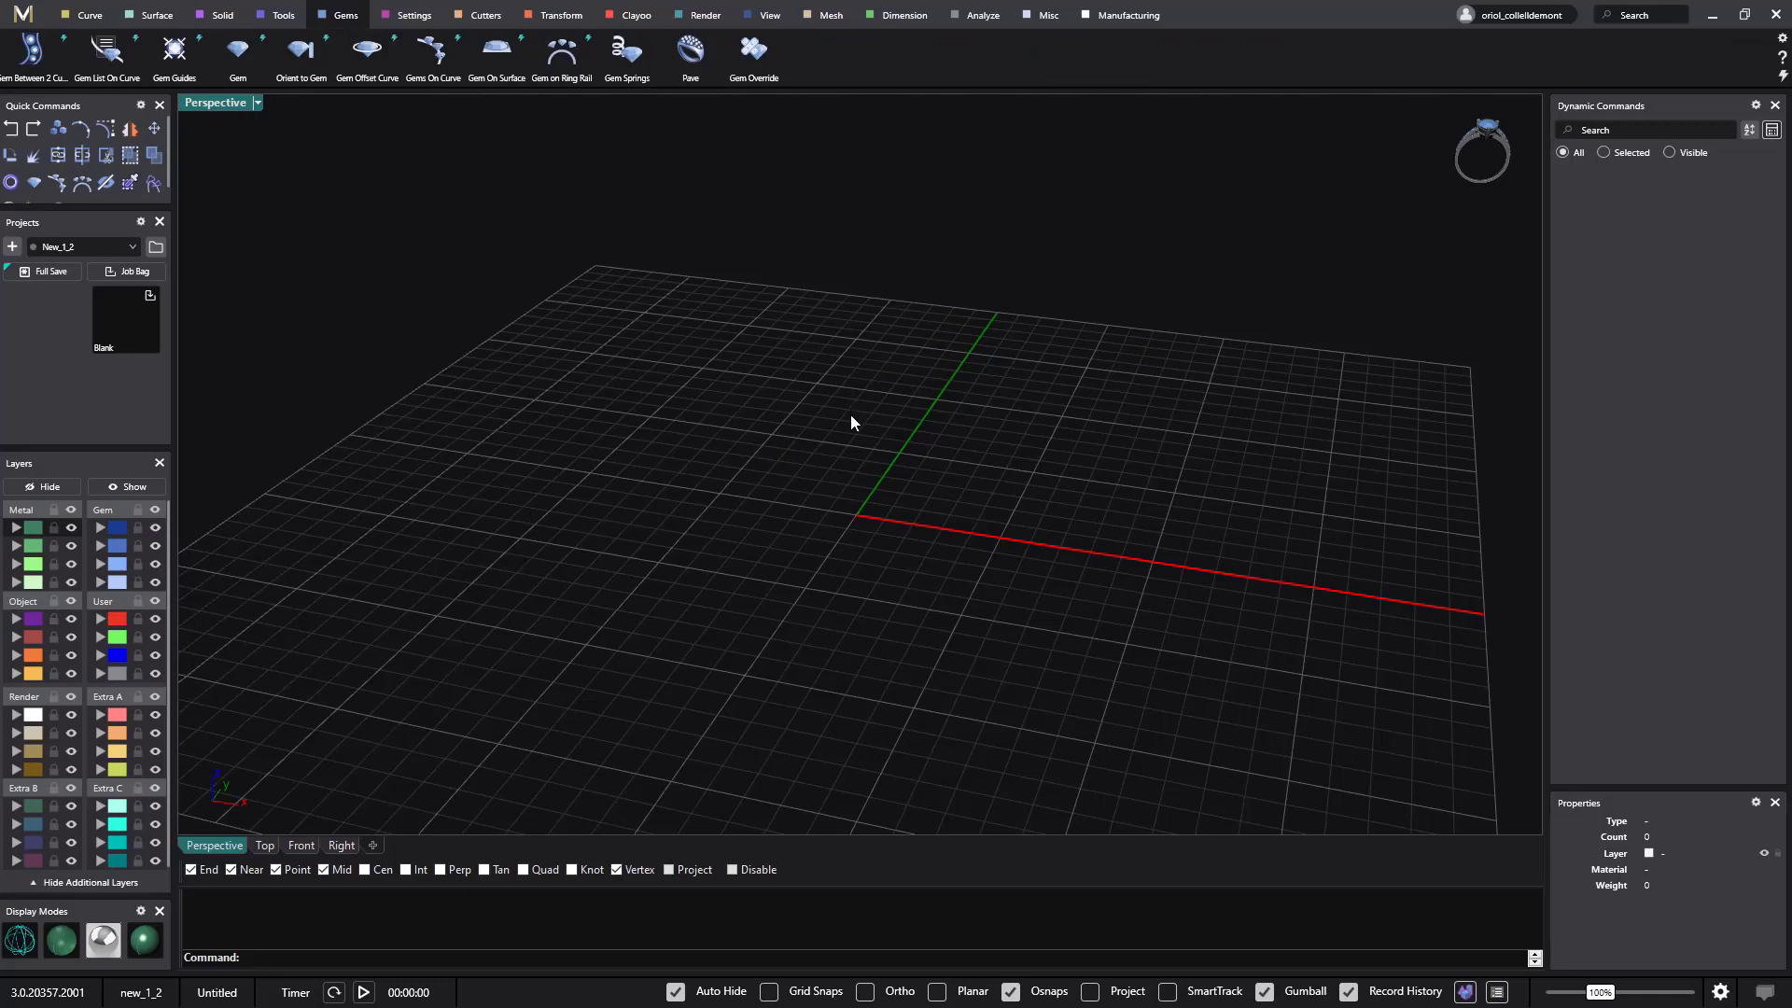
click(238, 52)
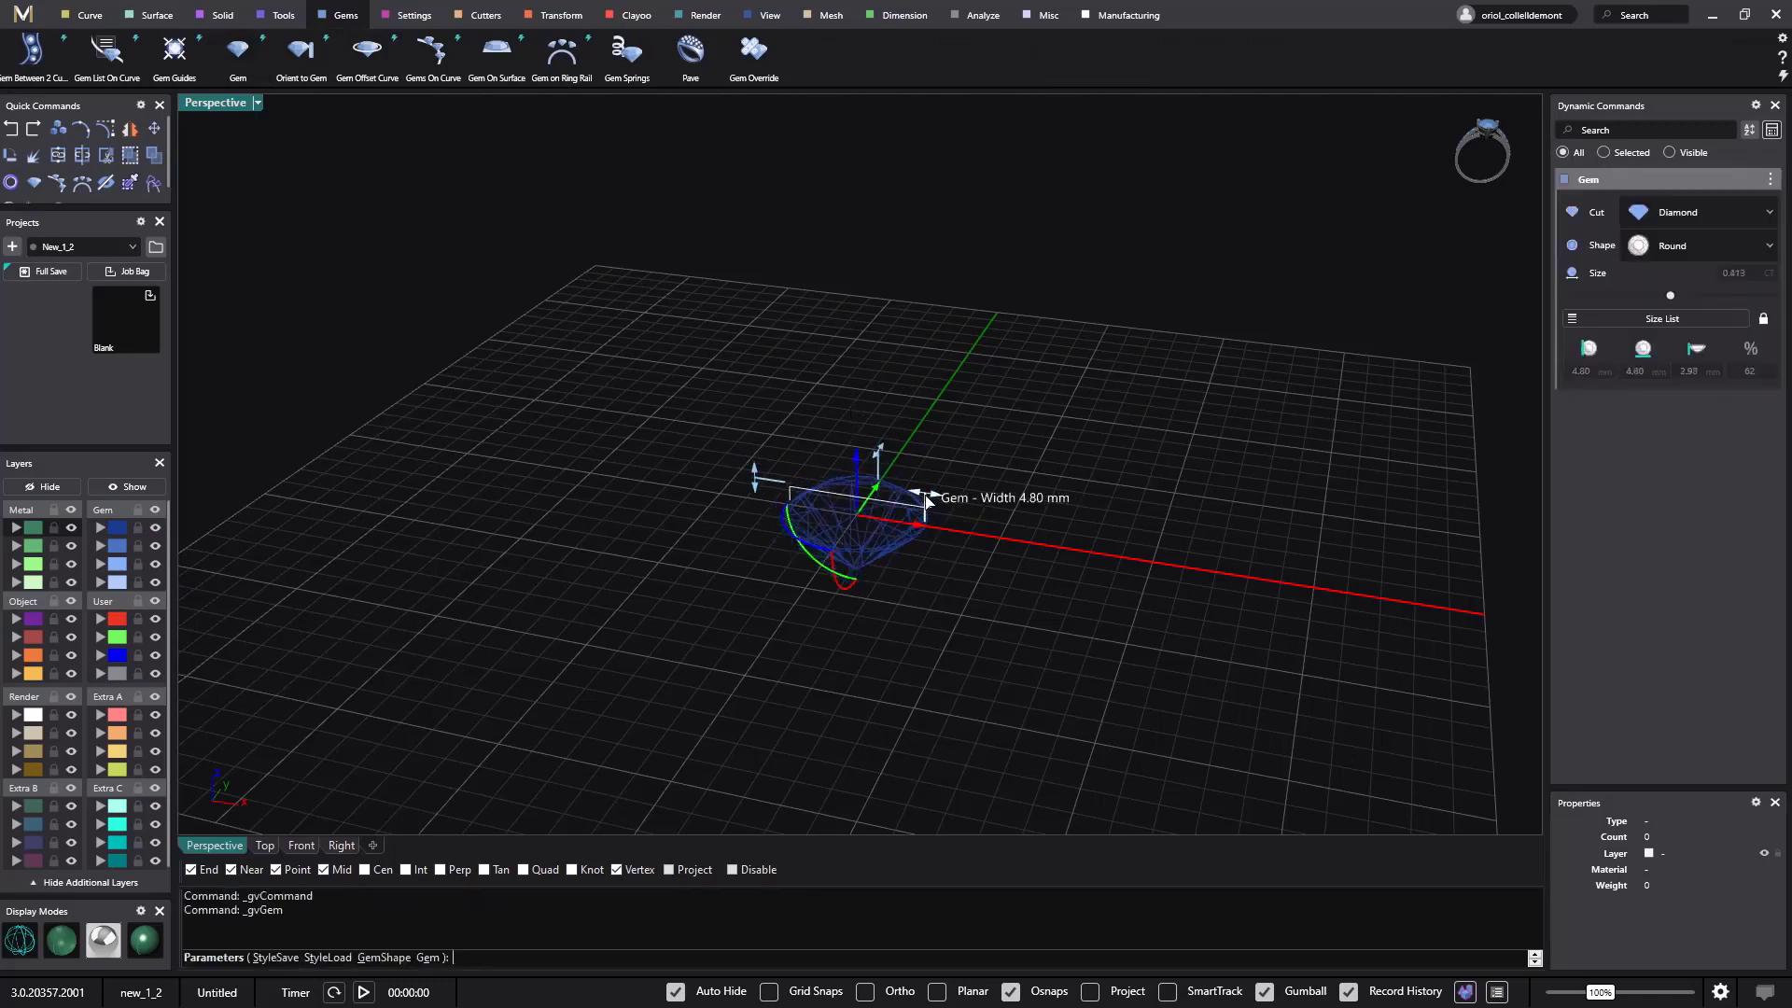
right_click(1147, 527)
click(877, 529)
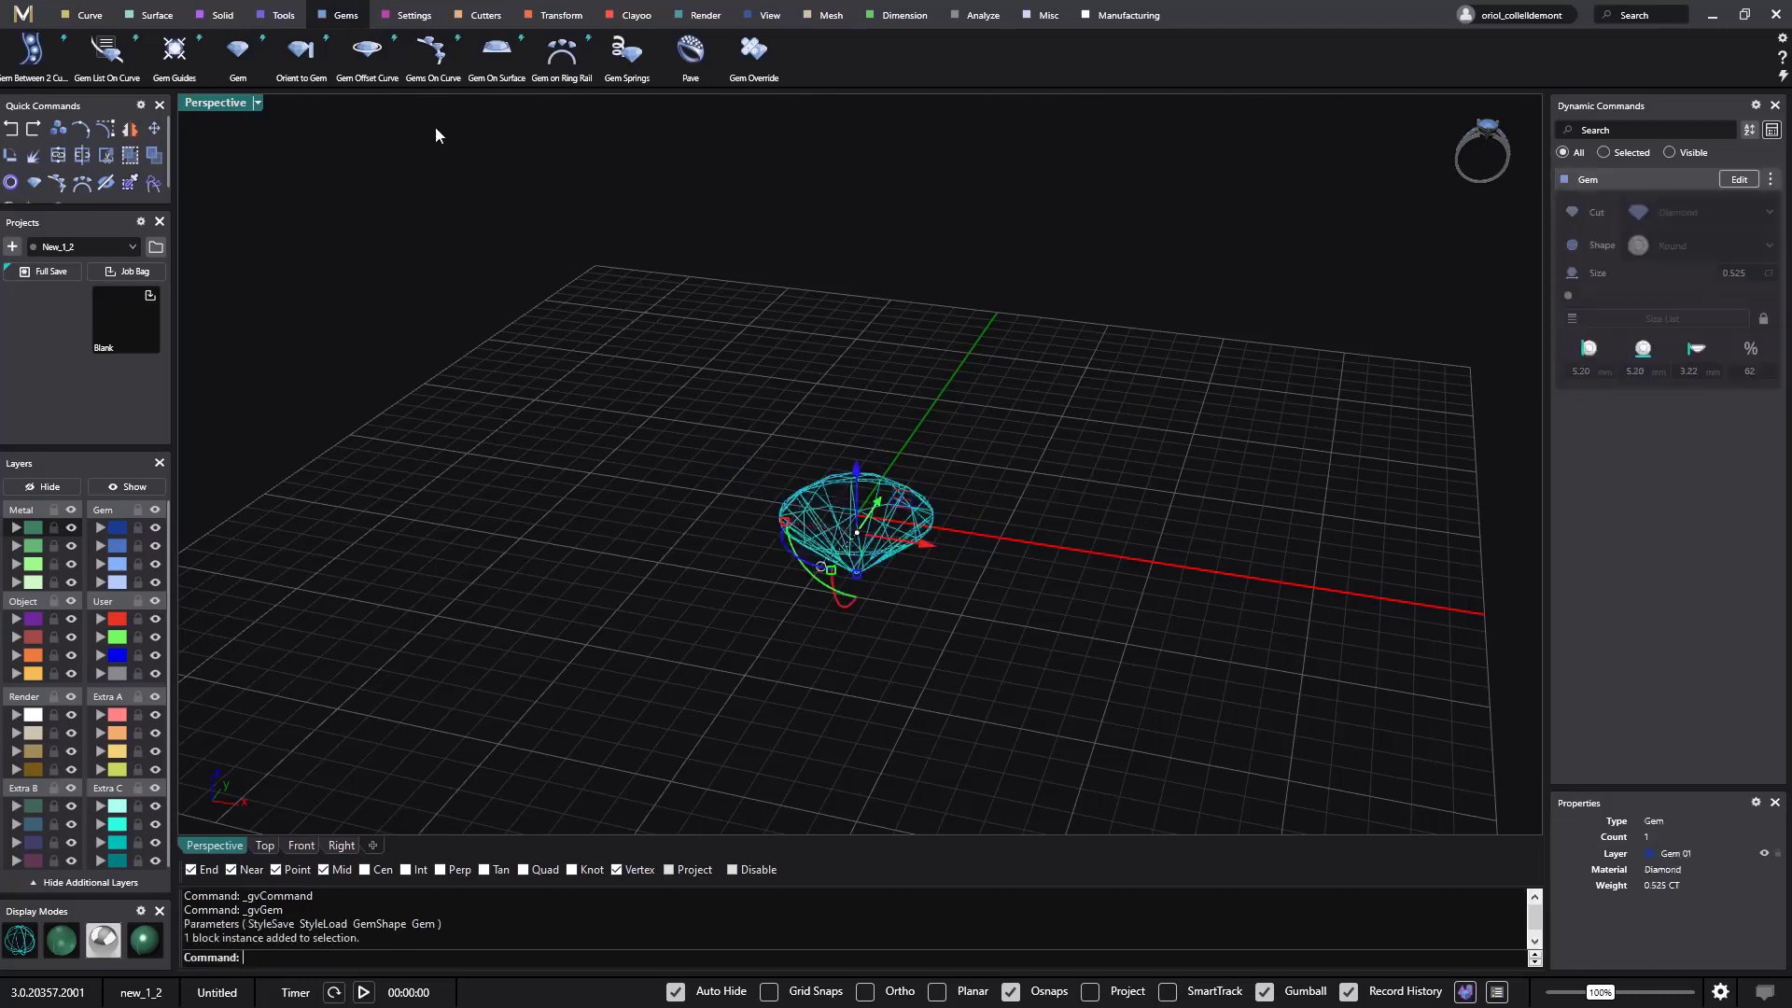
Step: Build a bezel around the selected gem and set its dome to 0
click(413, 15)
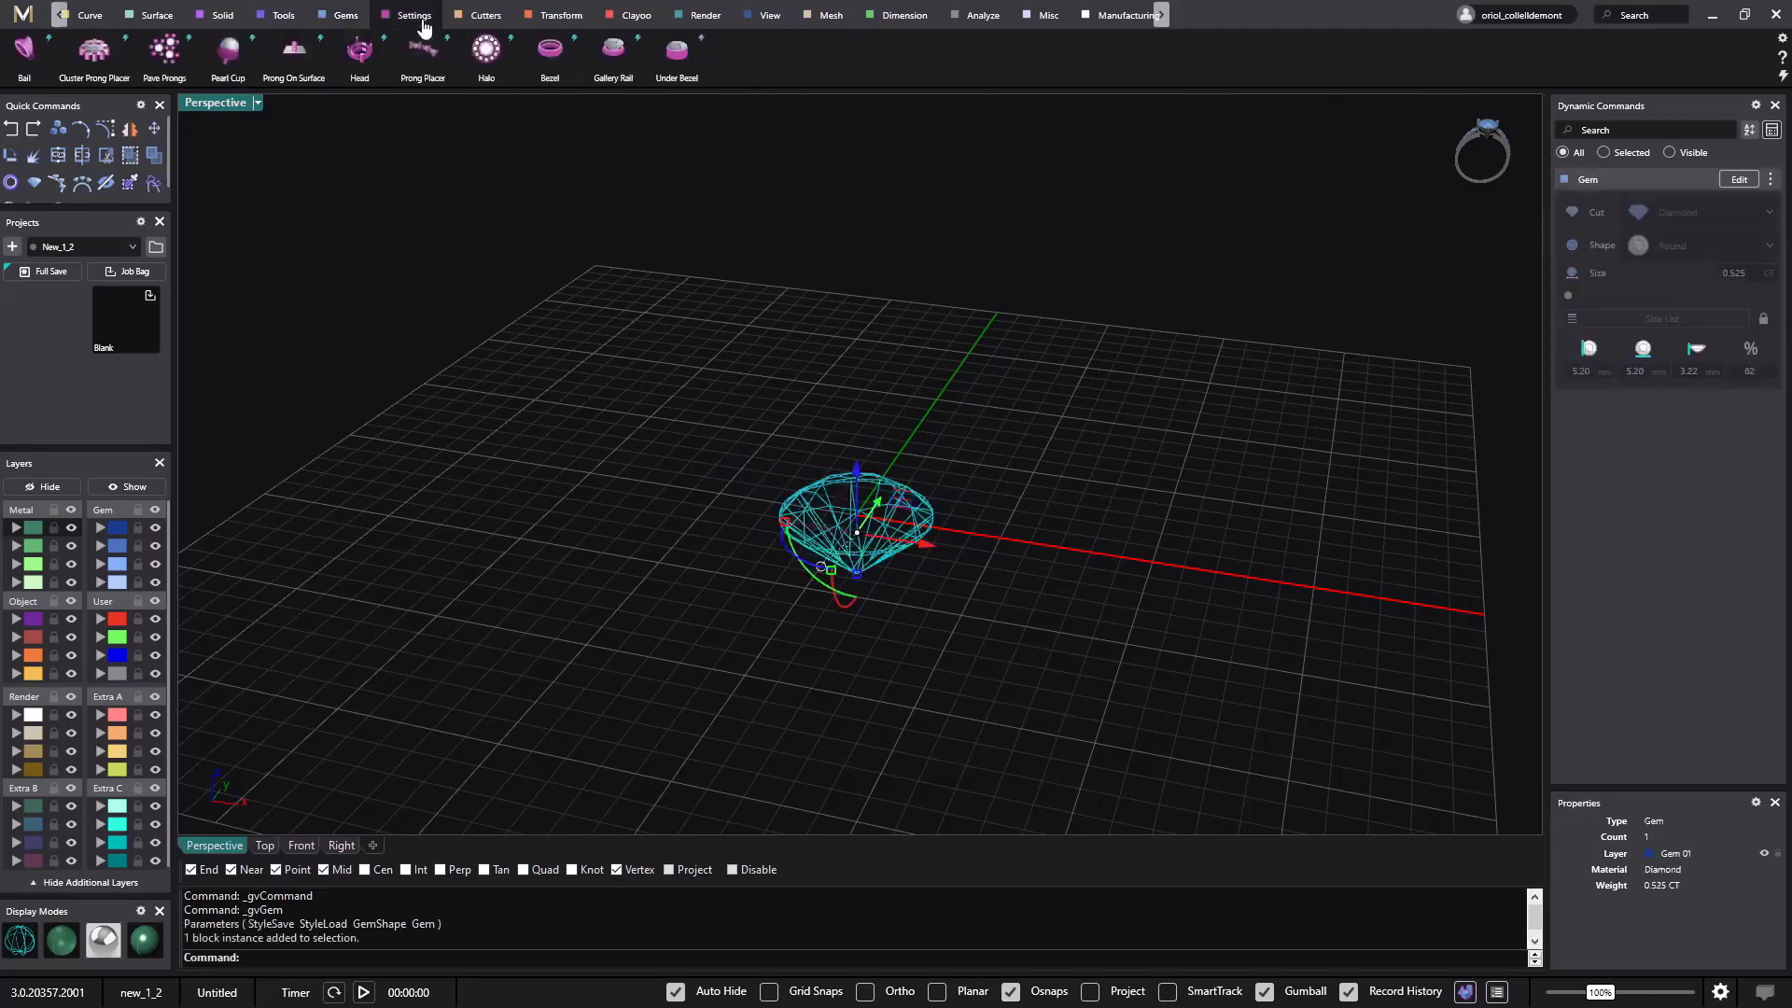
click(550, 62)
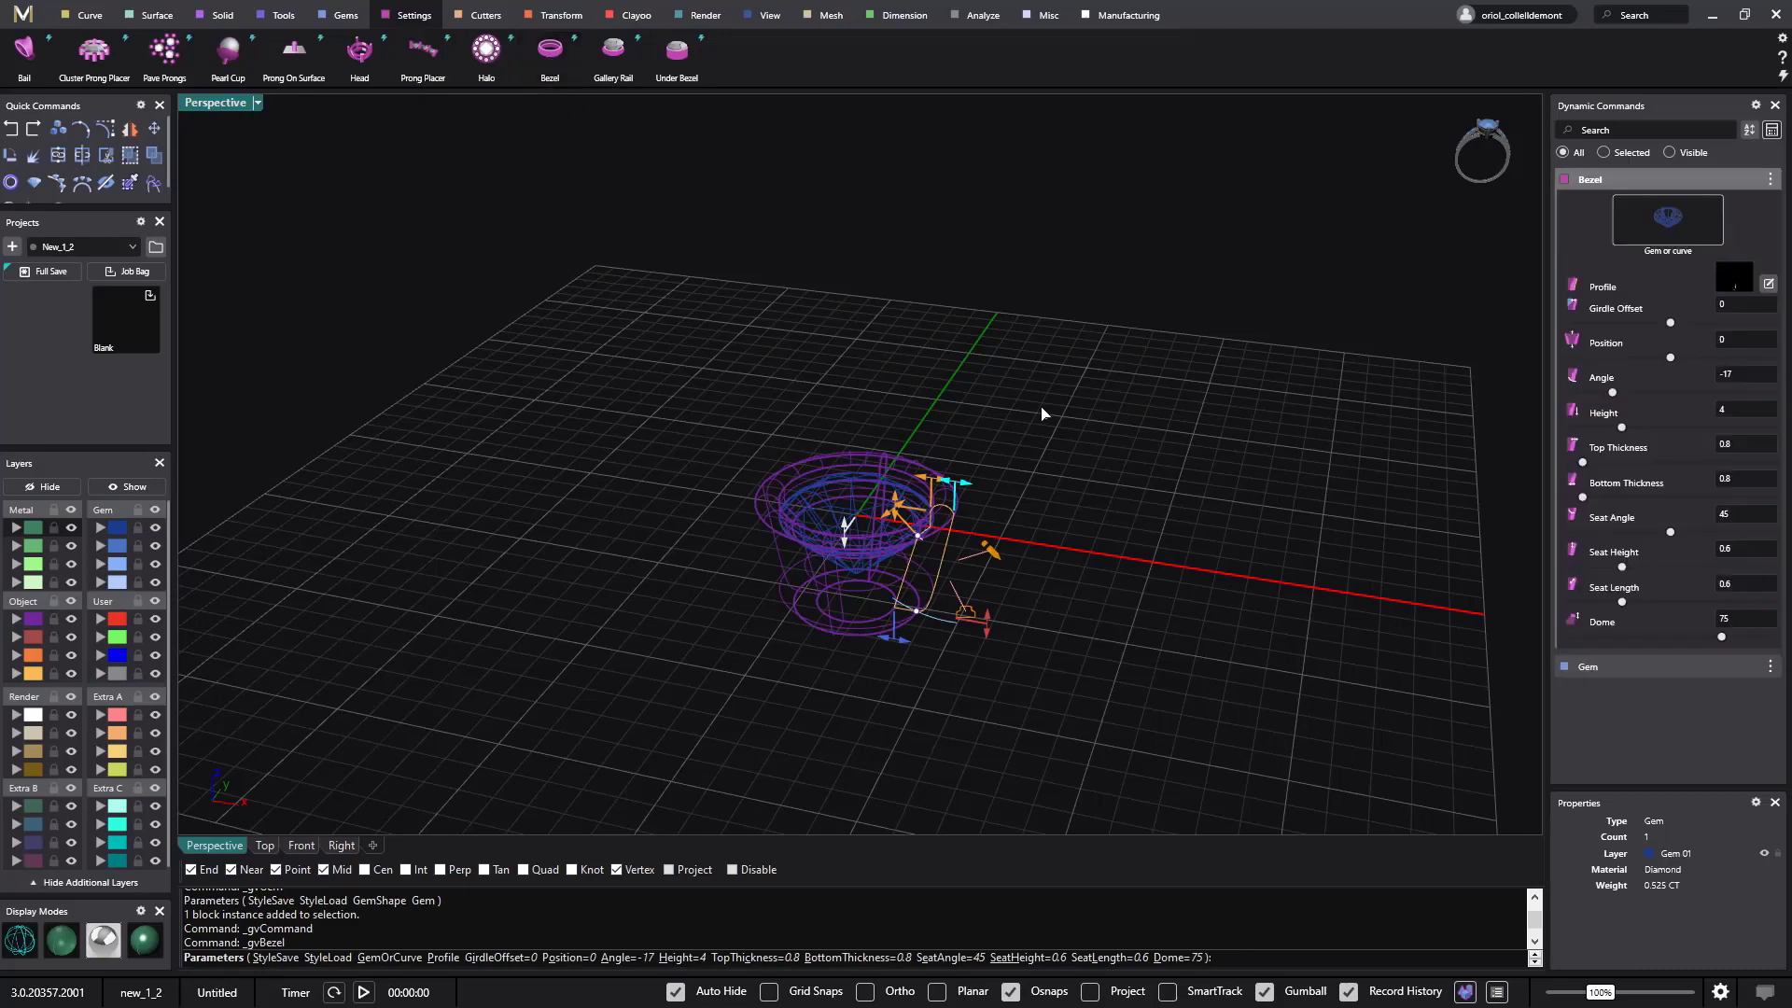
right_drag(1043, 411, 1123, 373)
scroll(1060, 439, up, 5)
shift+right_drag(1039, 489, 1147, 486)
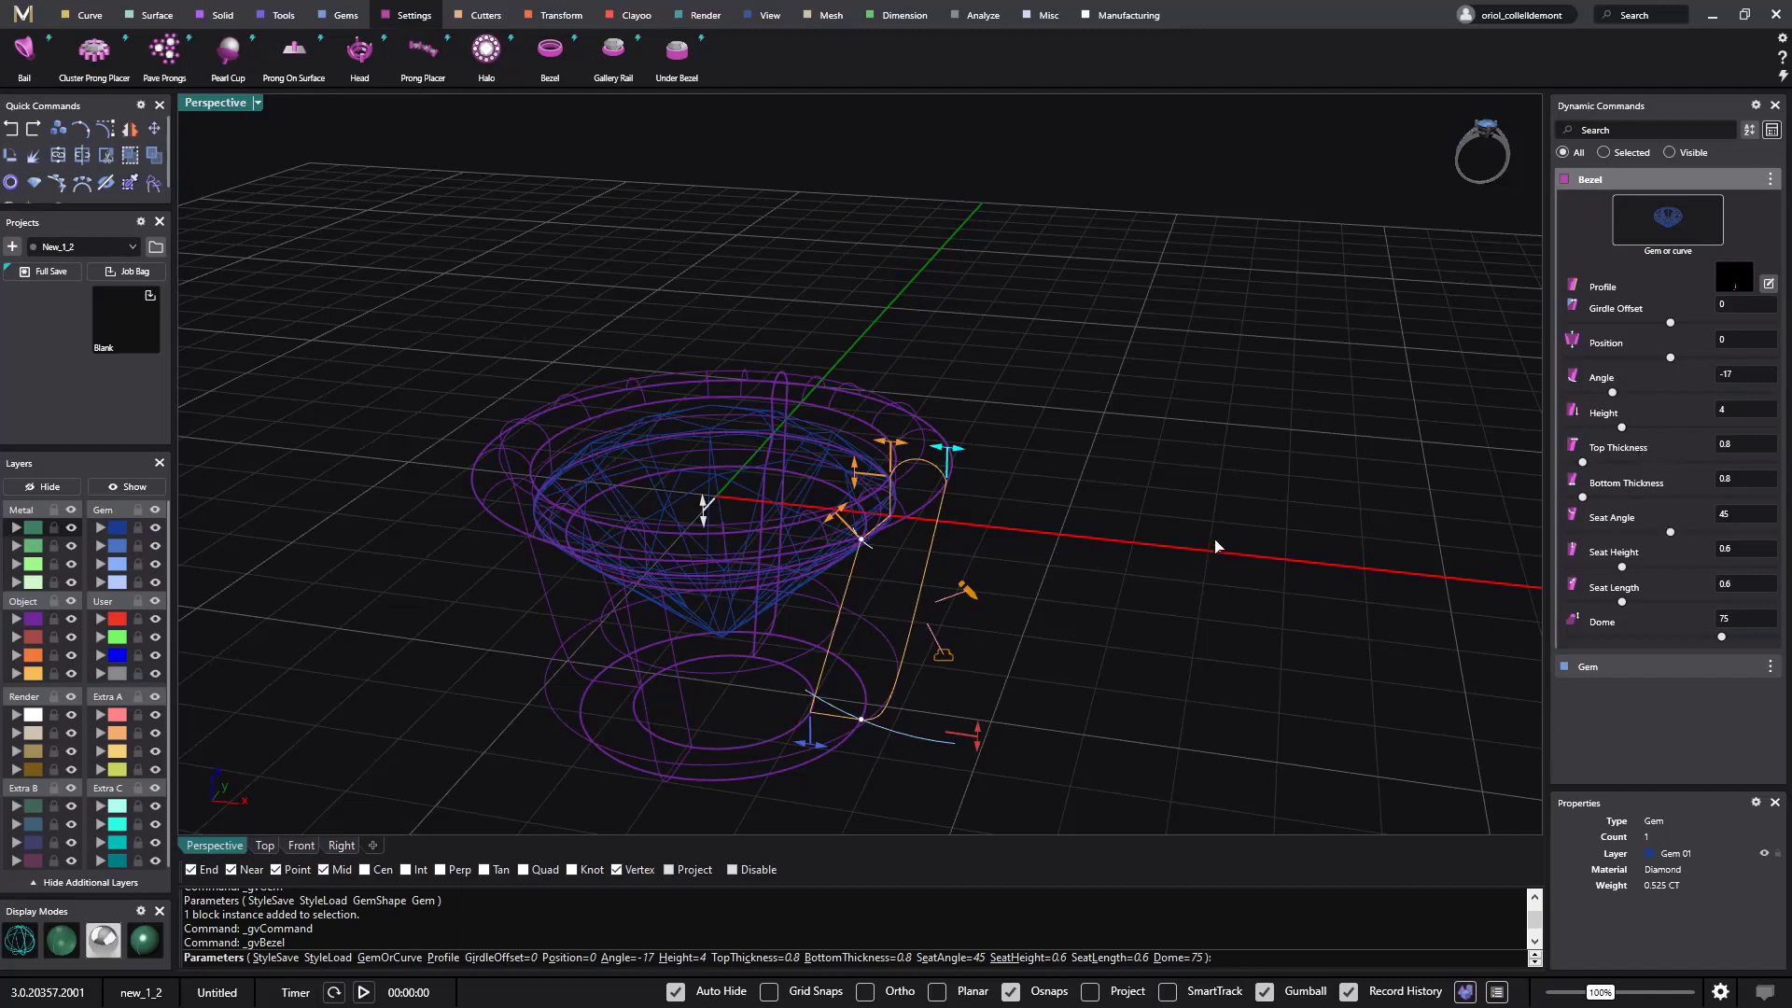
right_drag(1216, 546, 1117, 633)
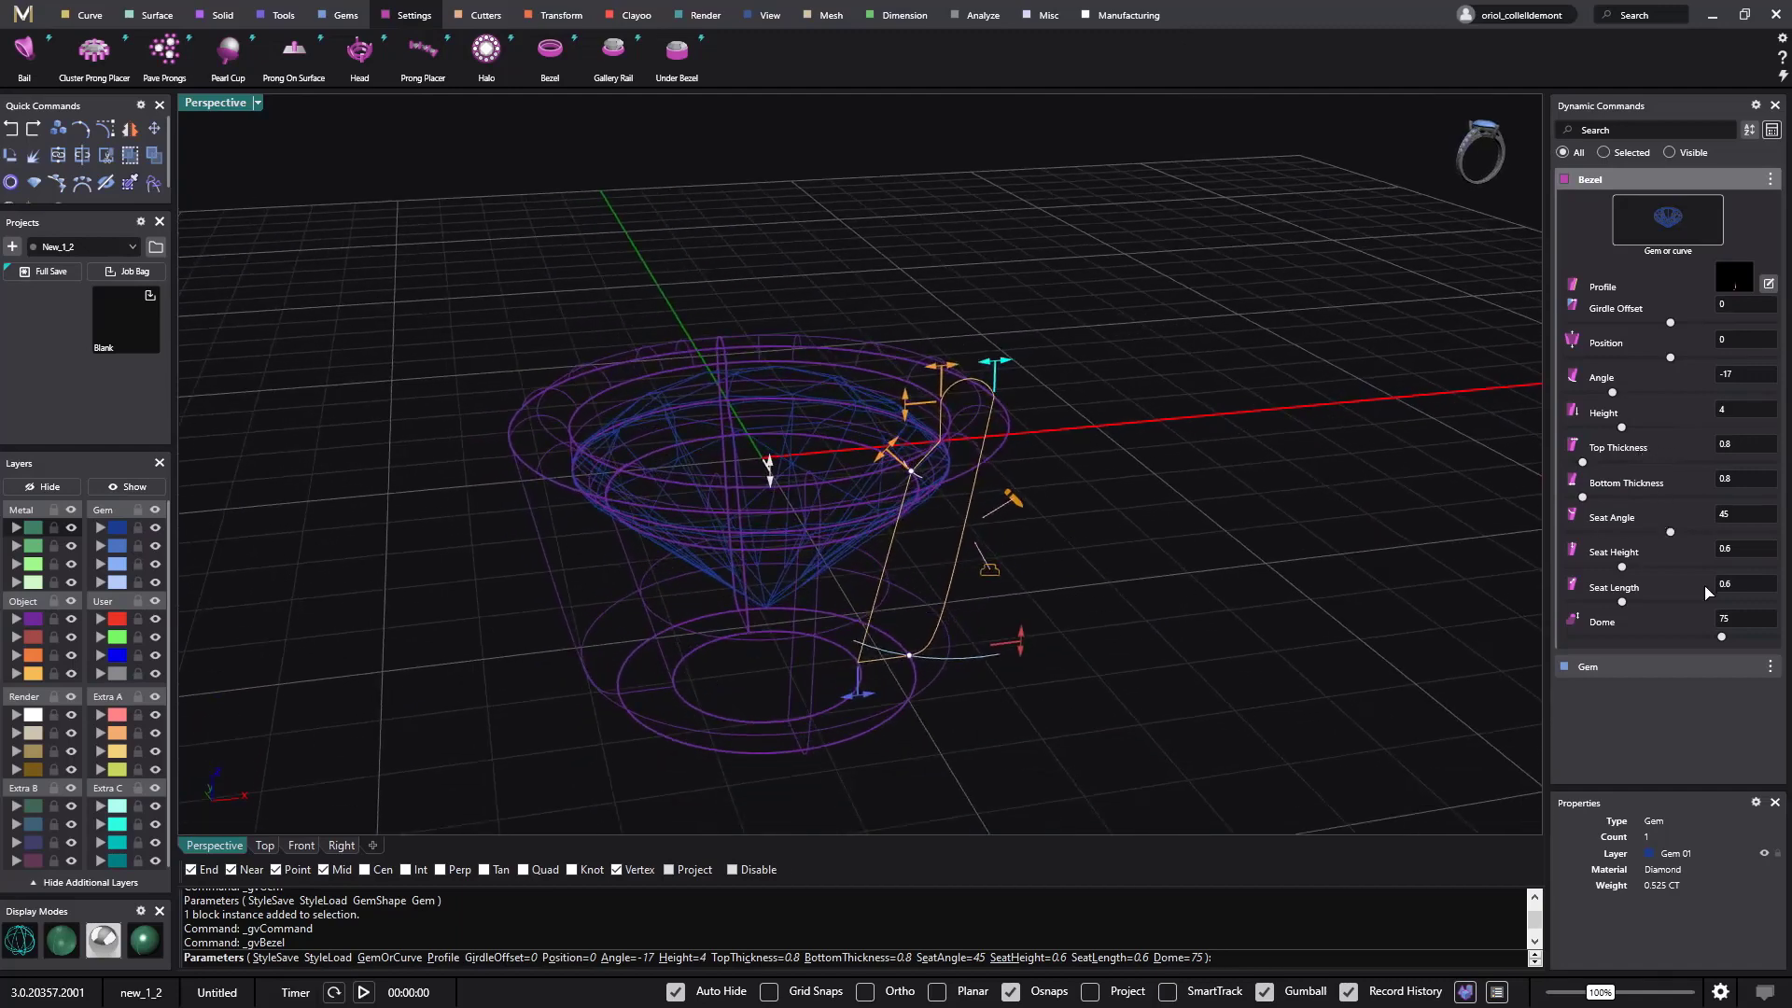
click(1754, 623)
key(Return)
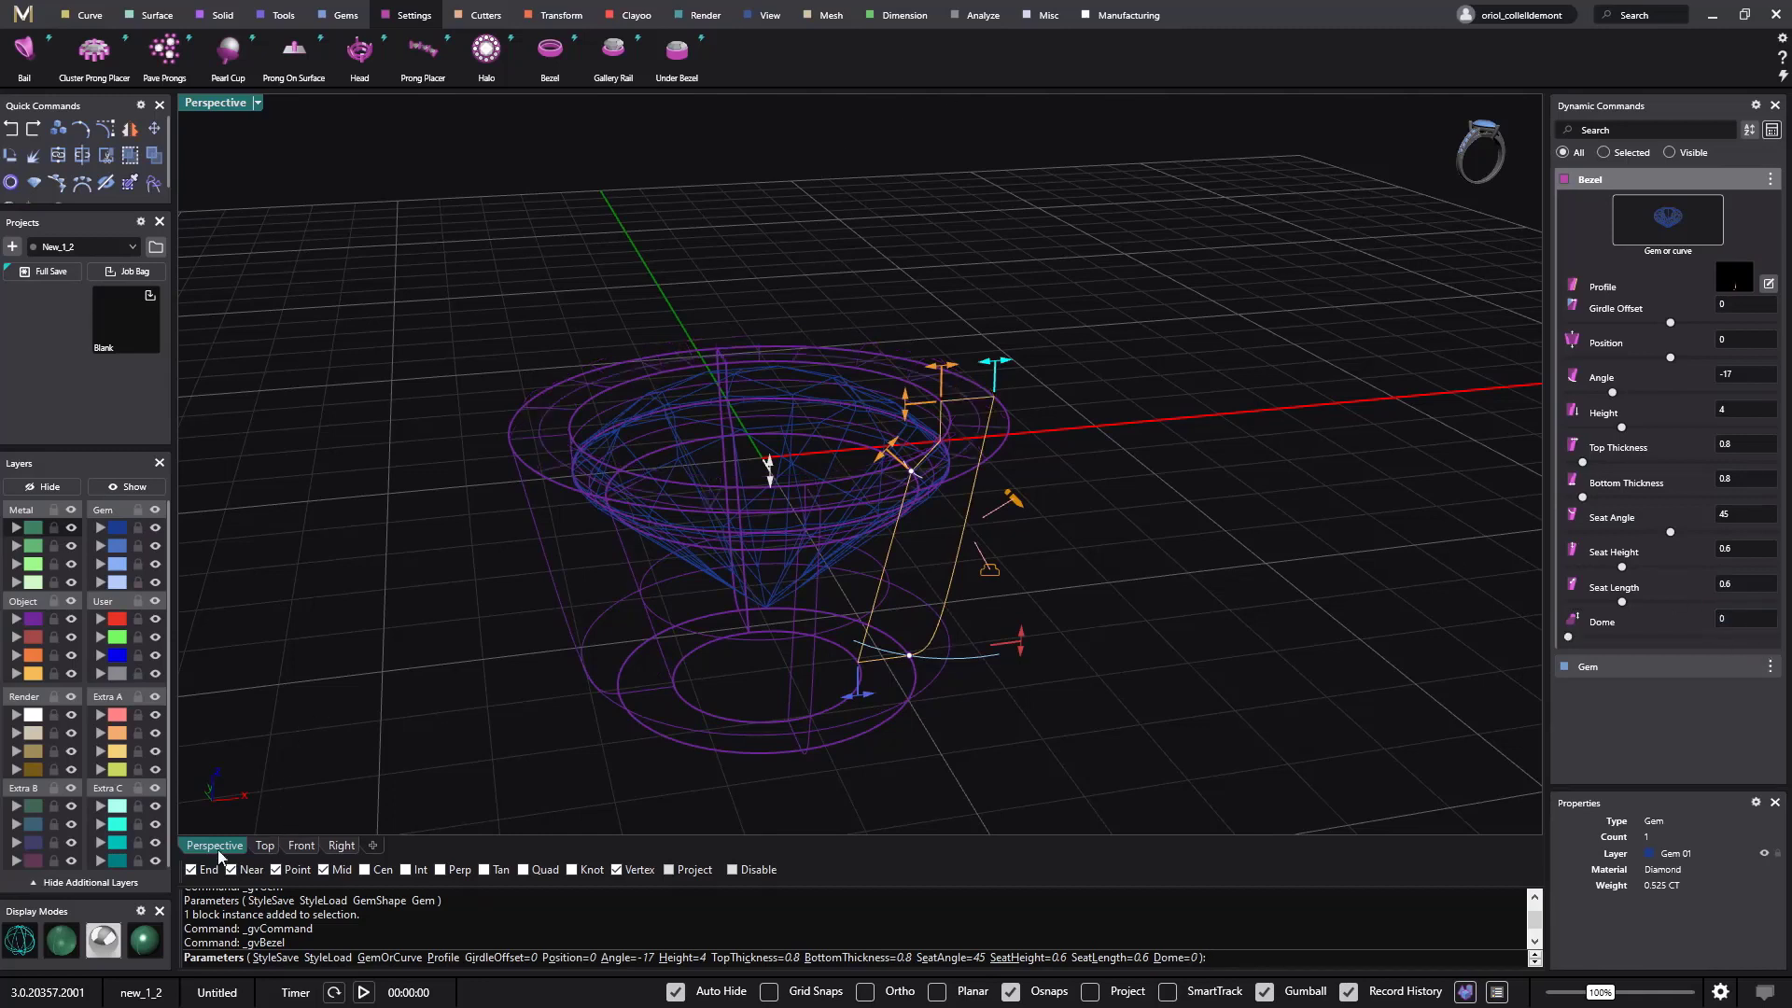
Step: Switch to the four-viewport layout and display the gem and bezel shaded in every viewport
click(142, 941)
mouse_move(520, 744)
right_down()
mouse_move(501, 651)
mouse_move(435, 722)
right_up()
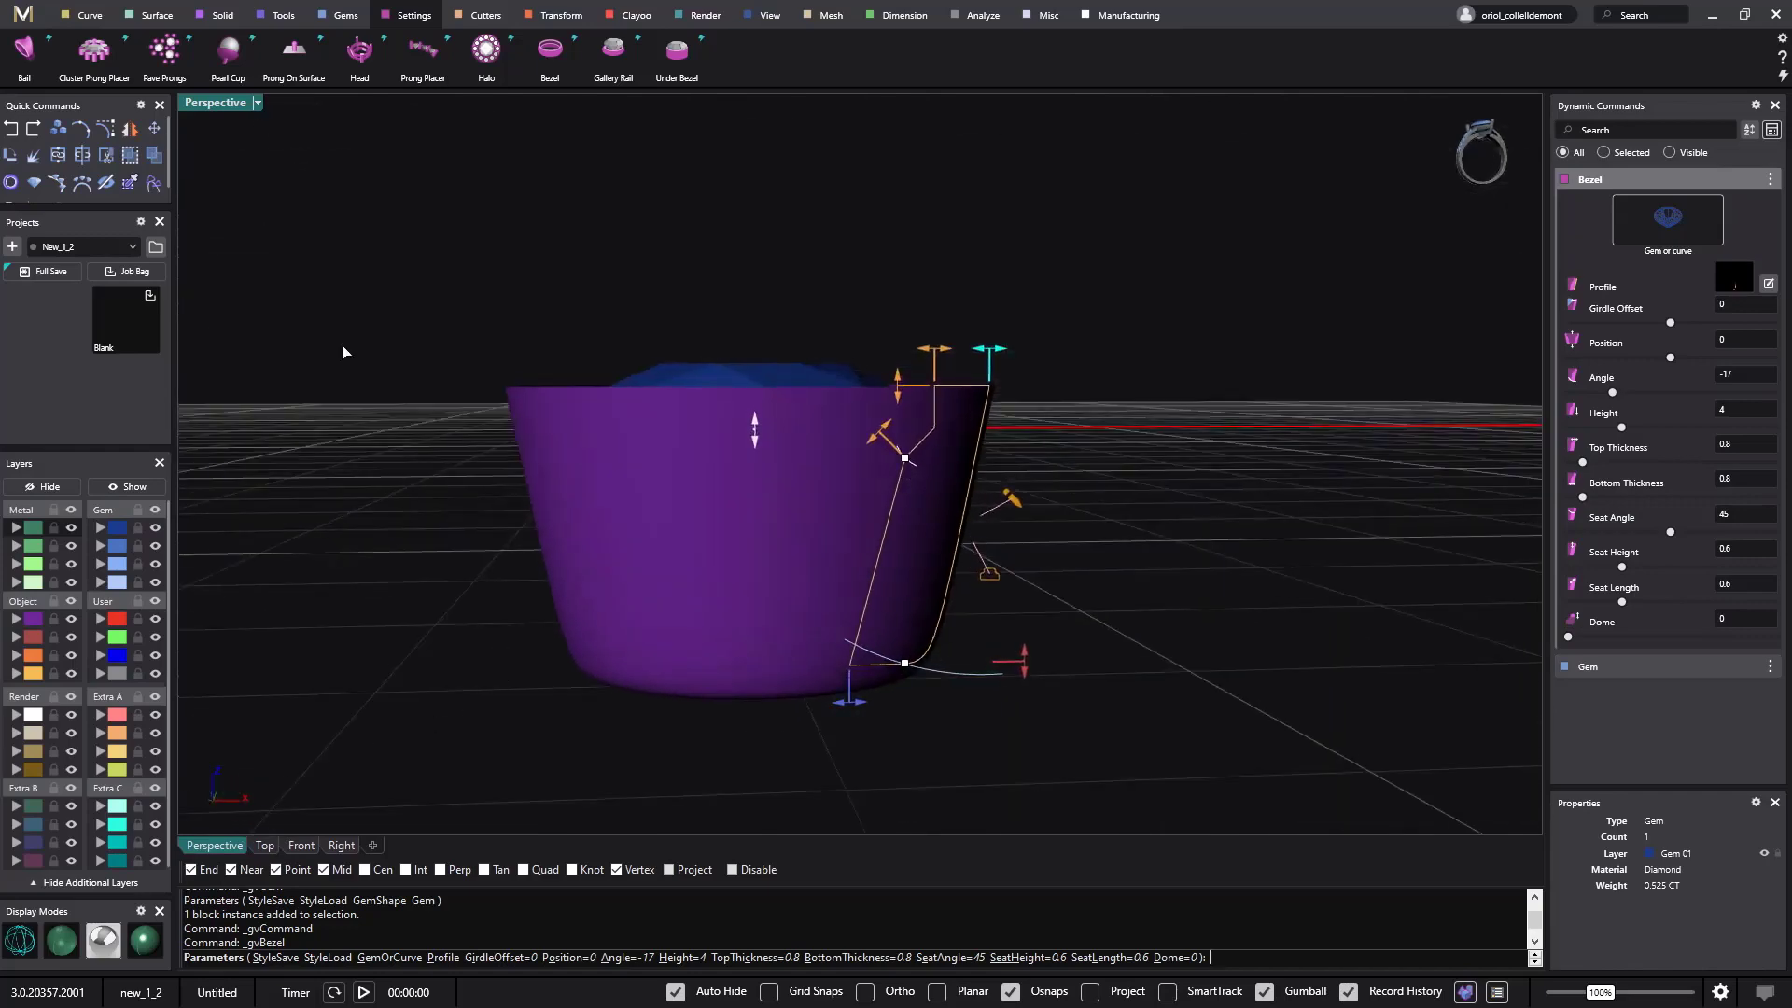
double_click(206, 103)
scroll(1284, 305, up, 2)
right_drag(1272, 300, 1168, 316)
scroll(523, 660, up, 6)
scroll(521, 662, up, 6)
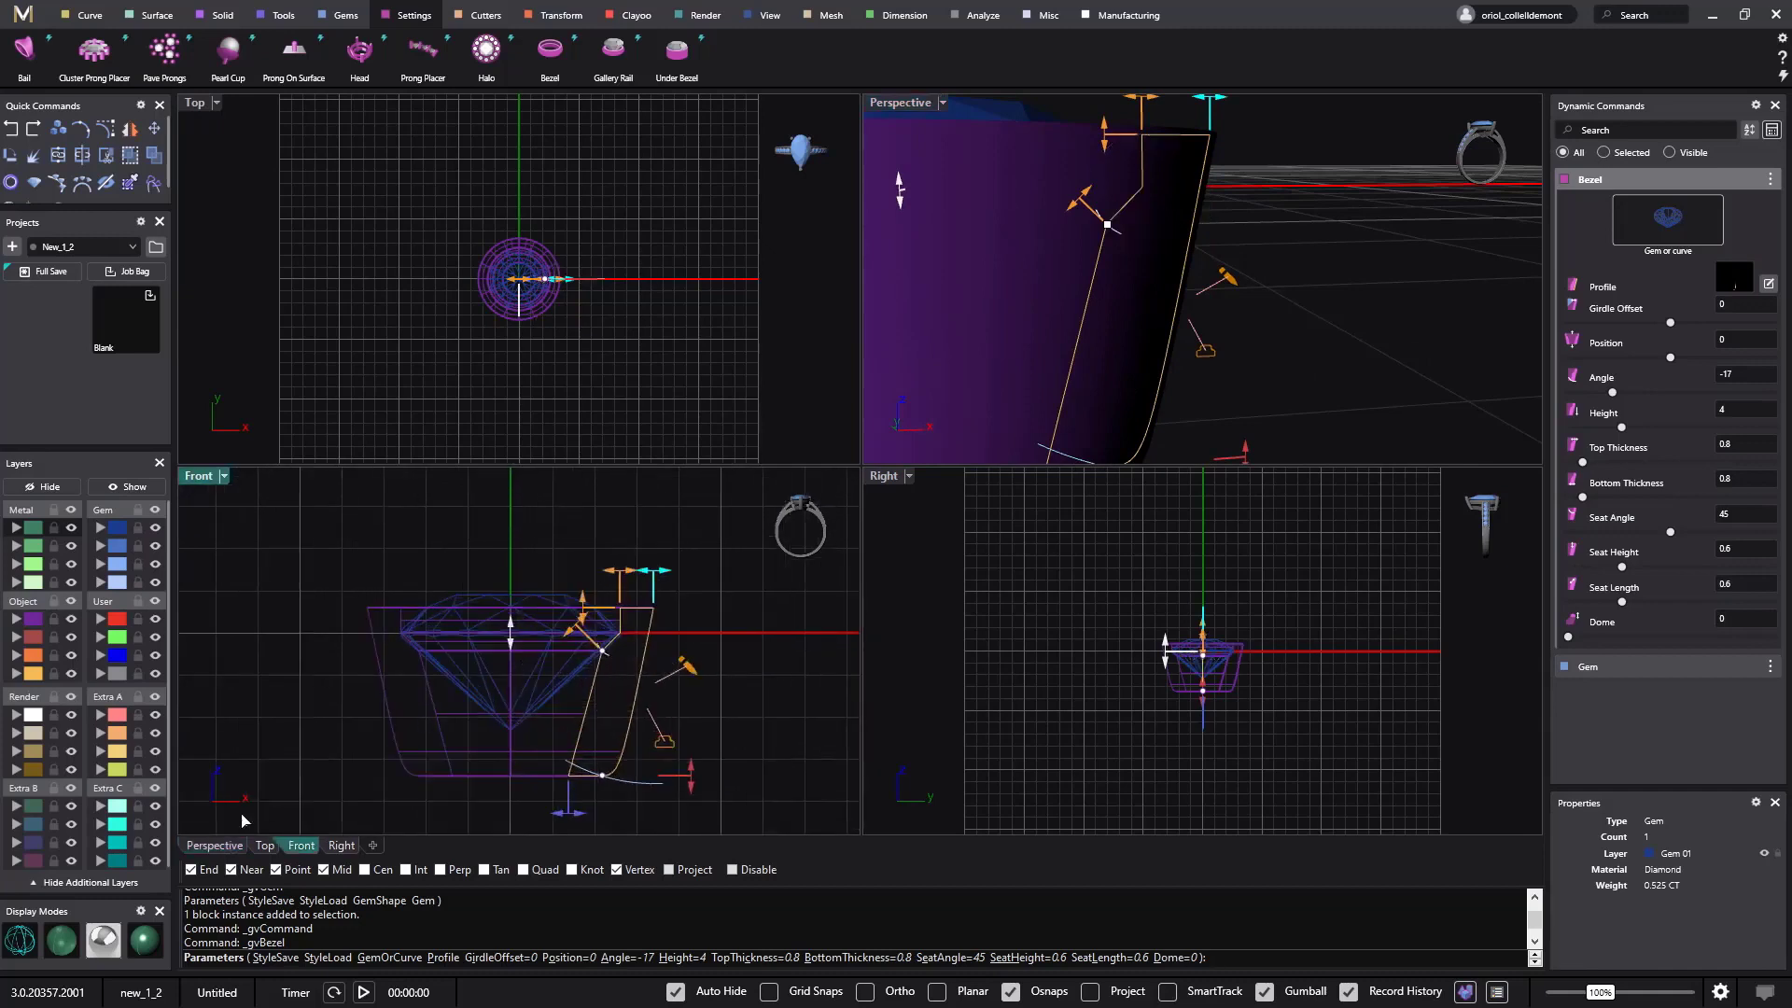
right_click(136, 941)
scroll(1192, 273, down, 1)
right_drag(1193, 278, 1307, 338)
scroll(1307, 338, down, 3)
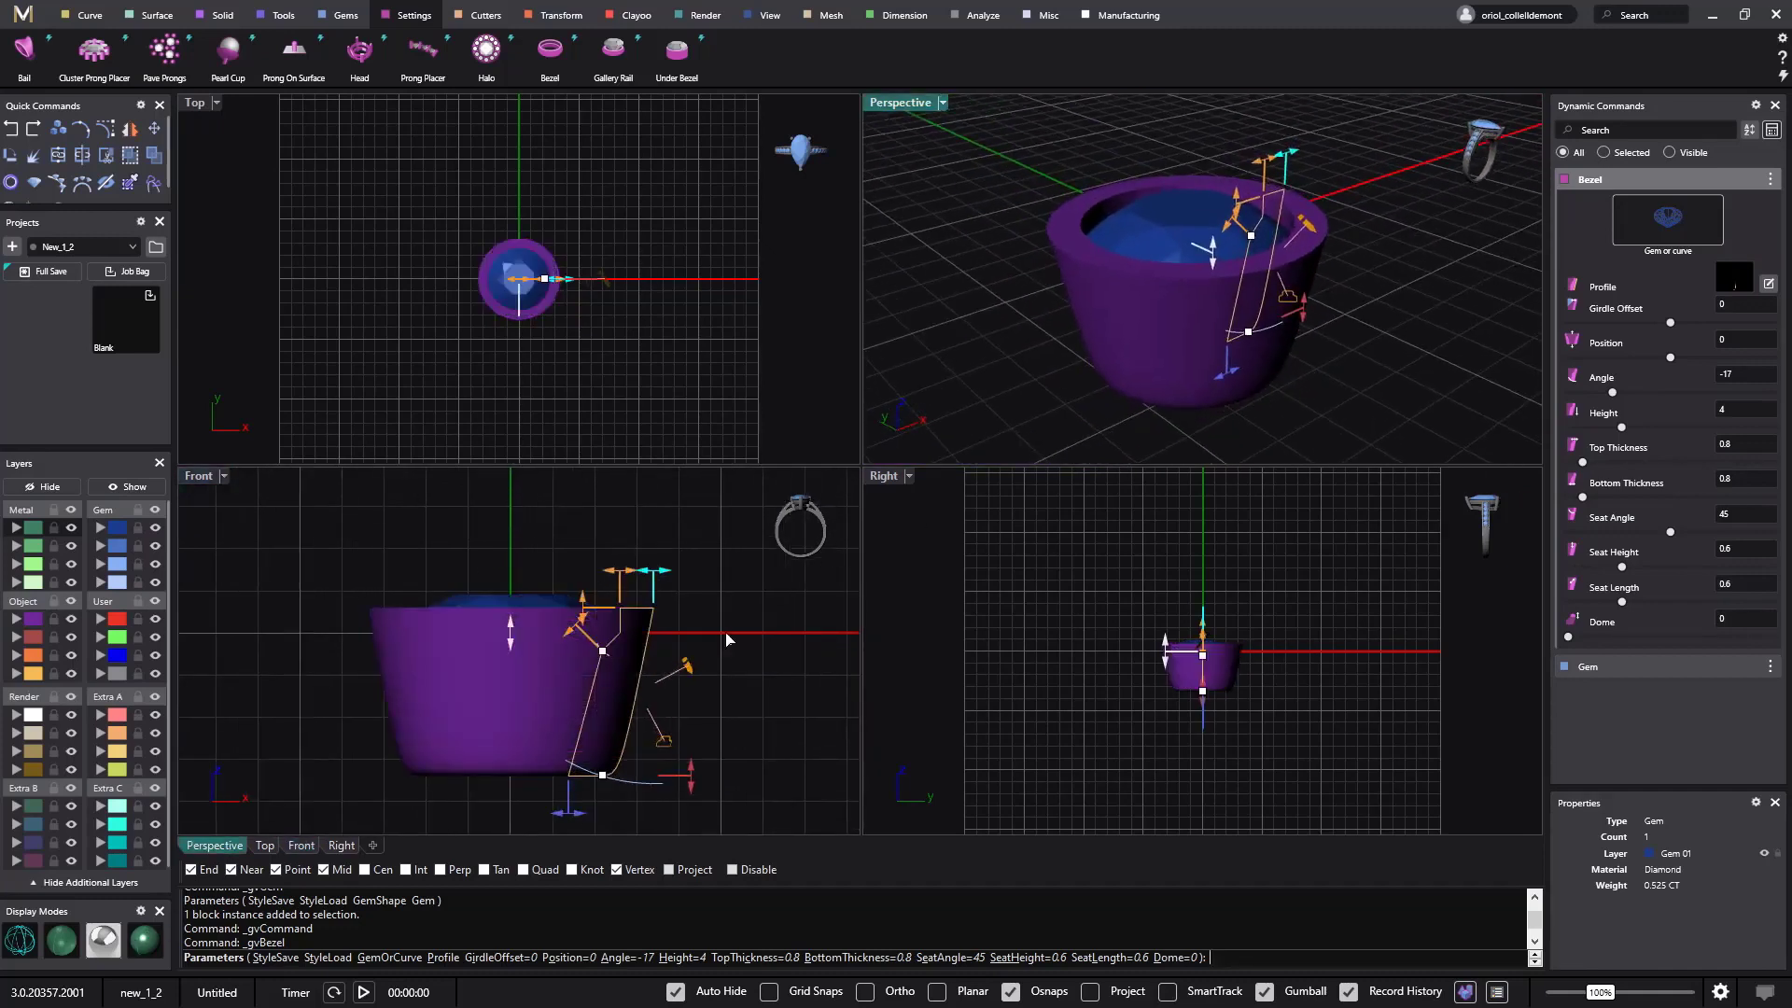
scroll(719, 660, up, 3)
right_drag(718, 659, 712, 604)
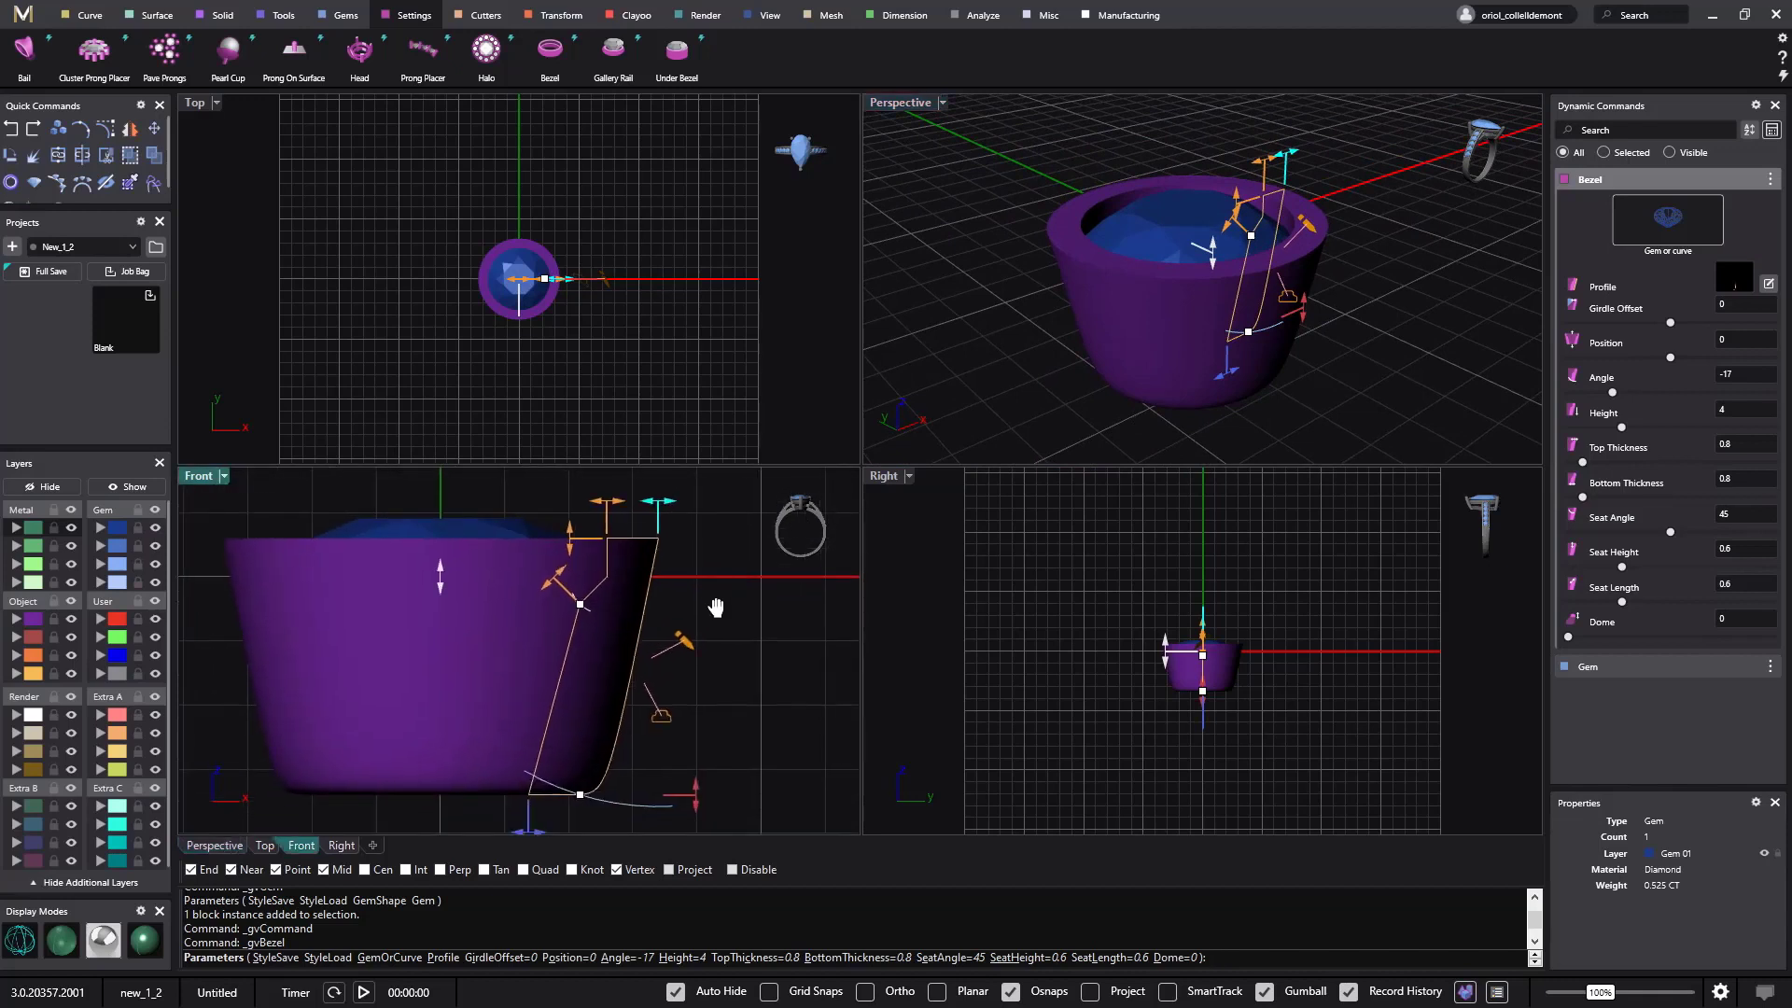
Step: Try to insert a control point near the upper end of the bezel's profile curve
click(1769, 284)
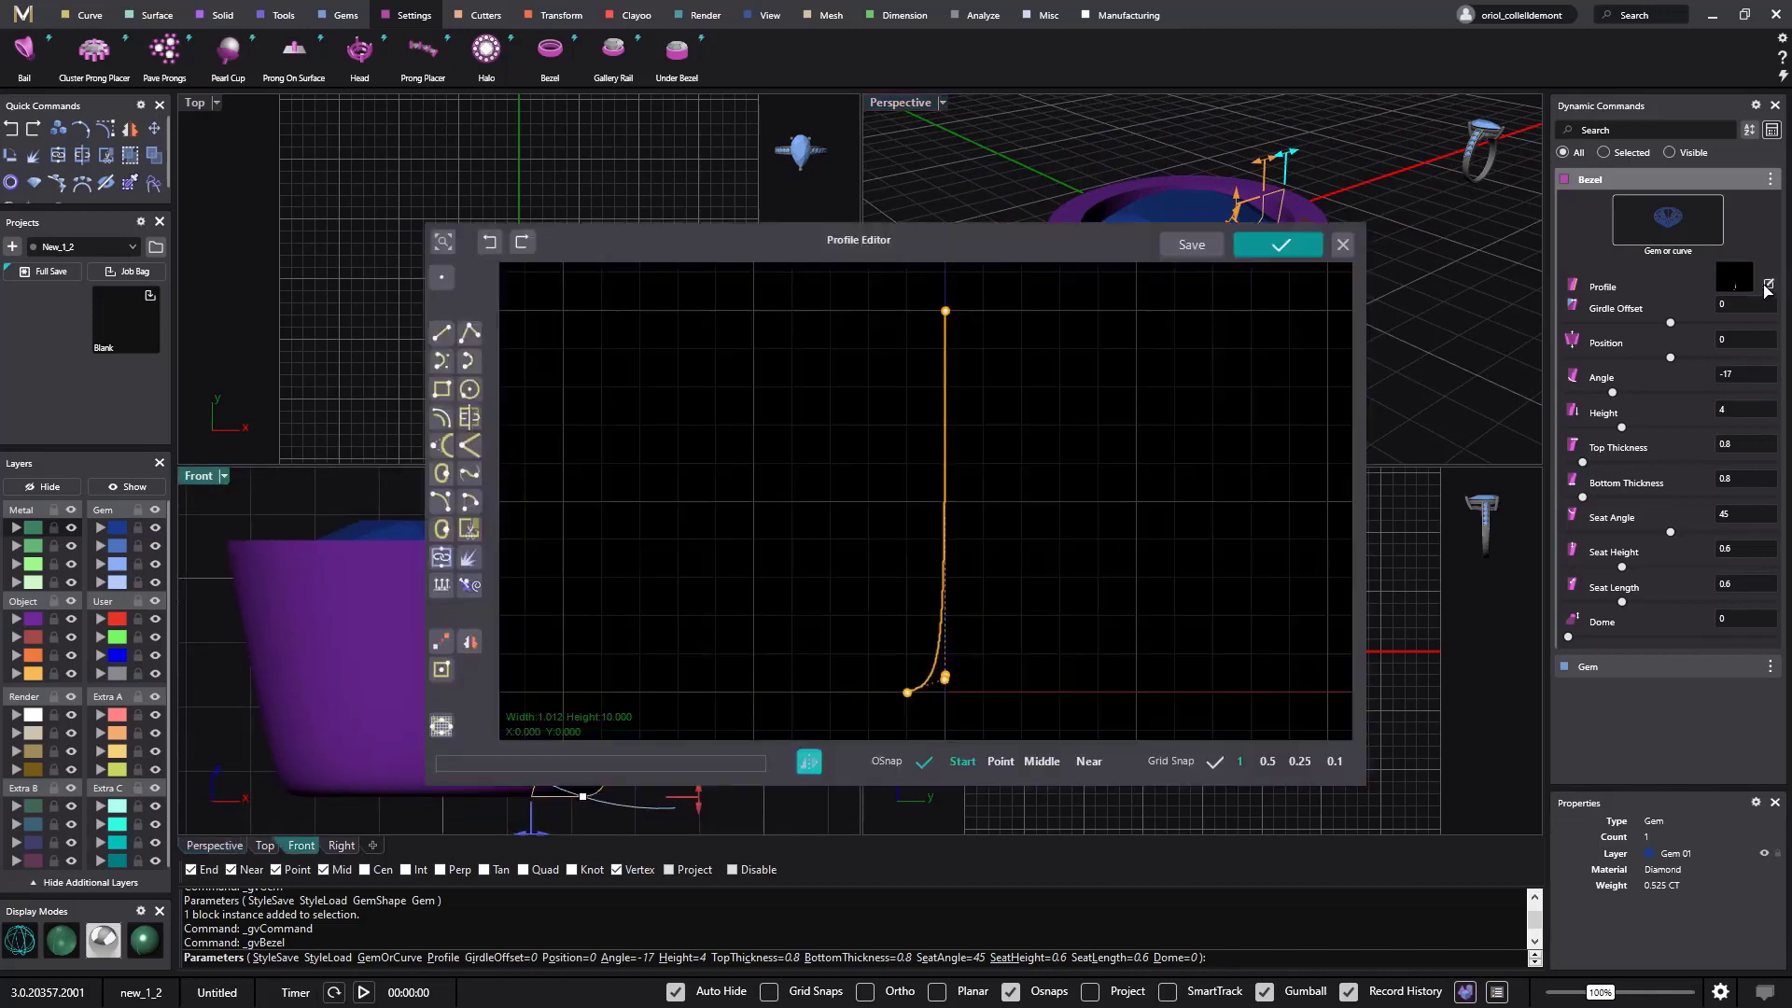
click(441, 446)
click(947, 372)
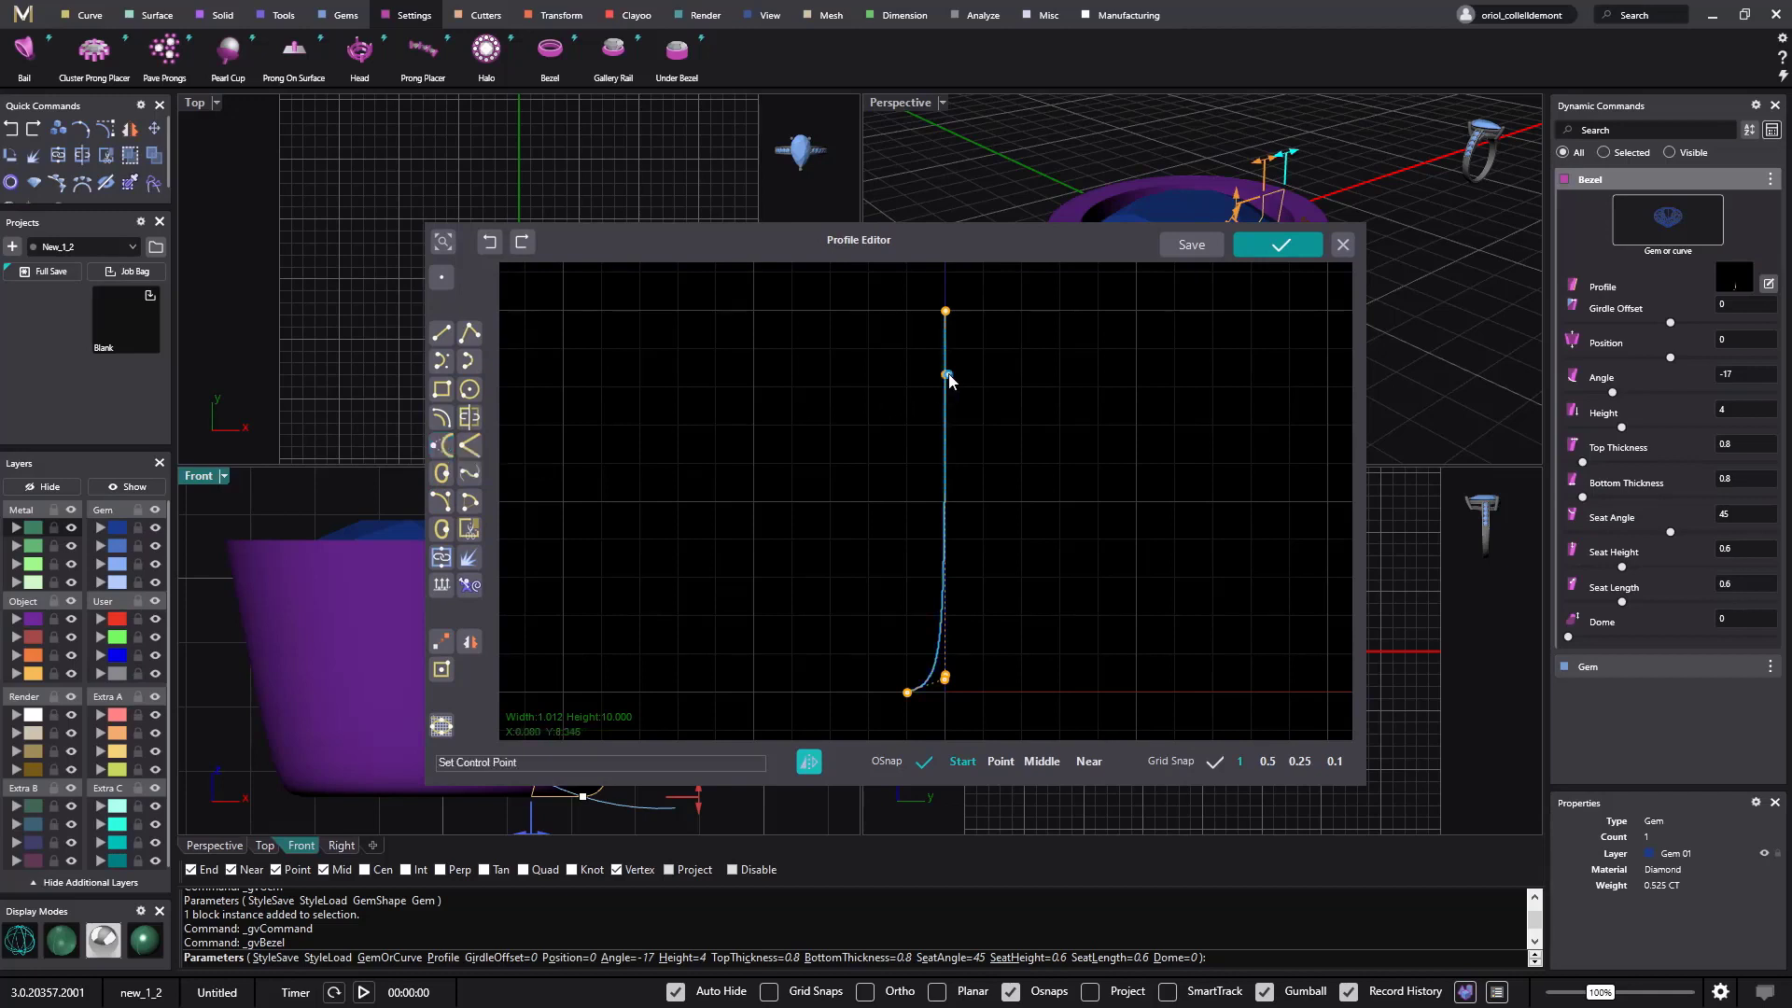
click(949, 357)
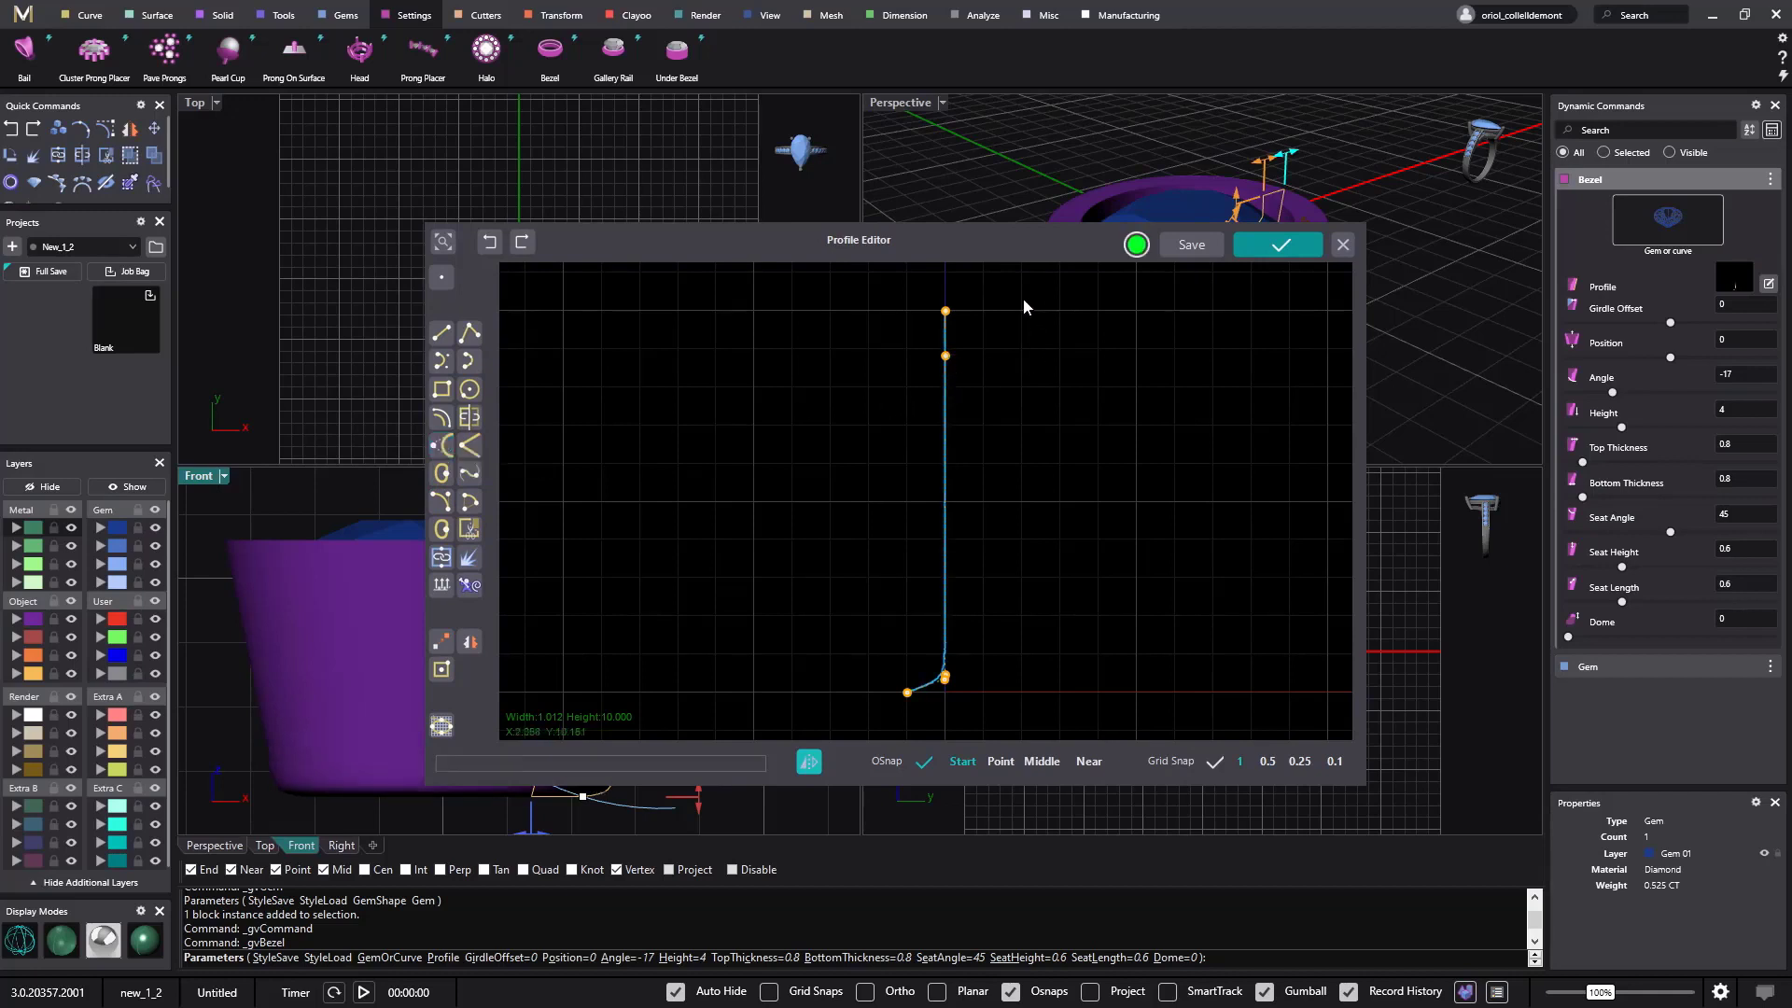
Step: Reduce the bezel's top thickness to 0.3 mm and set its angle to -10 in the Front view
drag(1032, 247, 1326, 278)
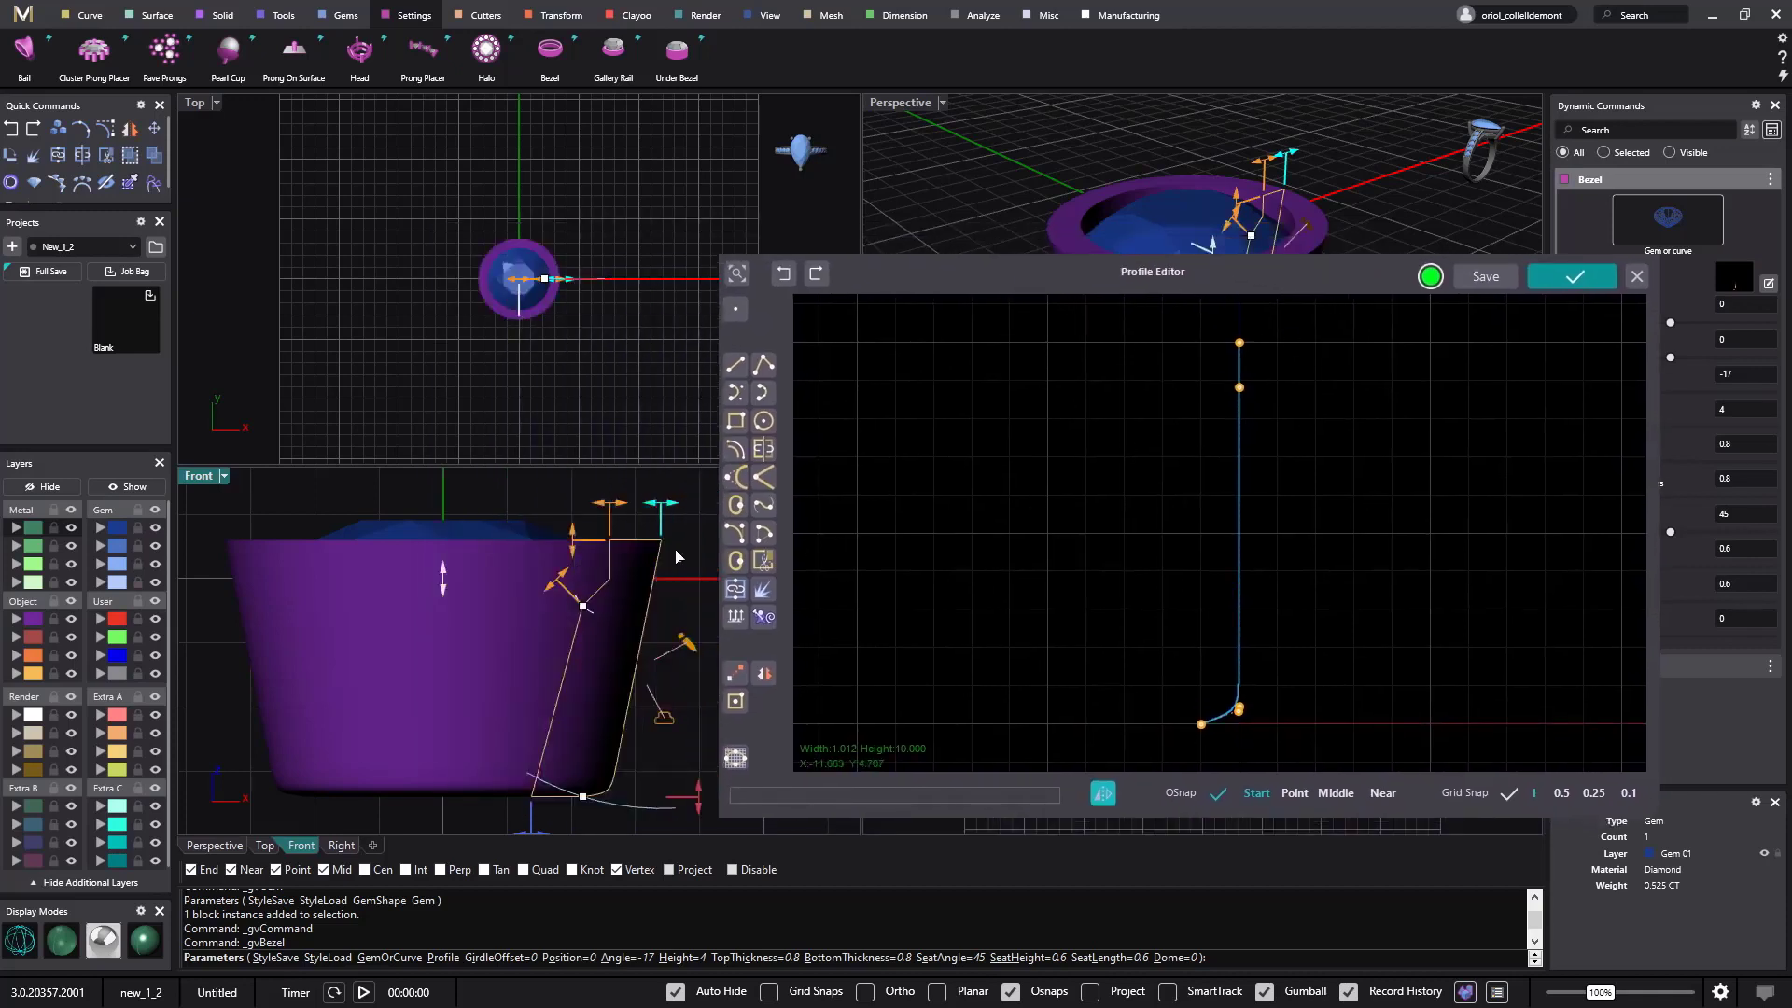
drag(663, 519, 632, 520)
mouse_move(551, 796)
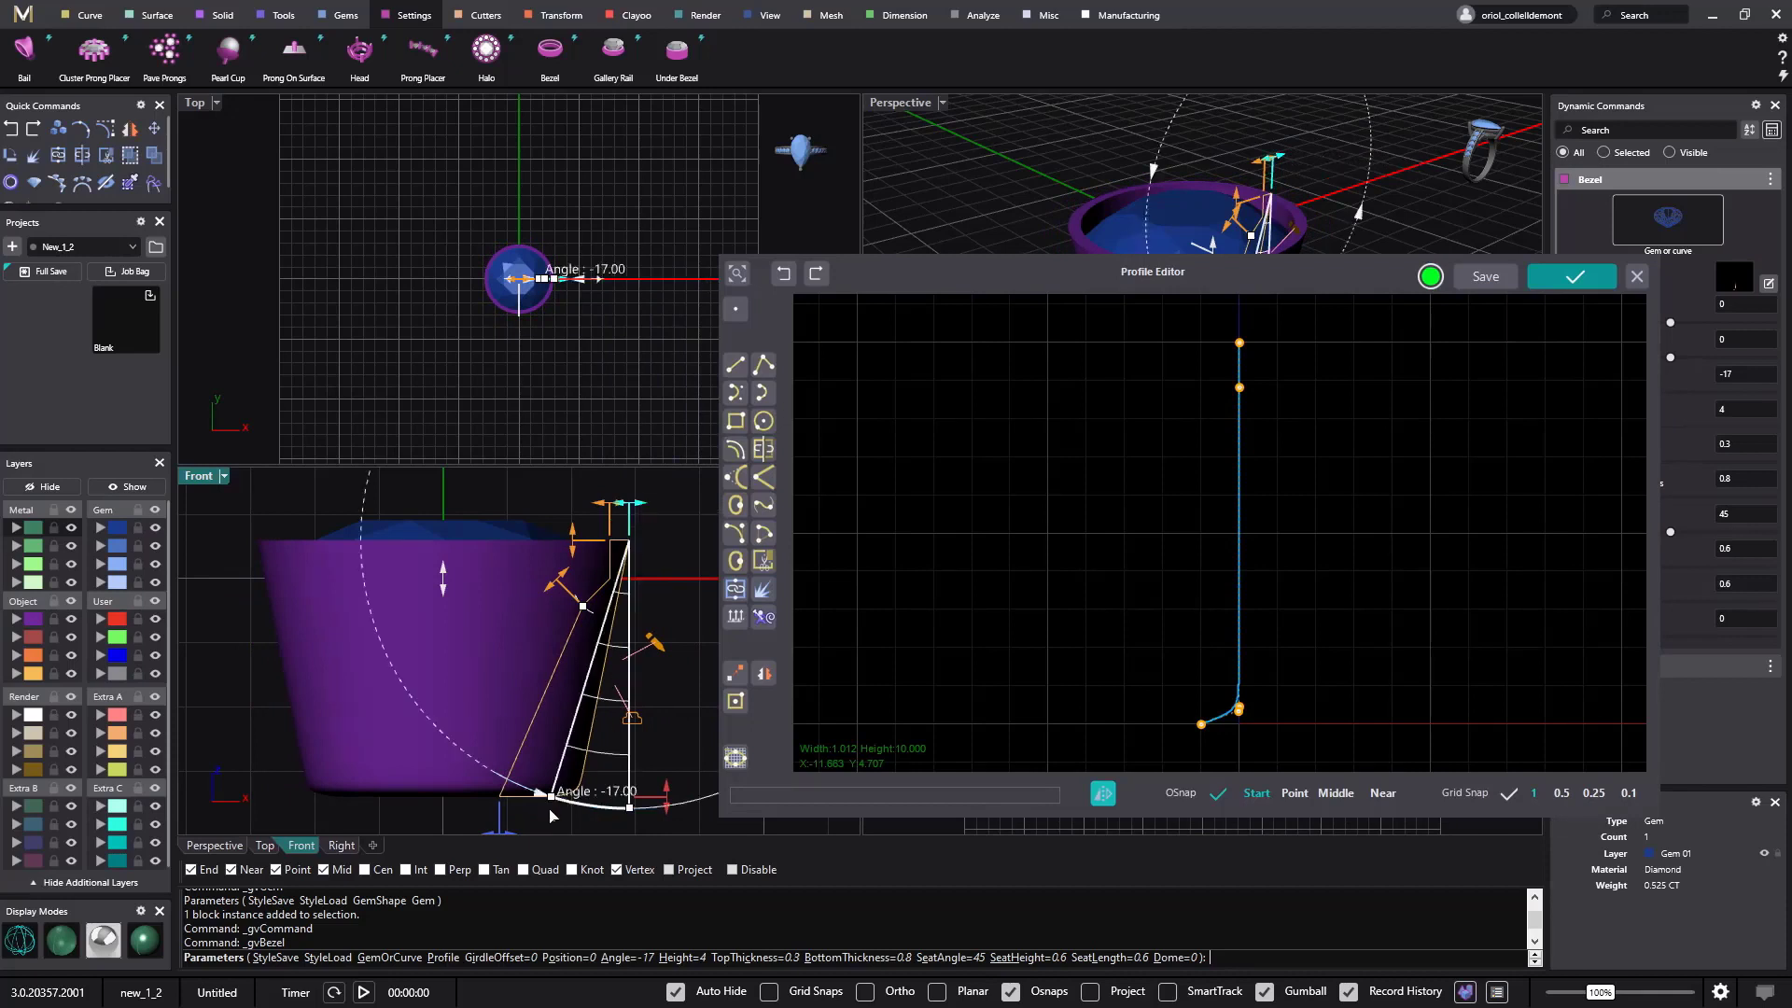
drag(551, 800, 584, 800)
Step: Try bulging the upper profile outward, set the bezel's top thickness to 0.1 mm, and discard the profile edit
drag(1240, 387, 1313, 395)
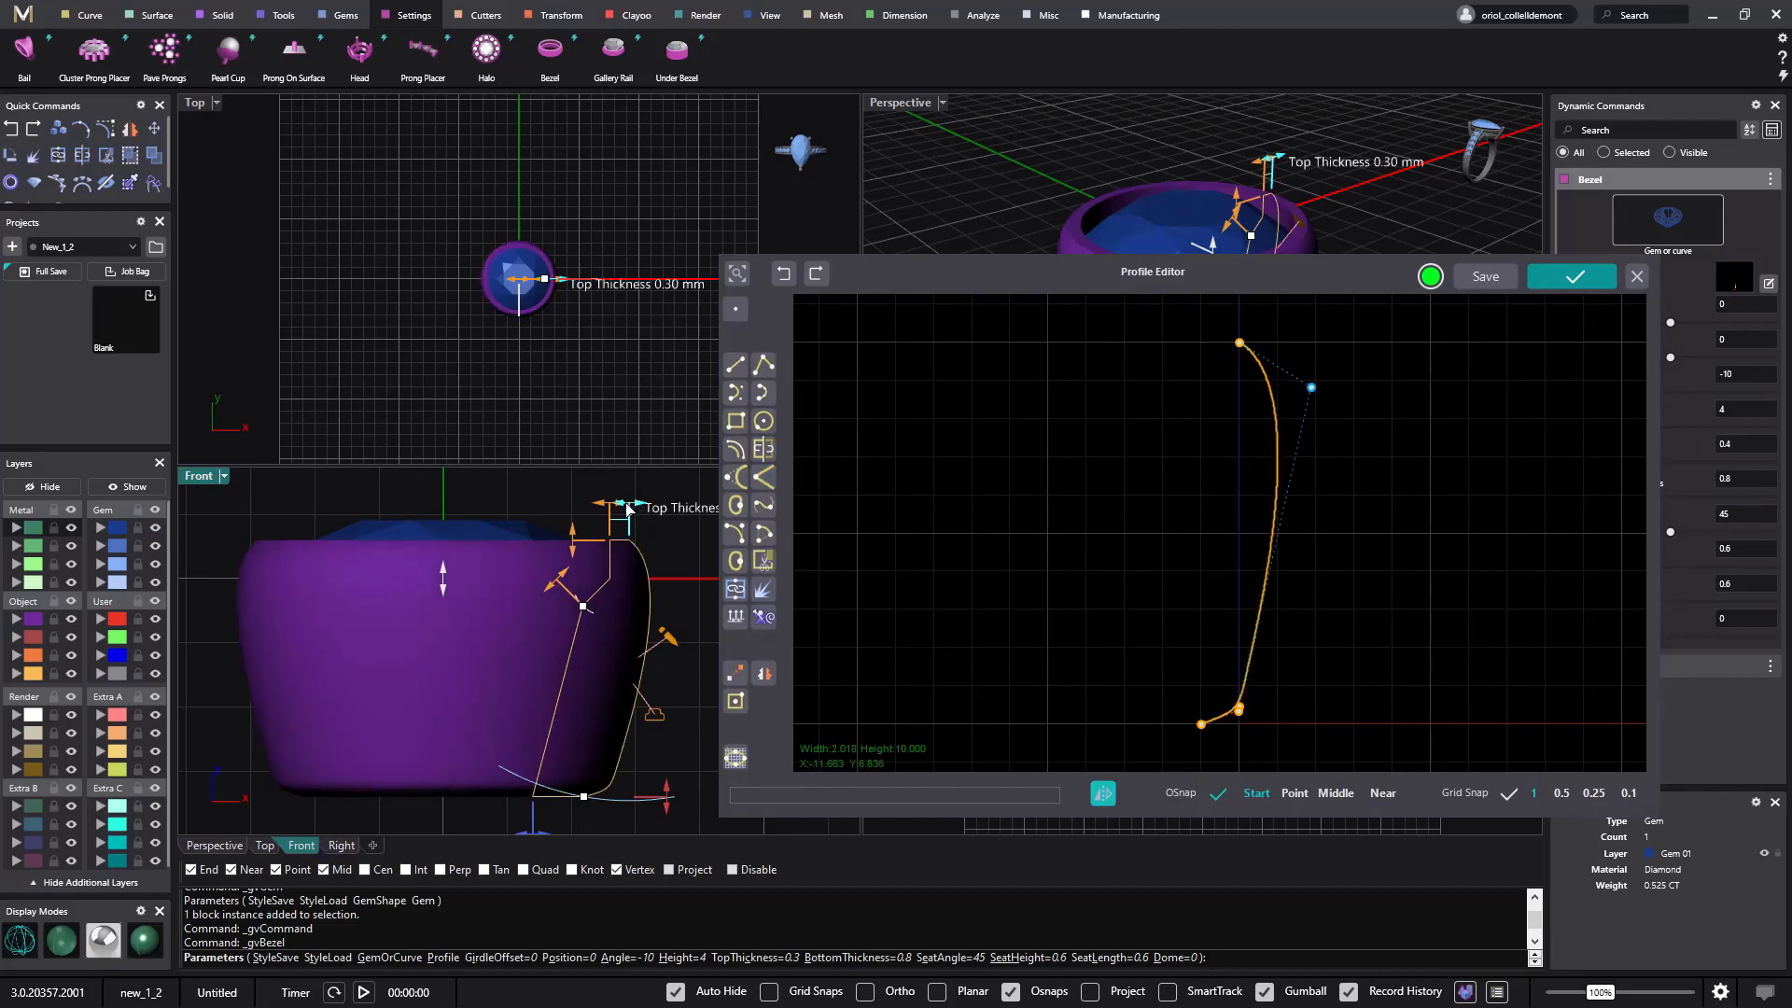
drag(627, 504, 619, 505)
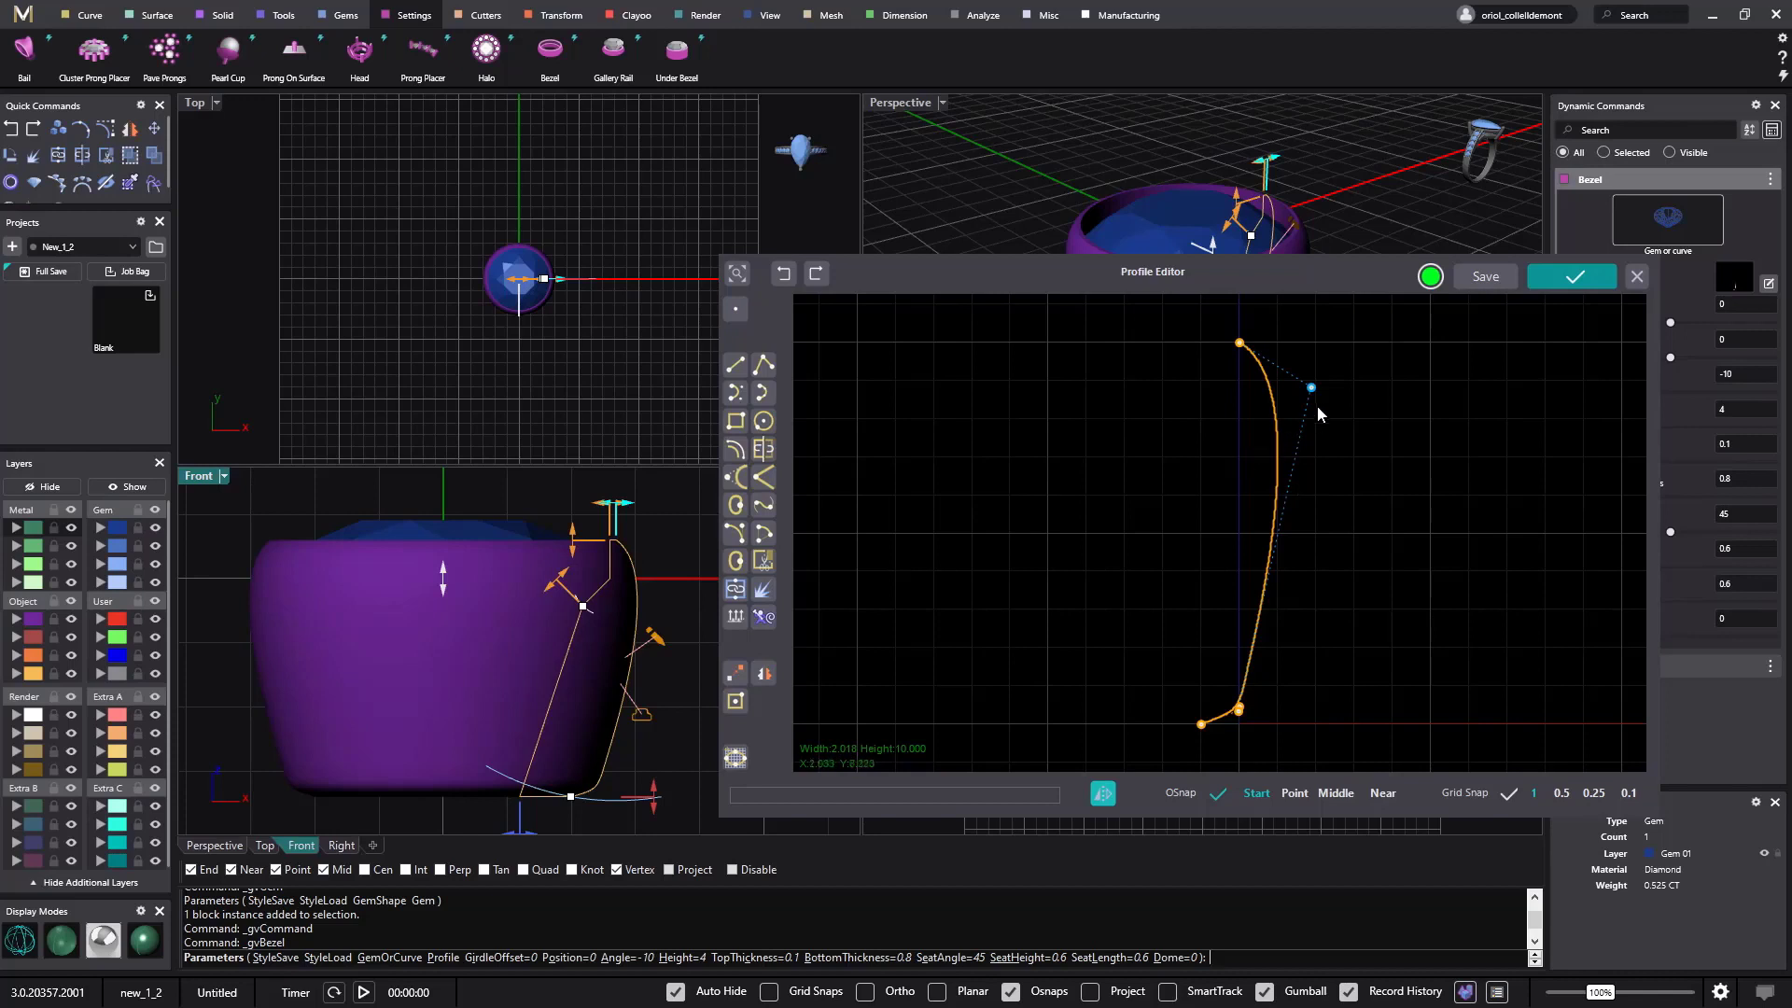
drag(1313, 390, 1344, 352)
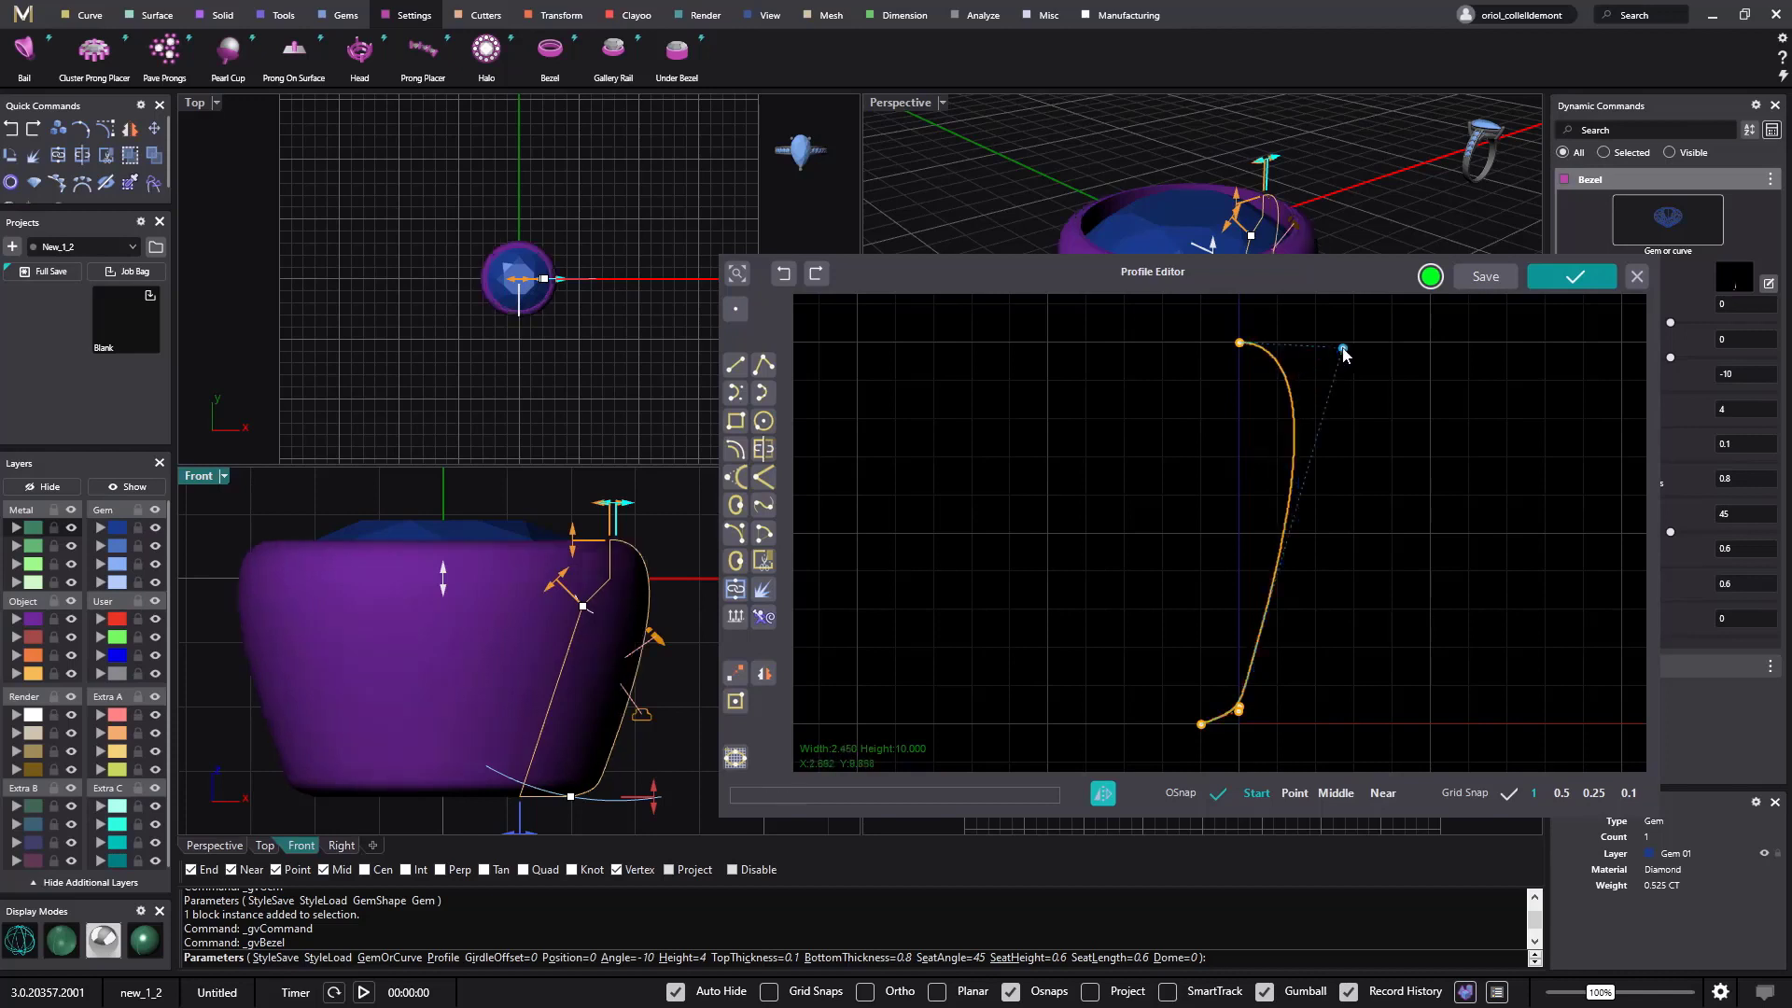
click(1636, 277)
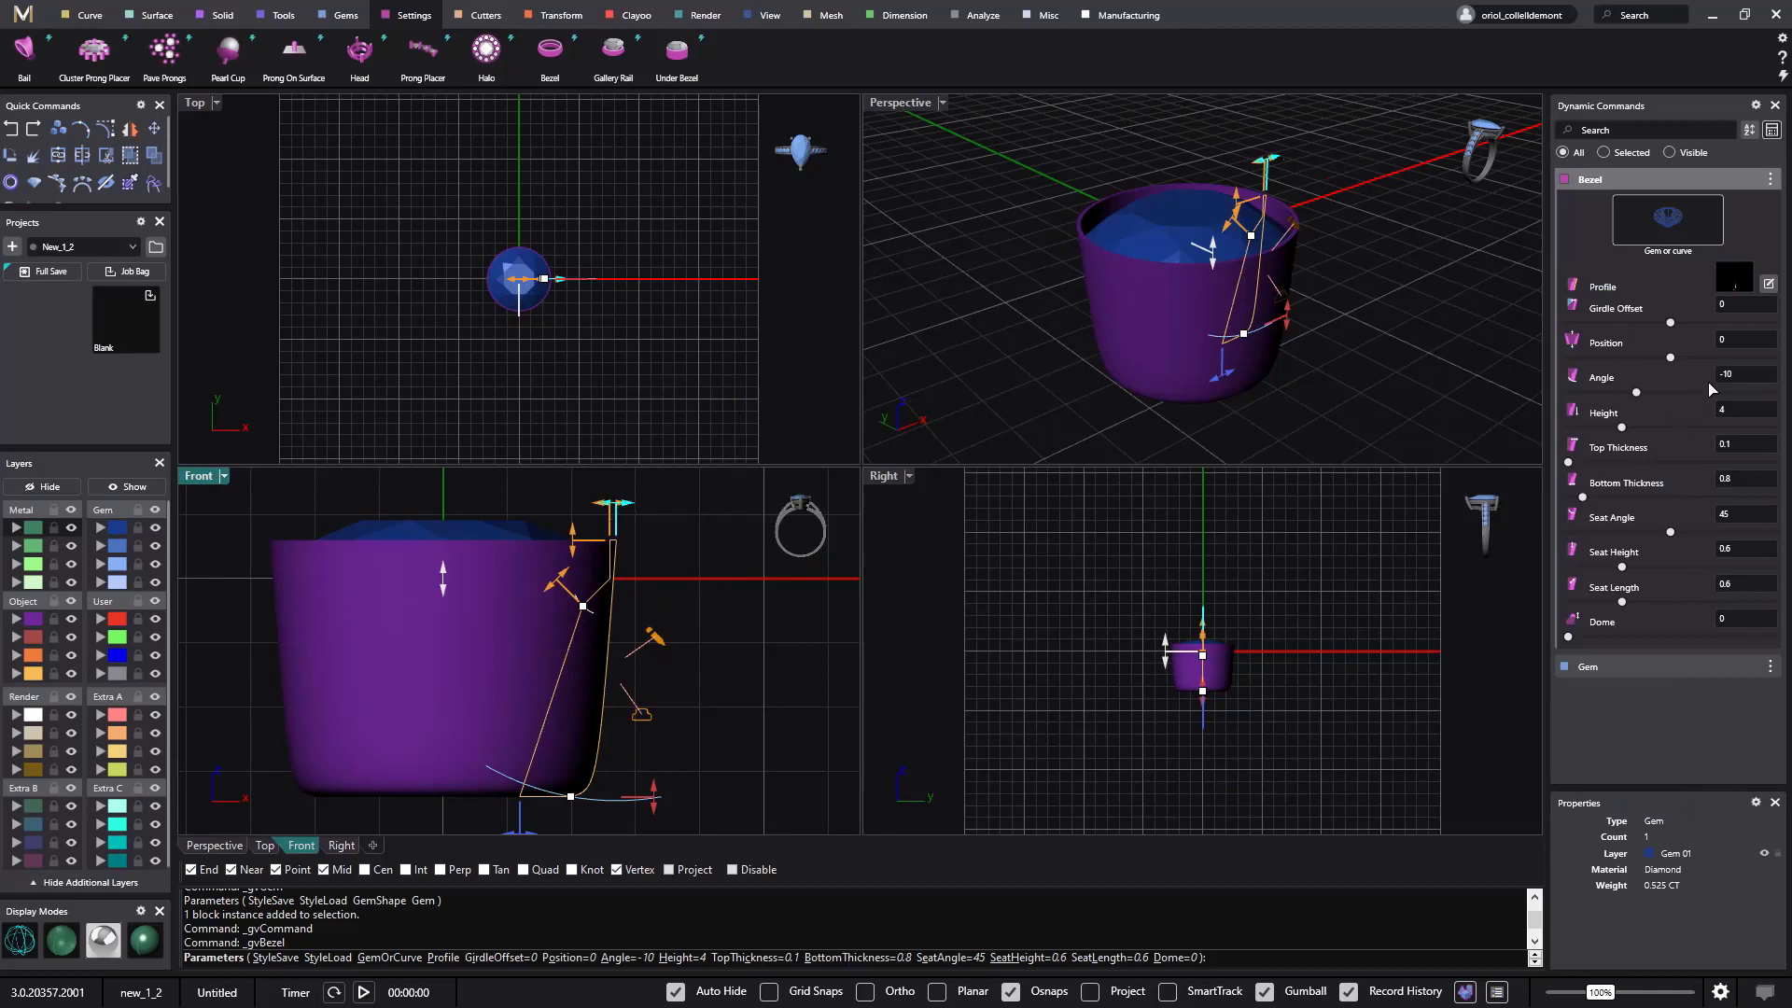
click(1769, 285)
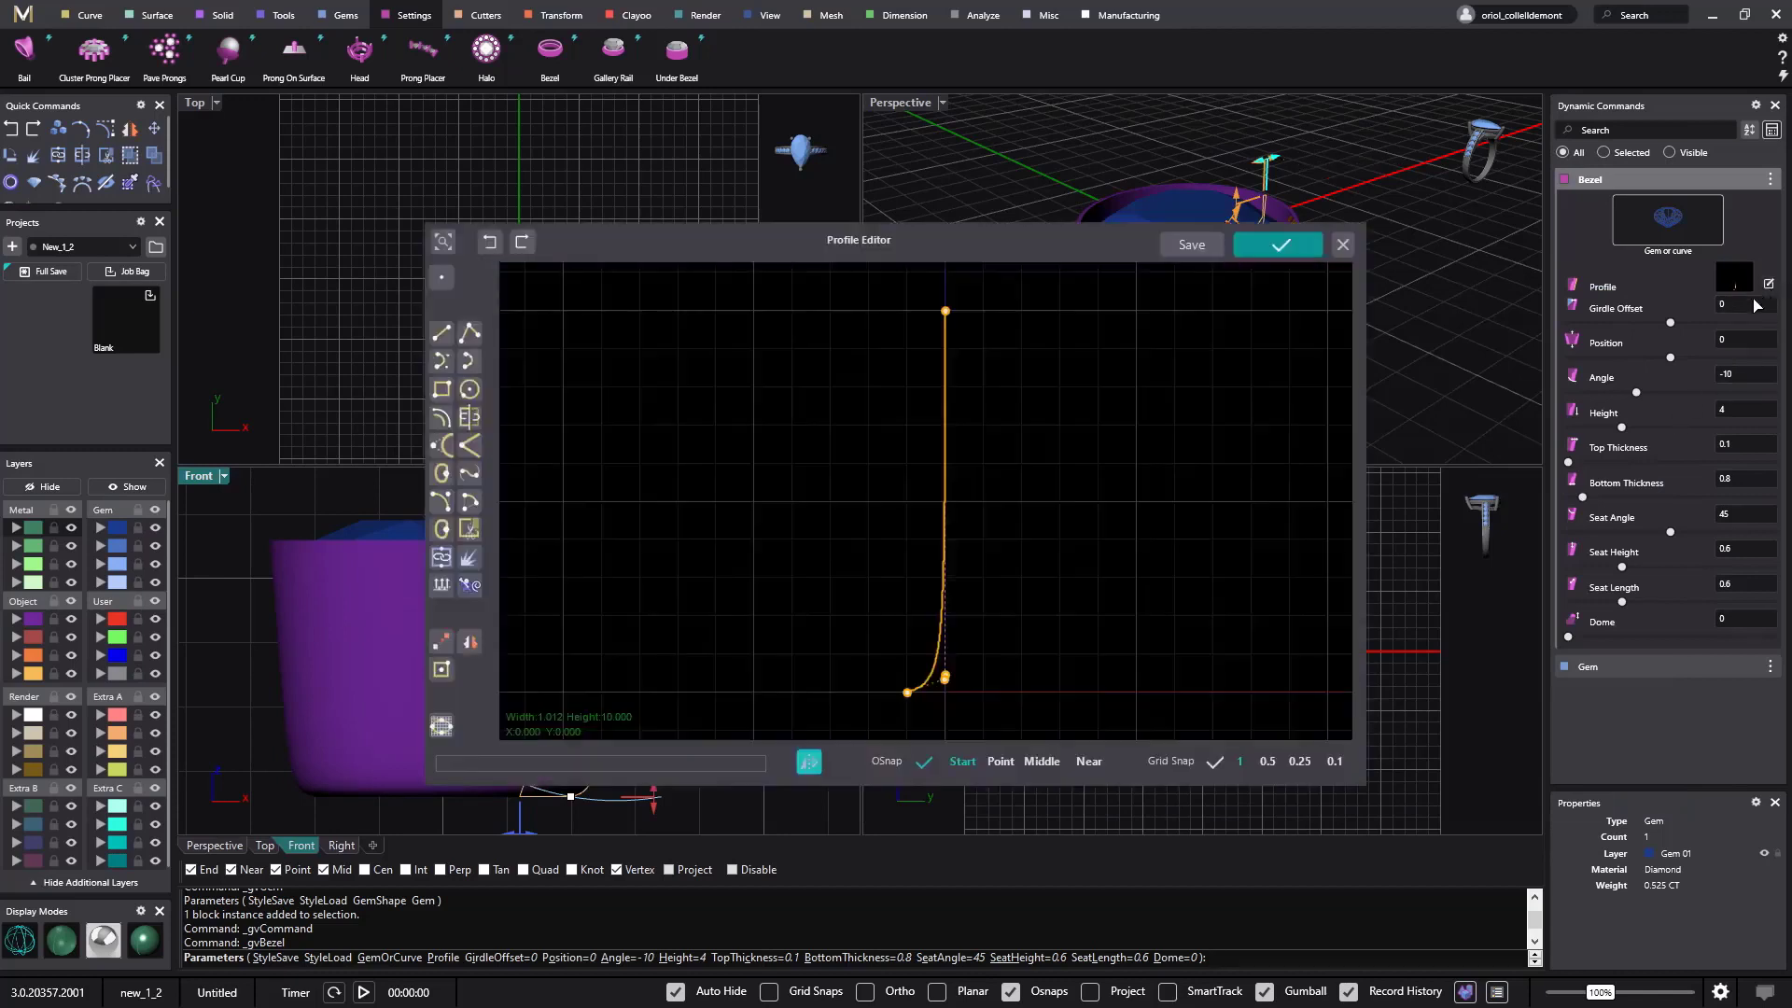
click(473, 336)
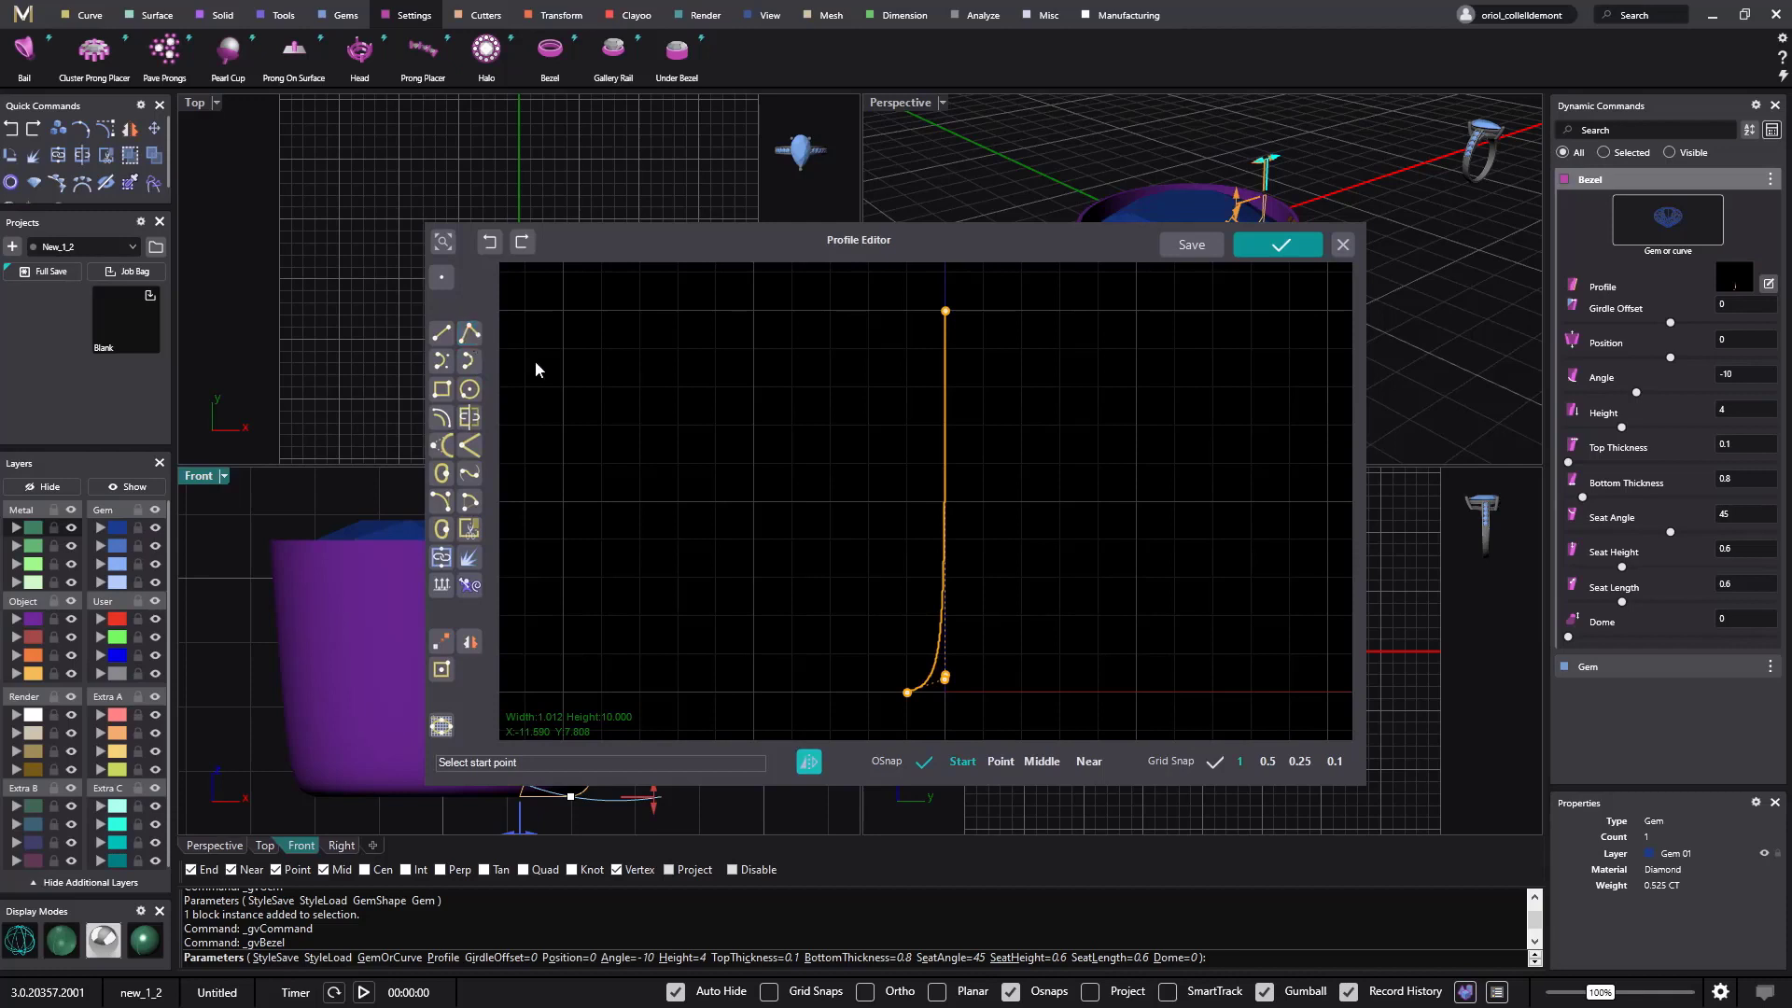
click(946, 361)
click(1343, 246)
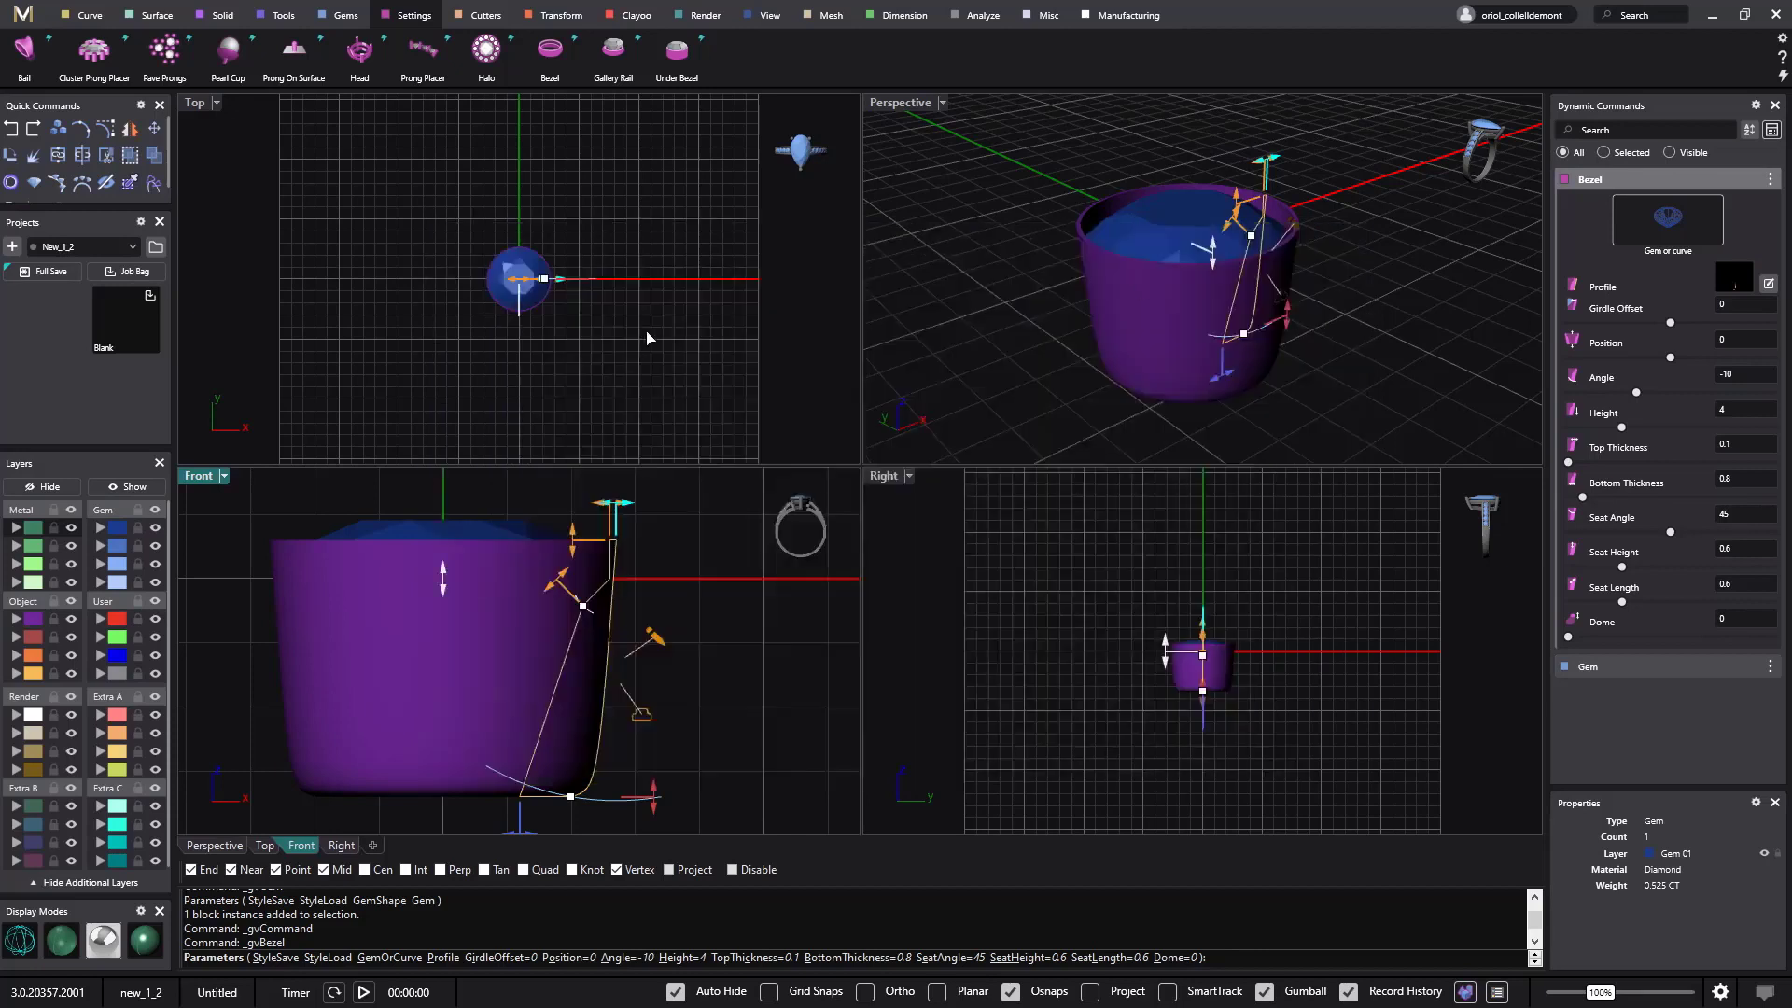
Step: Insert a corner point near the upper end of the bezel's profile curve and move it outward by just over one unit
click(1768, 283)
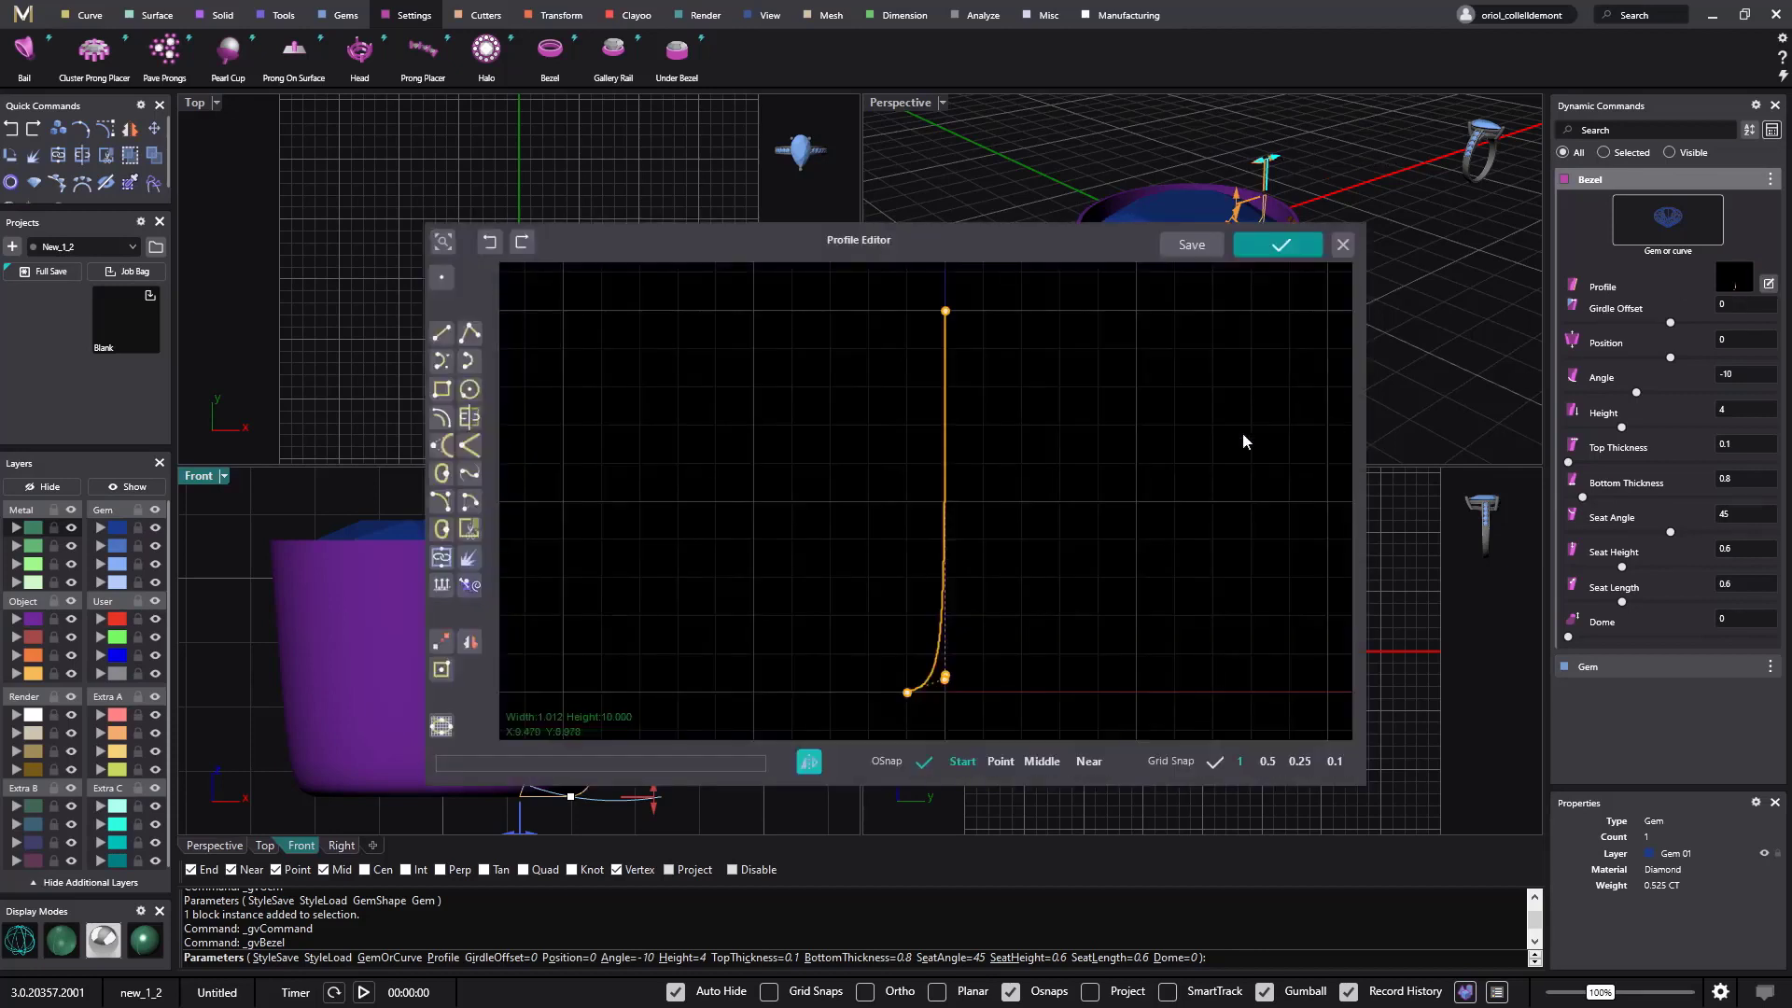
click(469, 448)
click(944, 419)
click(944, 365)
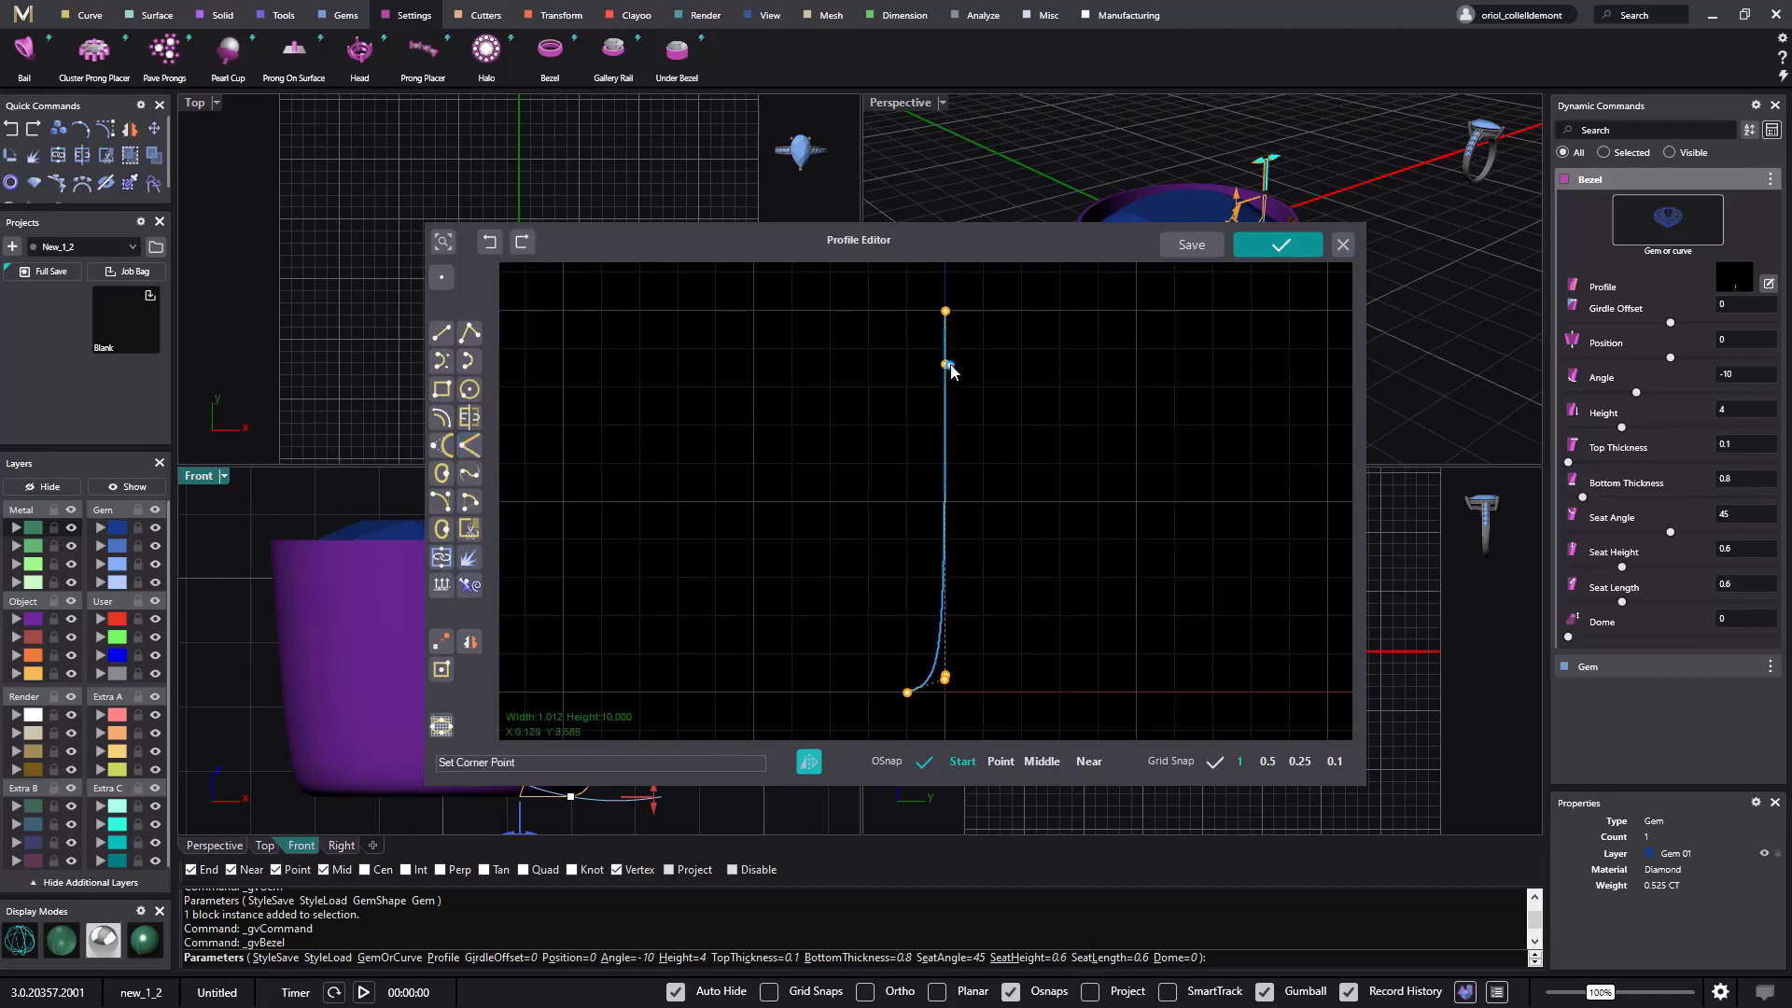
right_click(950, 365)
drag(945, 364, 990, 362)
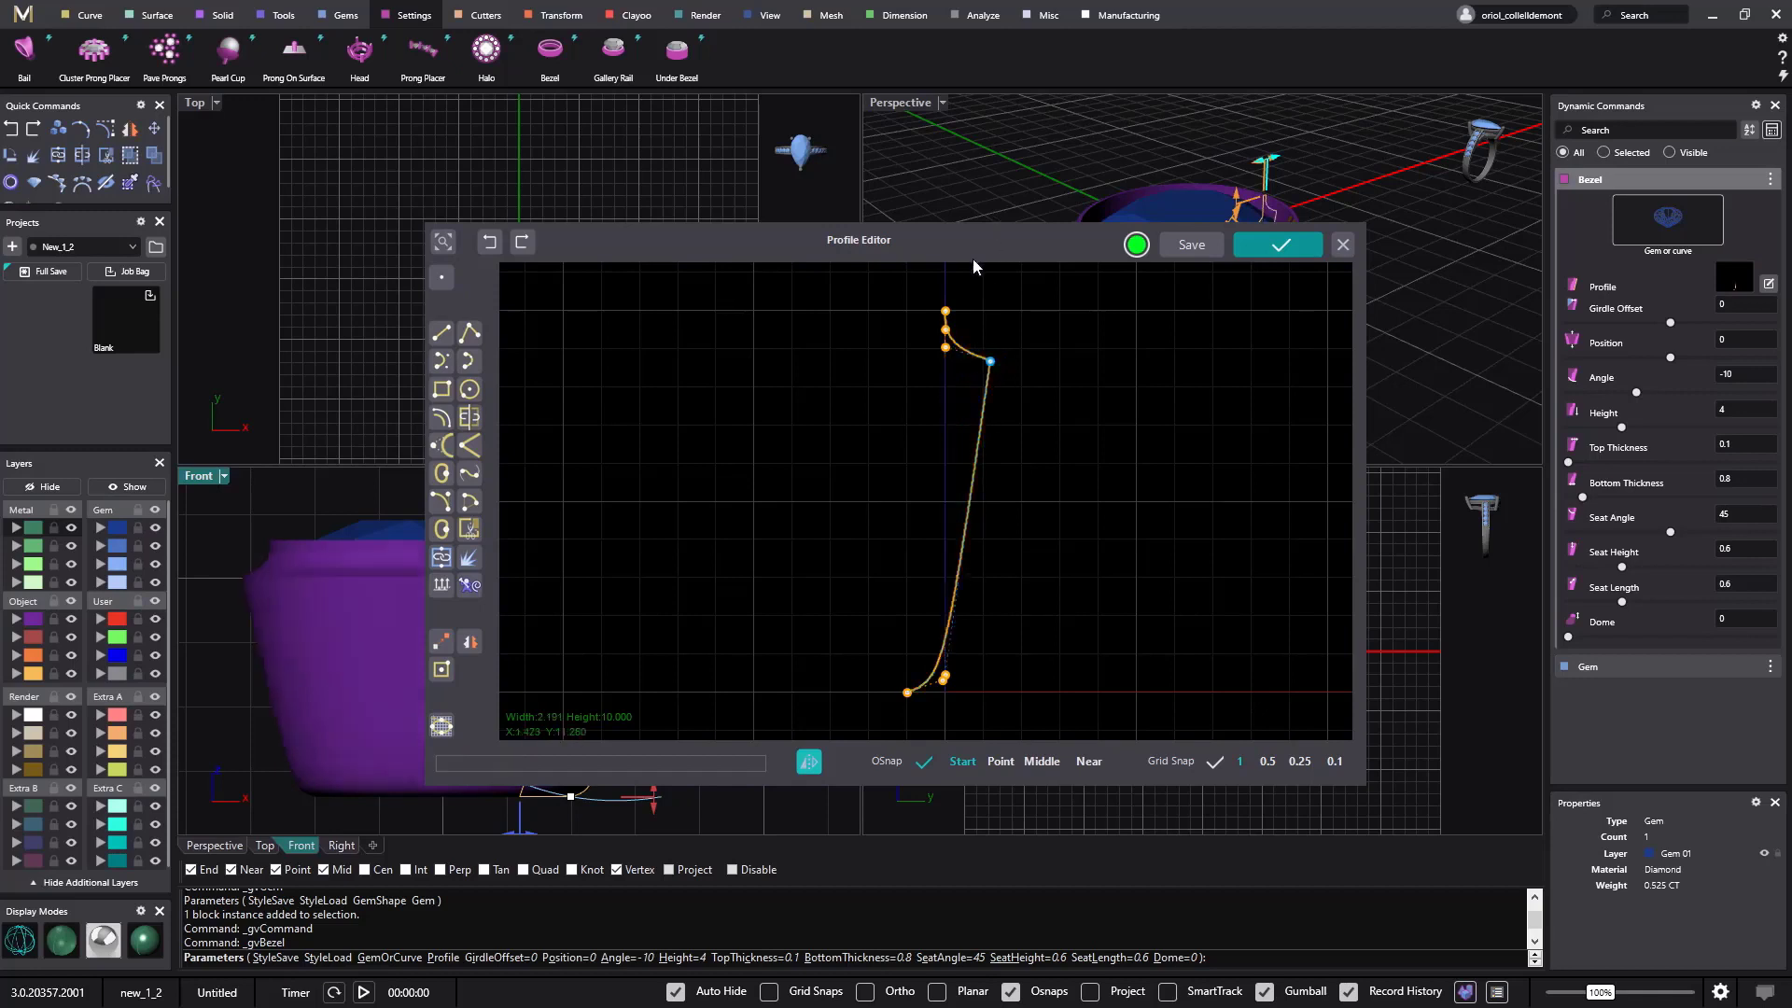
Step: Straighten the profile between its upper end and the corner point into a bevel by realigning the two control points between them
drag(1006, 244, 1269, 245)
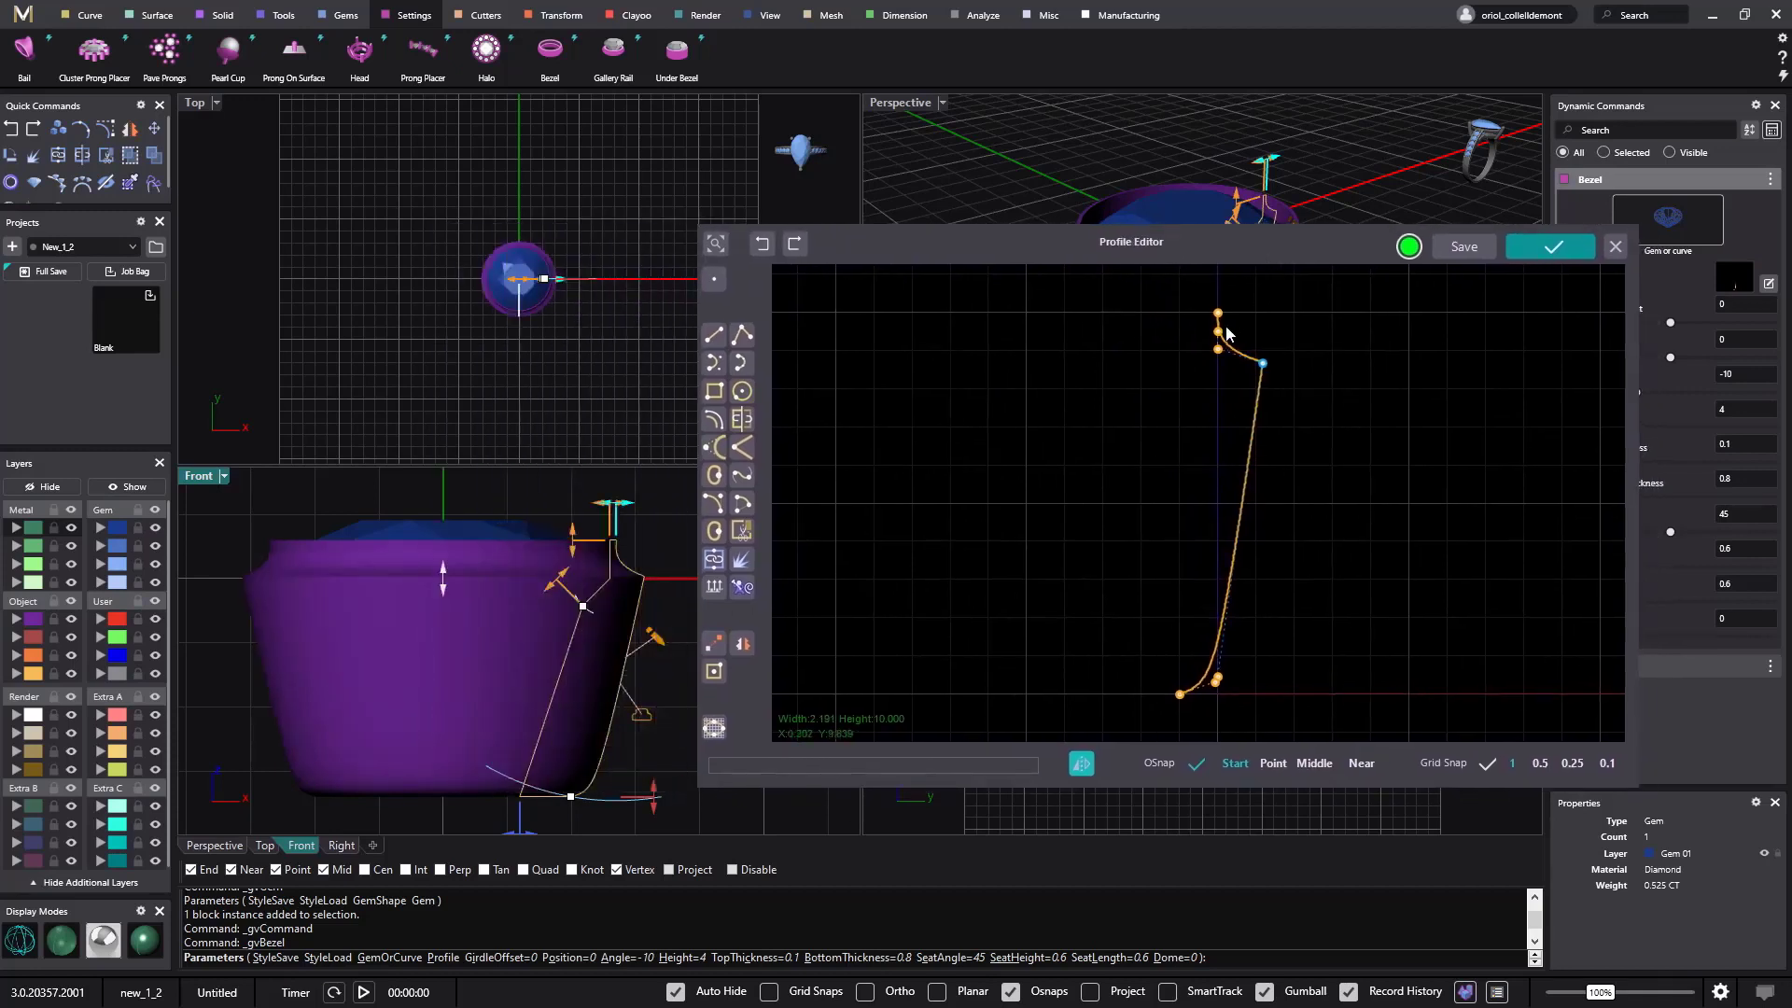
mouse_move(1218, 349)
mouse_down()
mouse_move(1248, 340)
mouse_move(1235, 329)
mouse_up()
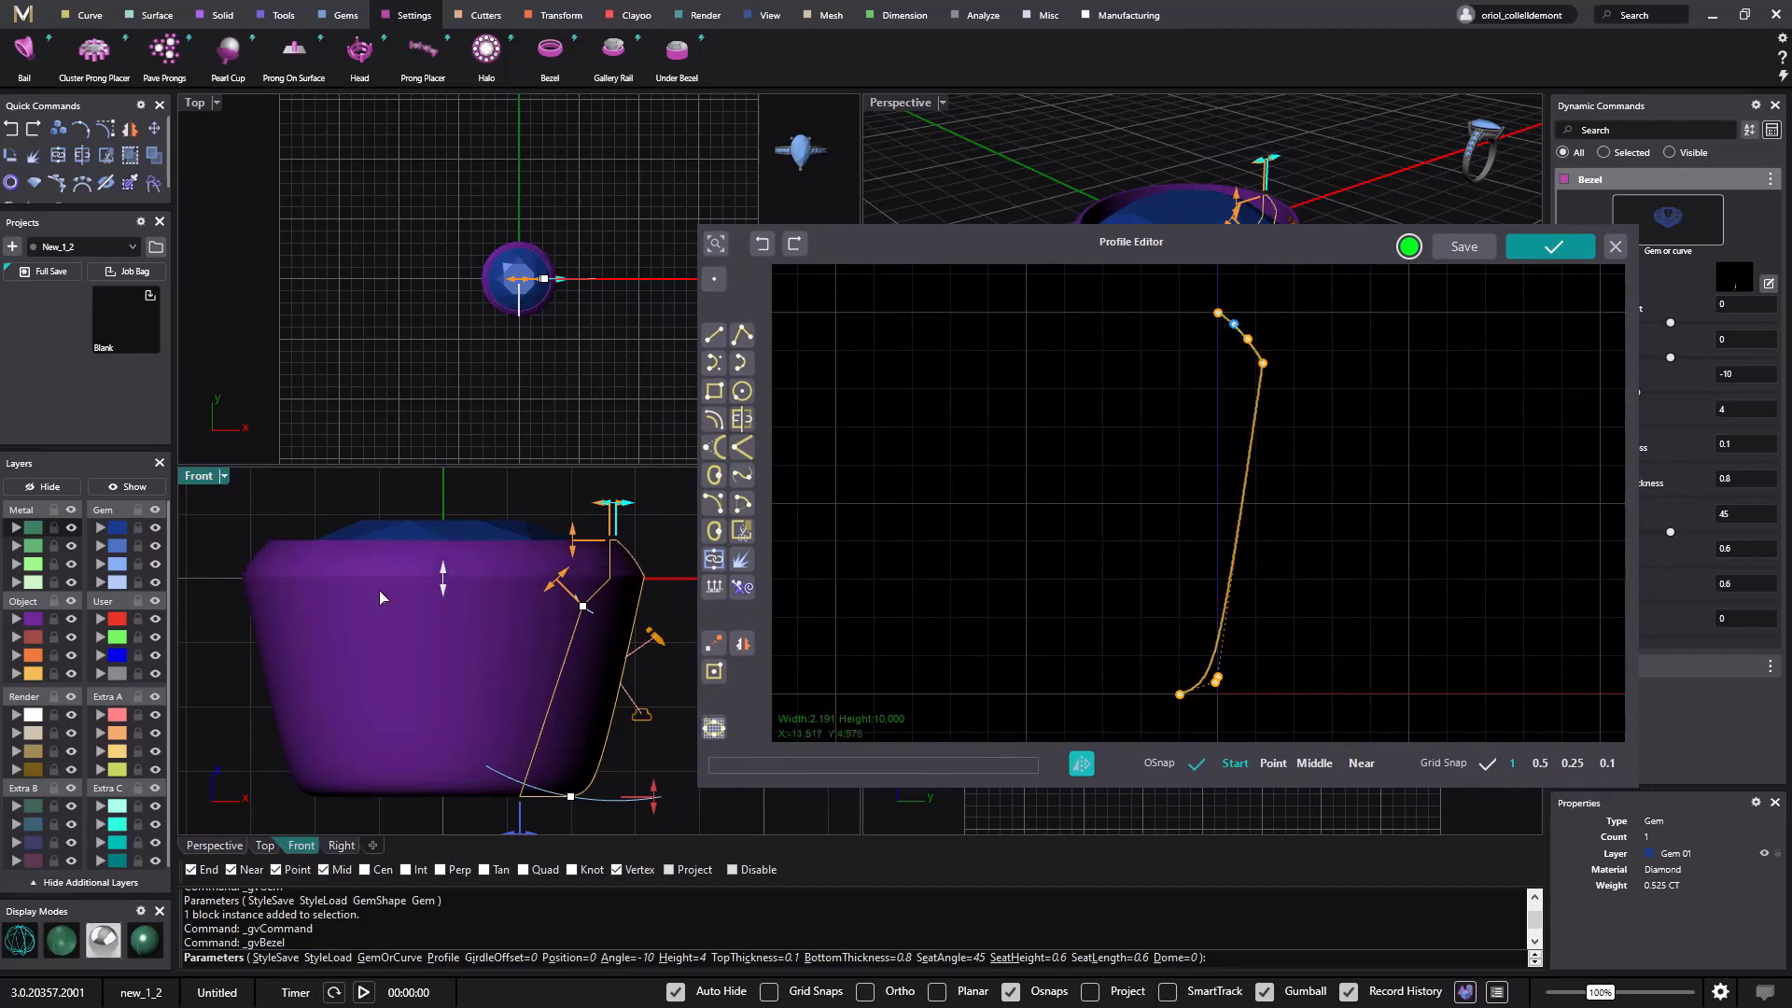
right_drag(447, 577, 428, 588)
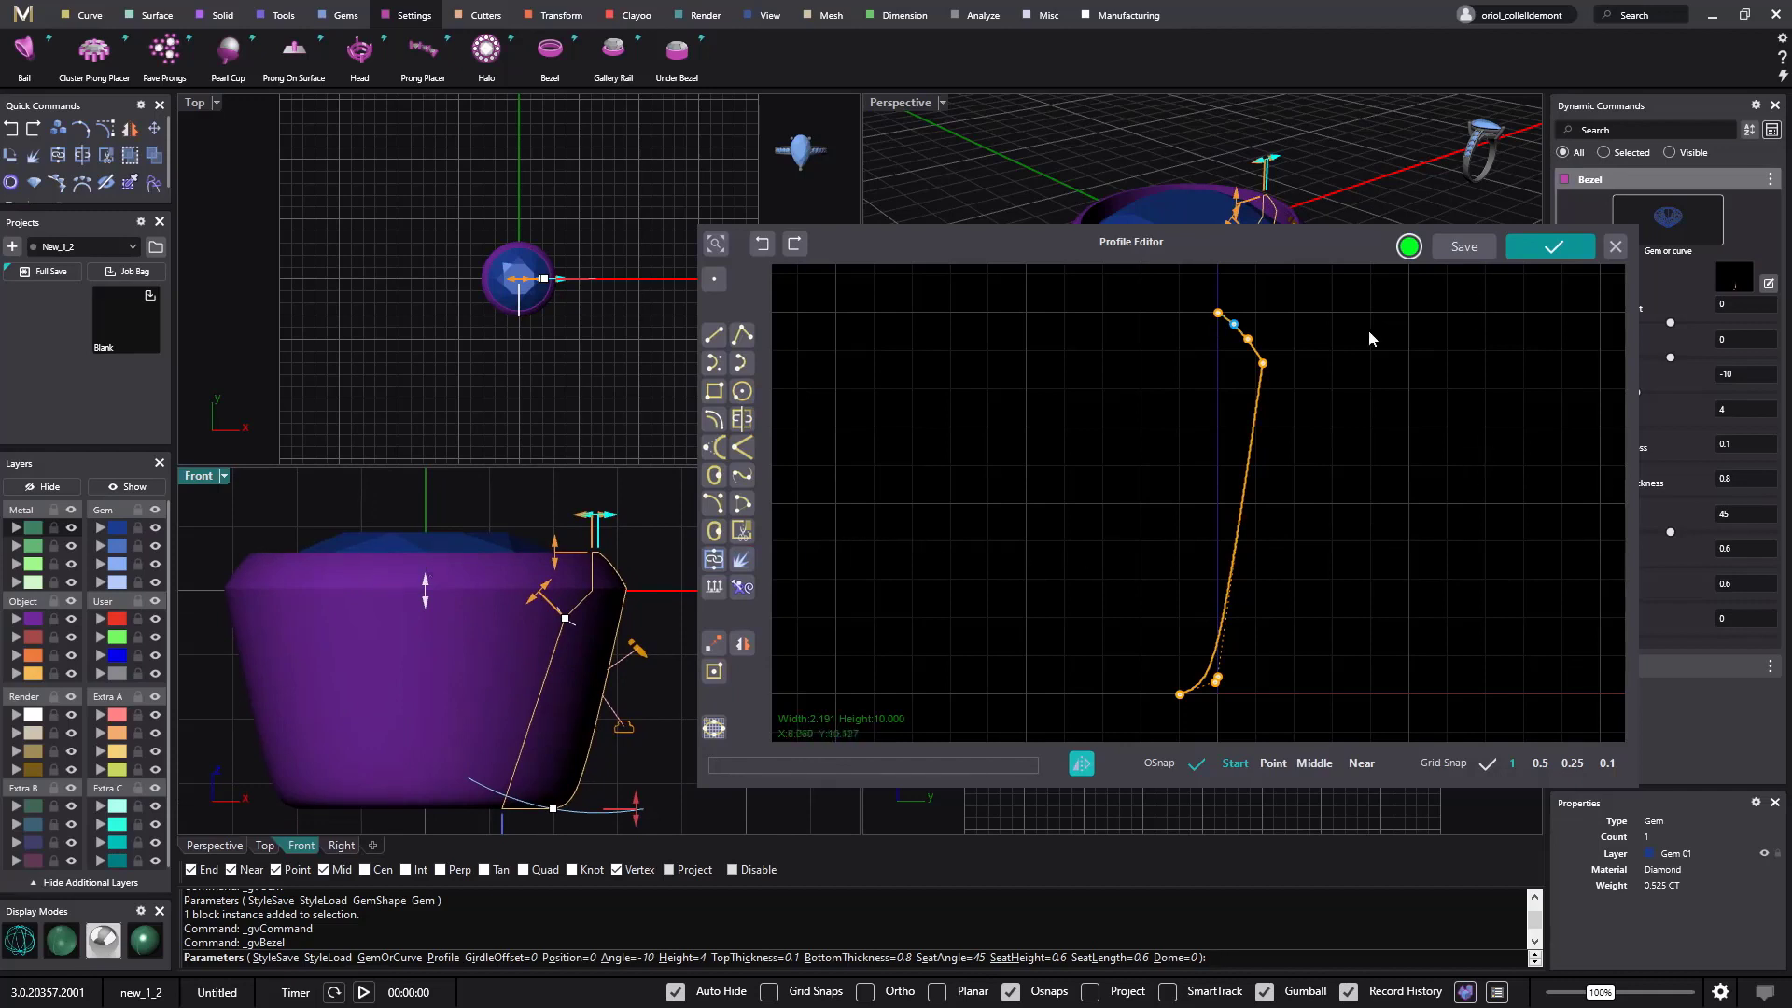
Step: Save the edited bezel profile under the name "filet"
click(1464, 246)
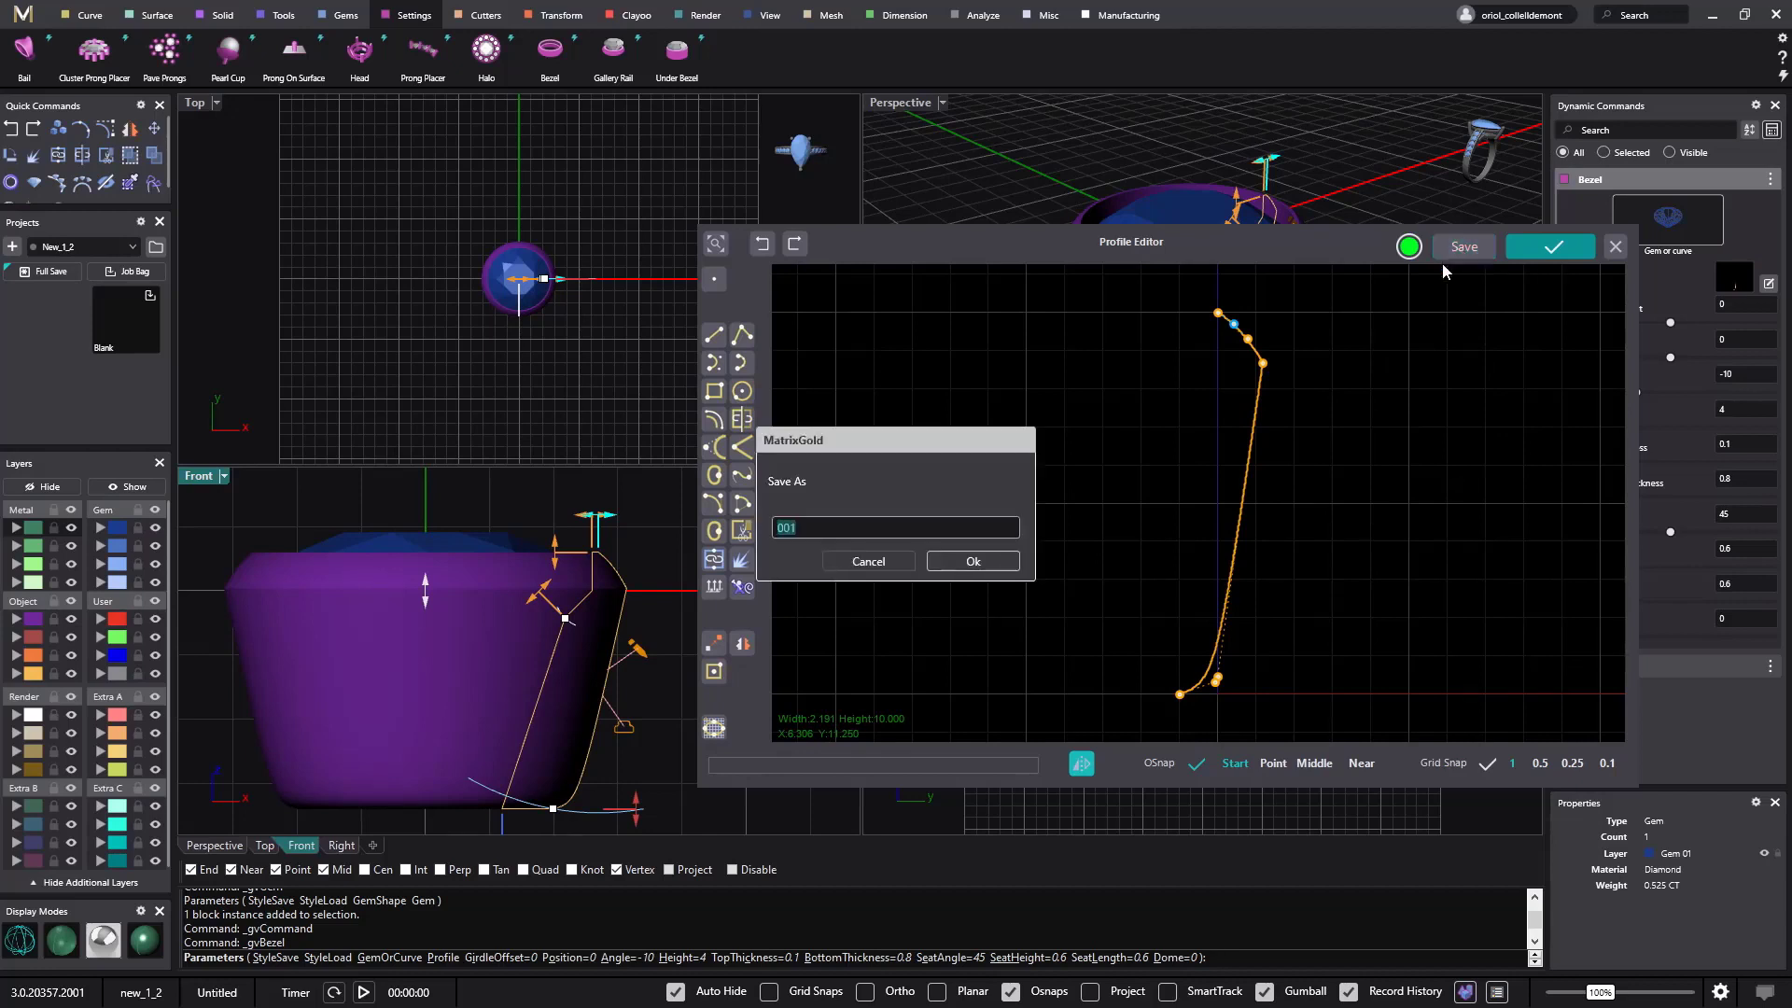
click(804, 535)
key(BackSpace)
key(BackSpace)
key(BackSpace)
text(filet)
click(994, 563)
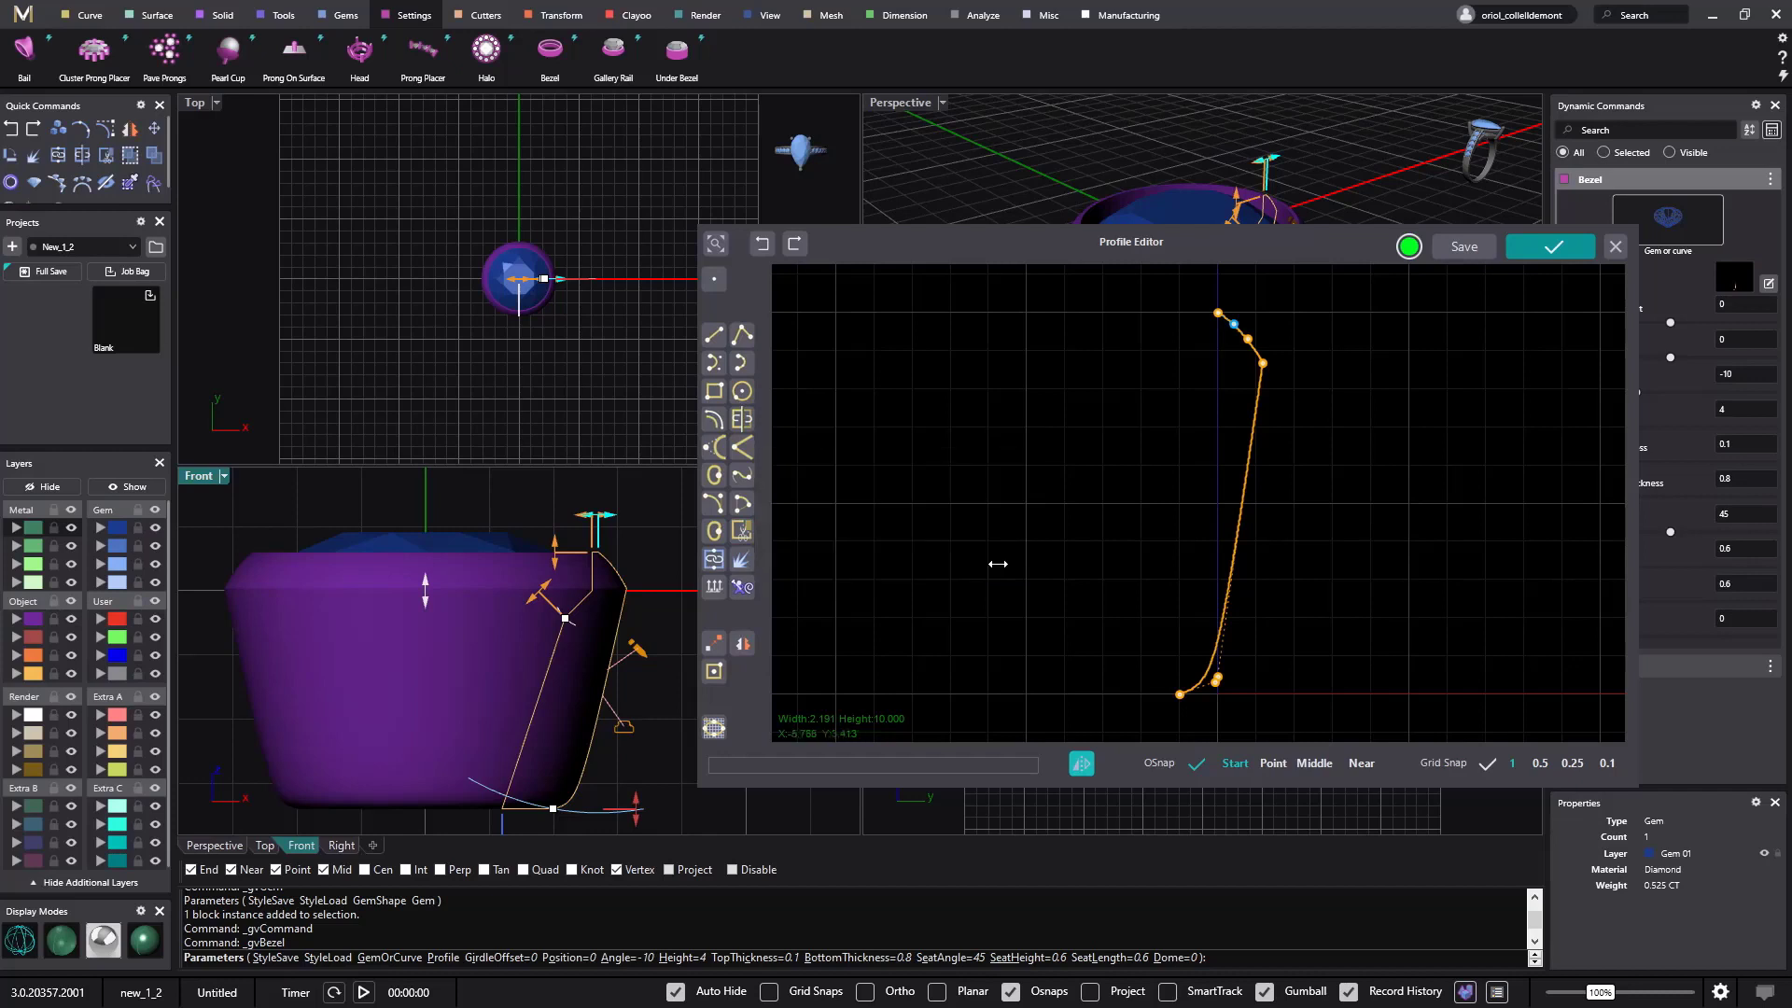
Step: Apply the edited profile and finish the bezel
click(1551, 250)
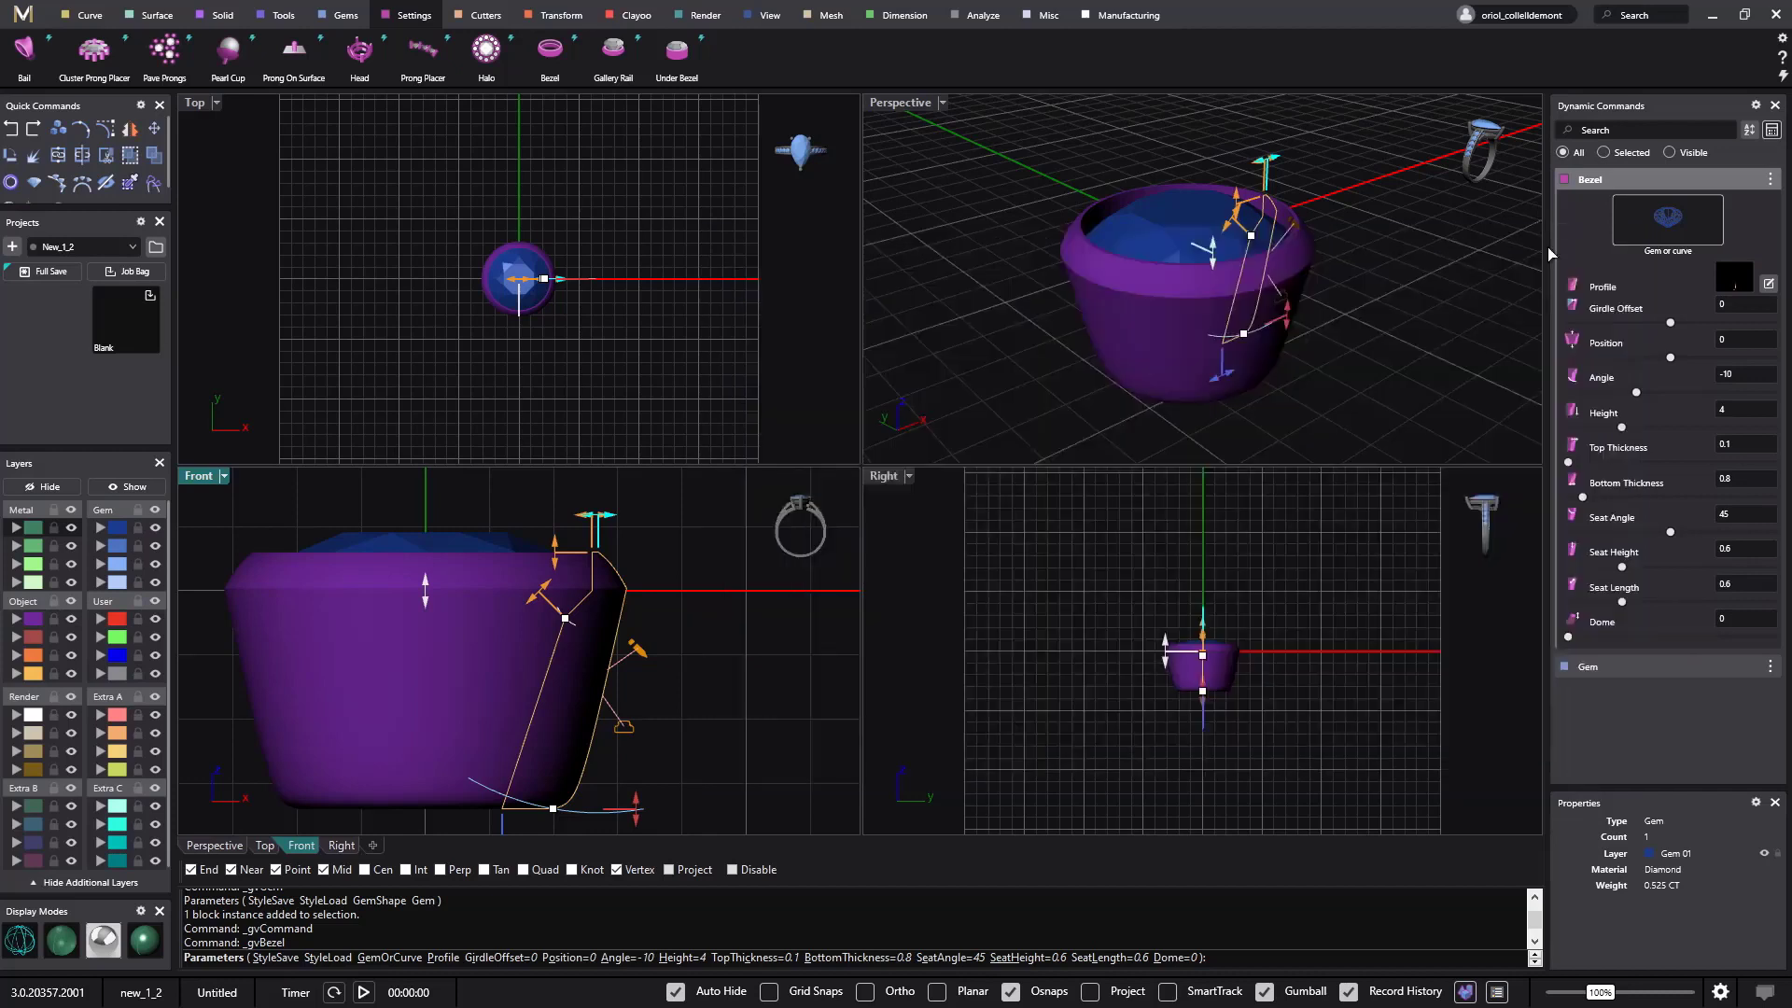
right_click(1357, 384)
right_drag(1154, 324, 1094, 365)
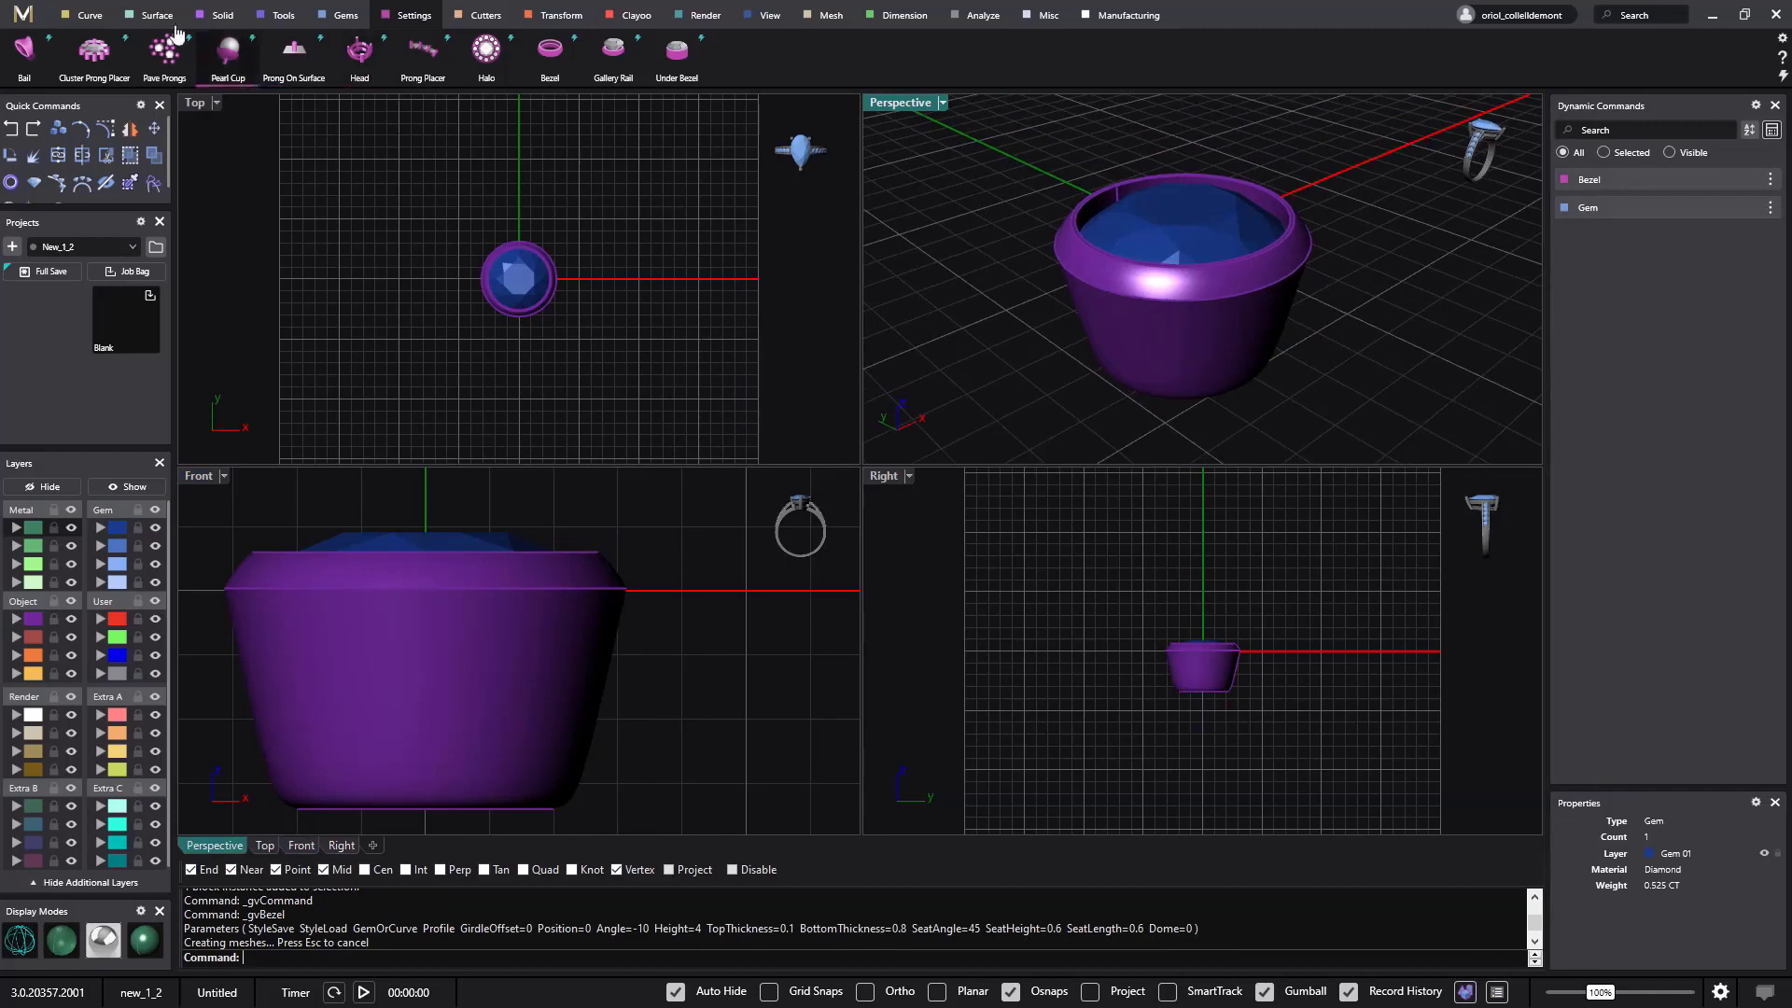
Step: Add a second round diamond and move it along the X axis so it stands clear of the first bezel
click(342, 16)
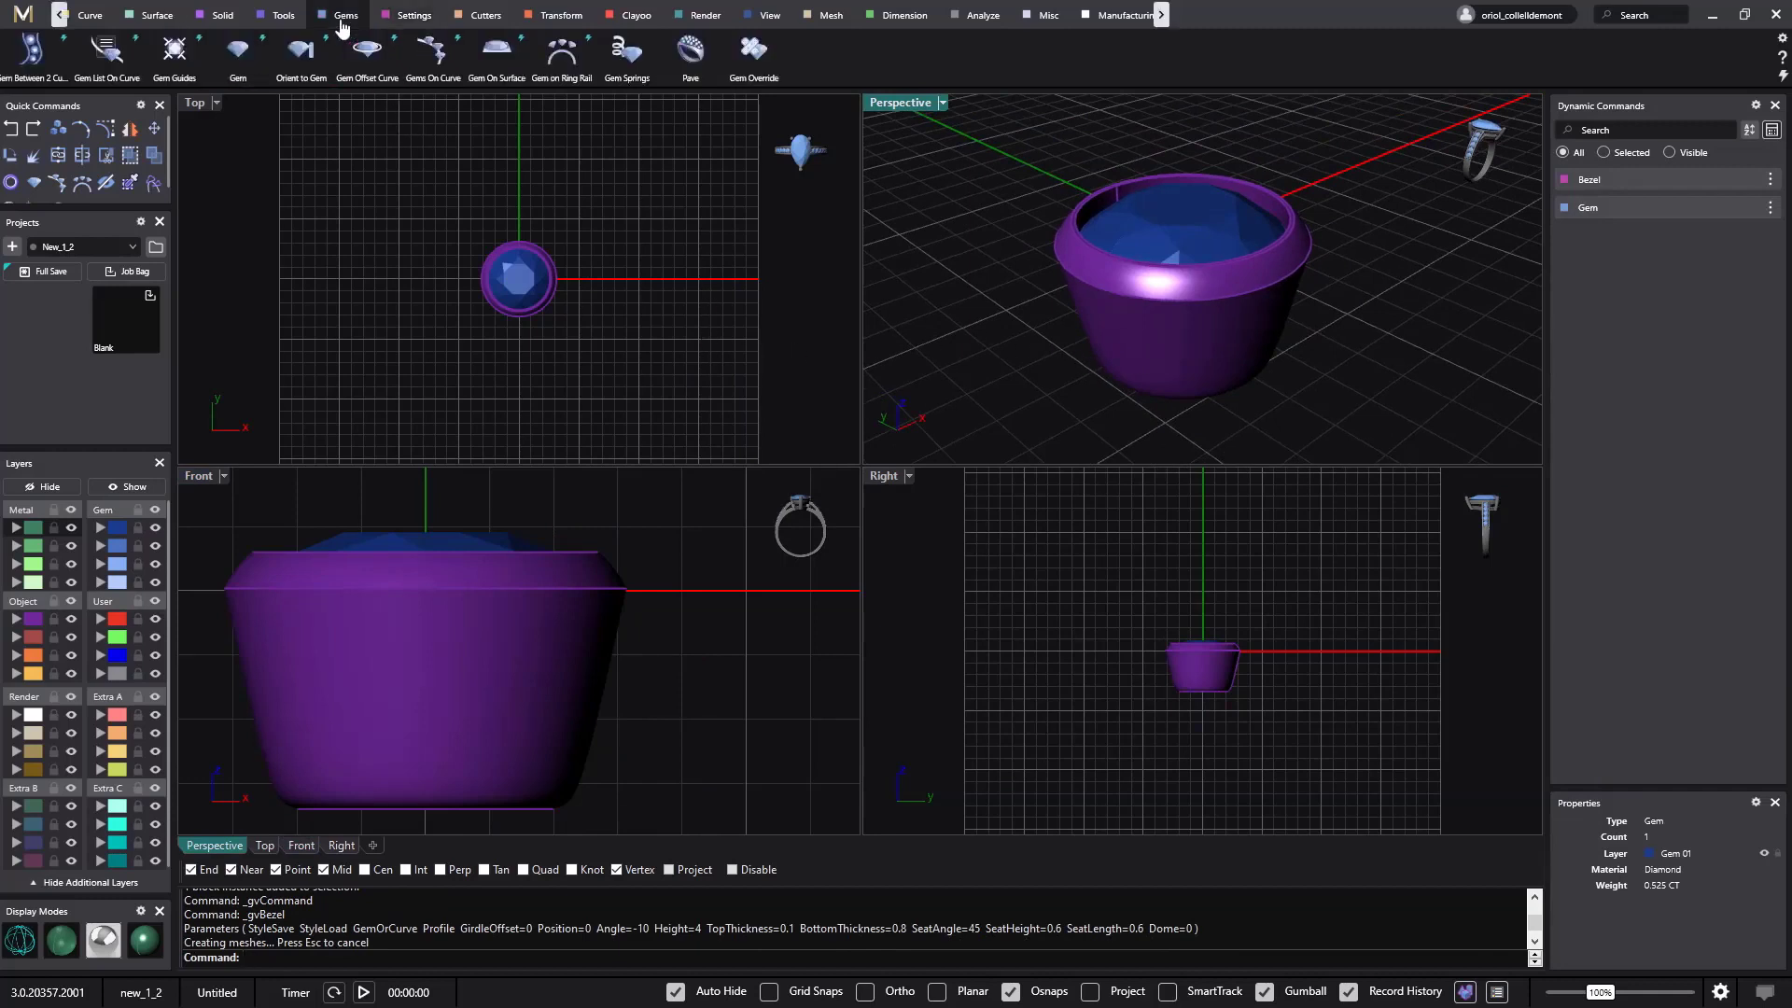
click(238, 51)
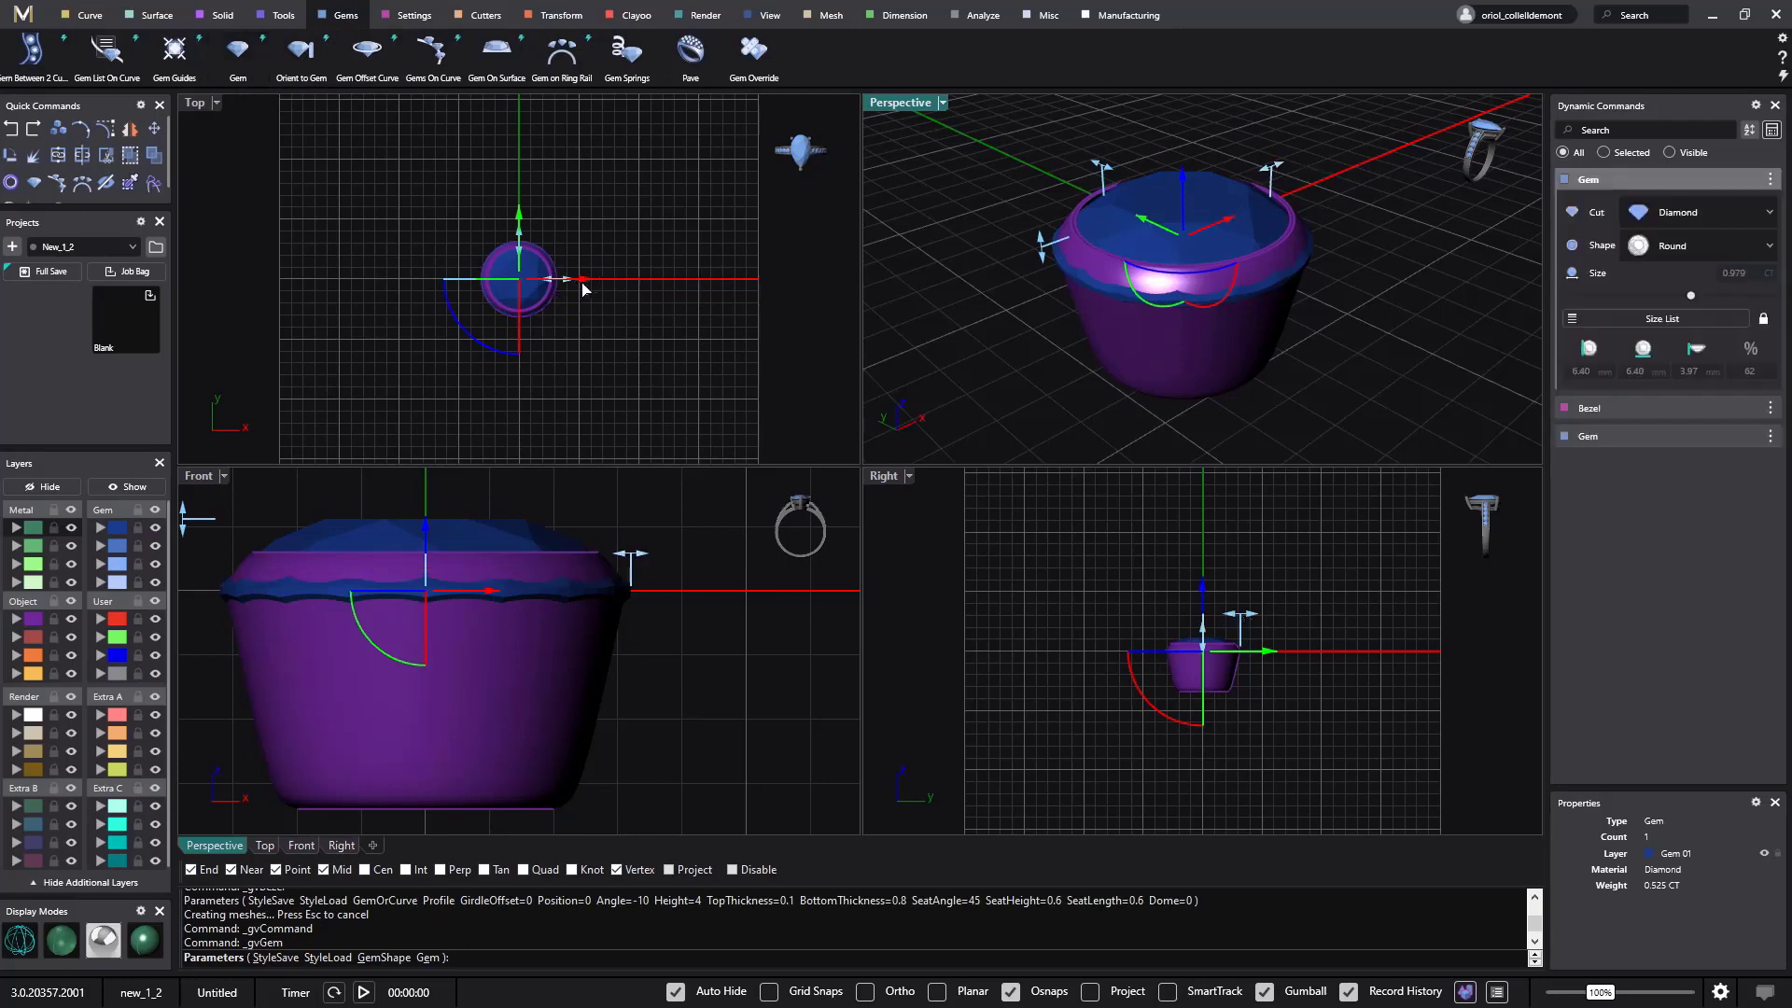
drag(584, 280, 697, 288)
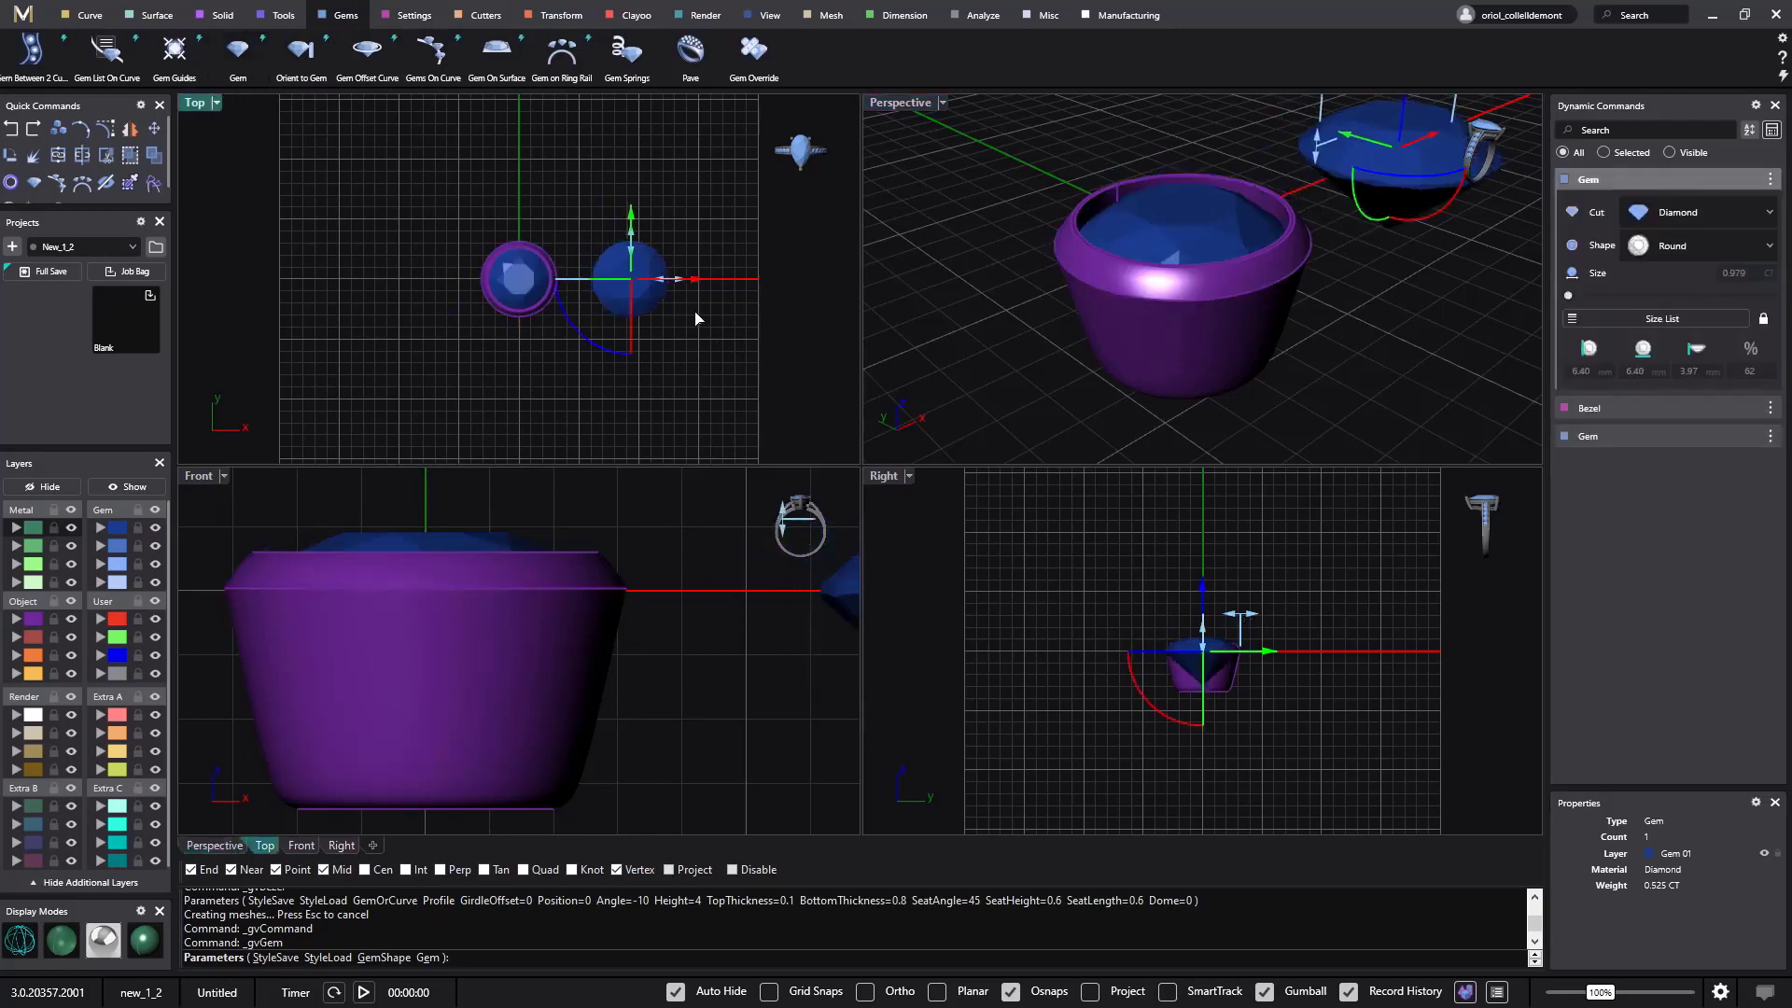
right_click(697, 317)
Step: Create a bezel around the second diamond and give it the saved "filet" profile from the library
click(638, 286)
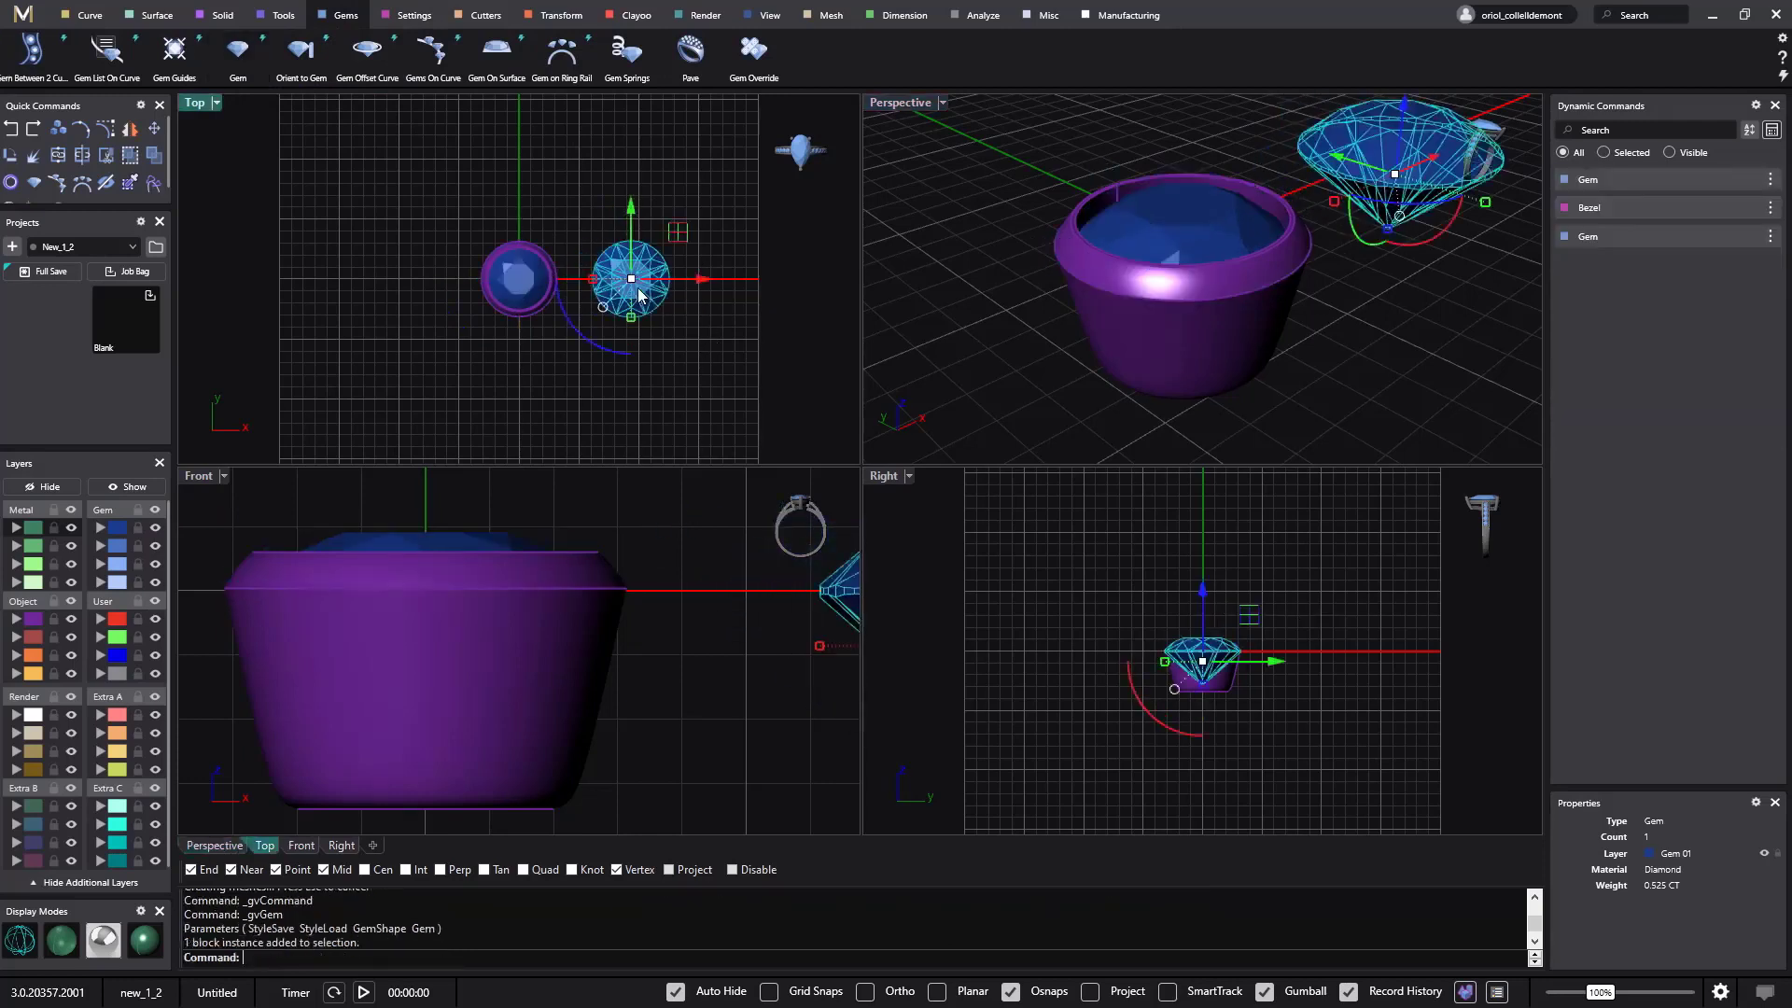
click(403, 16)
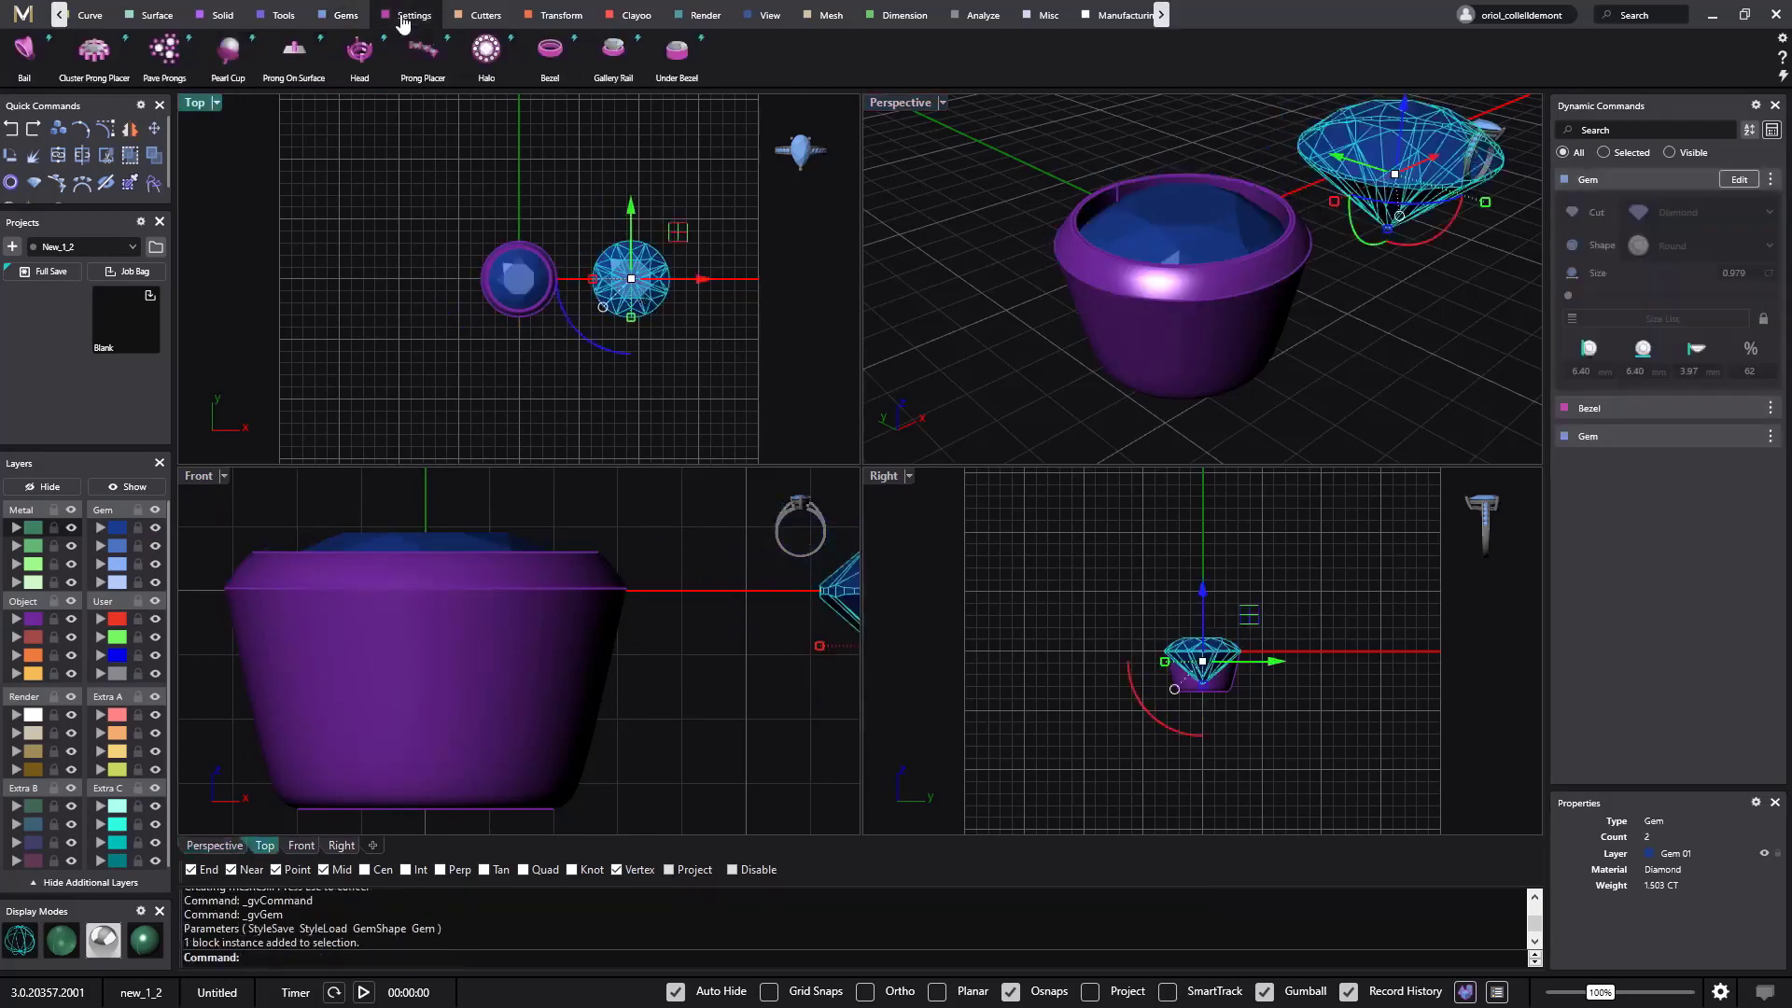
click(551, 57)
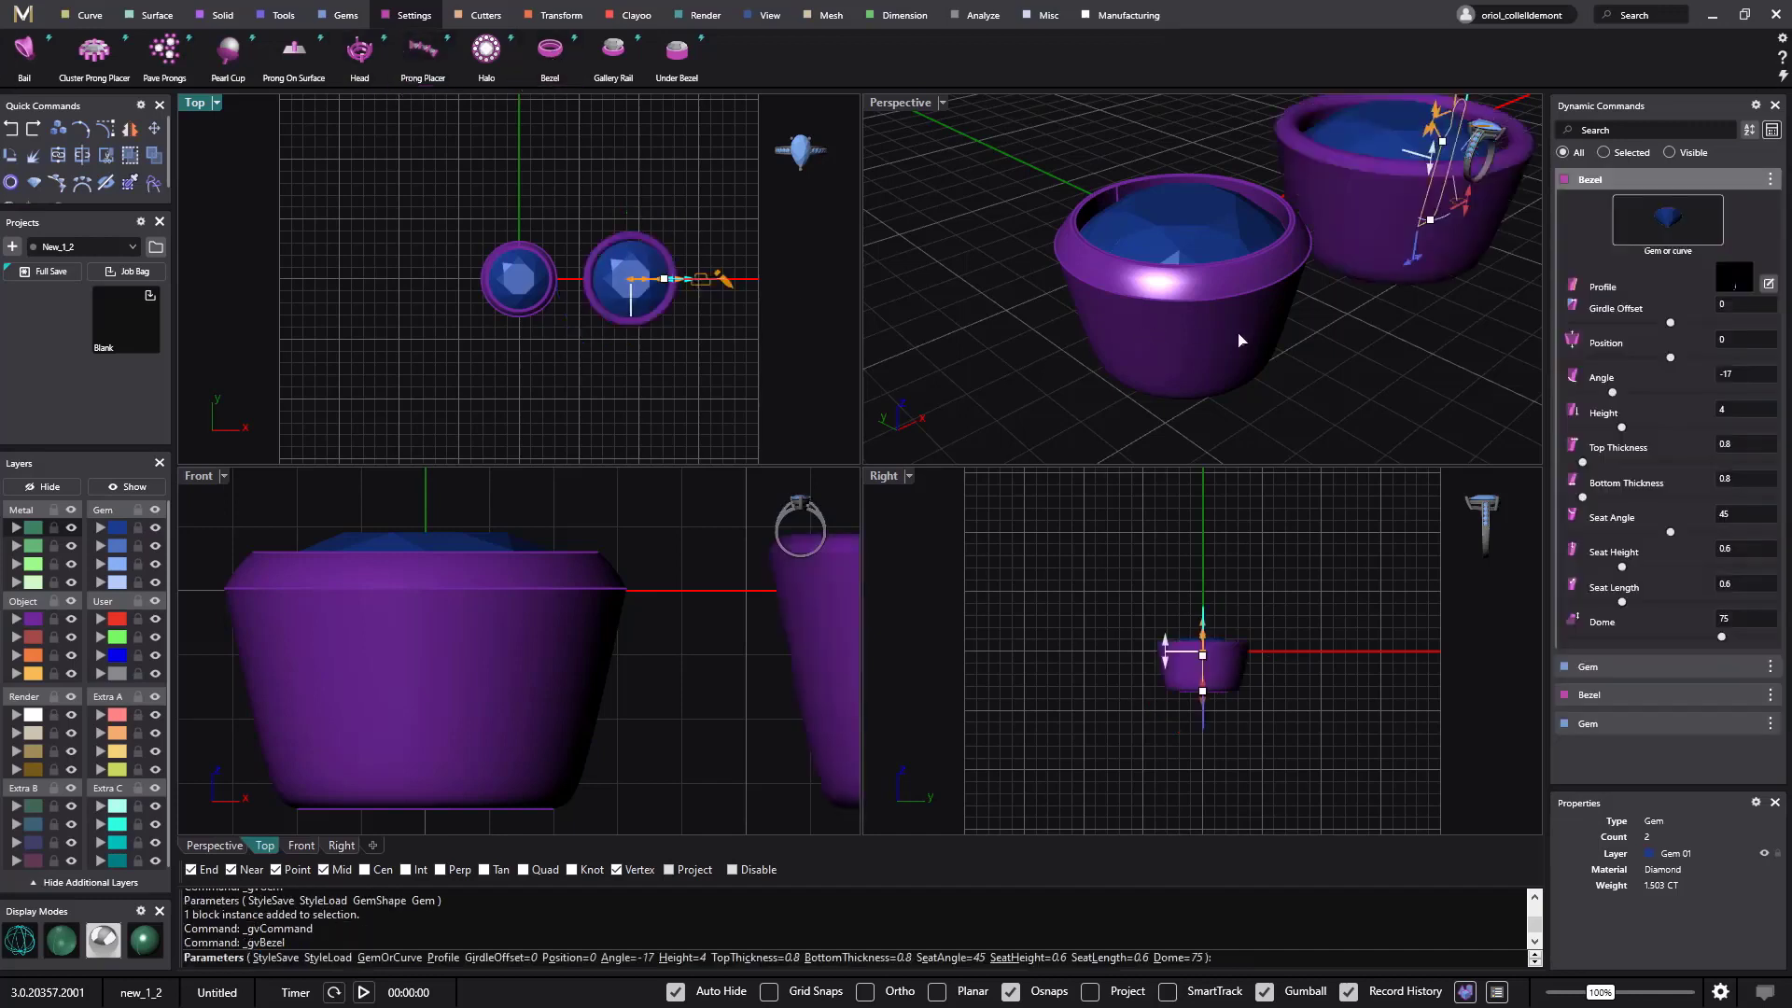
click(1768, 283)
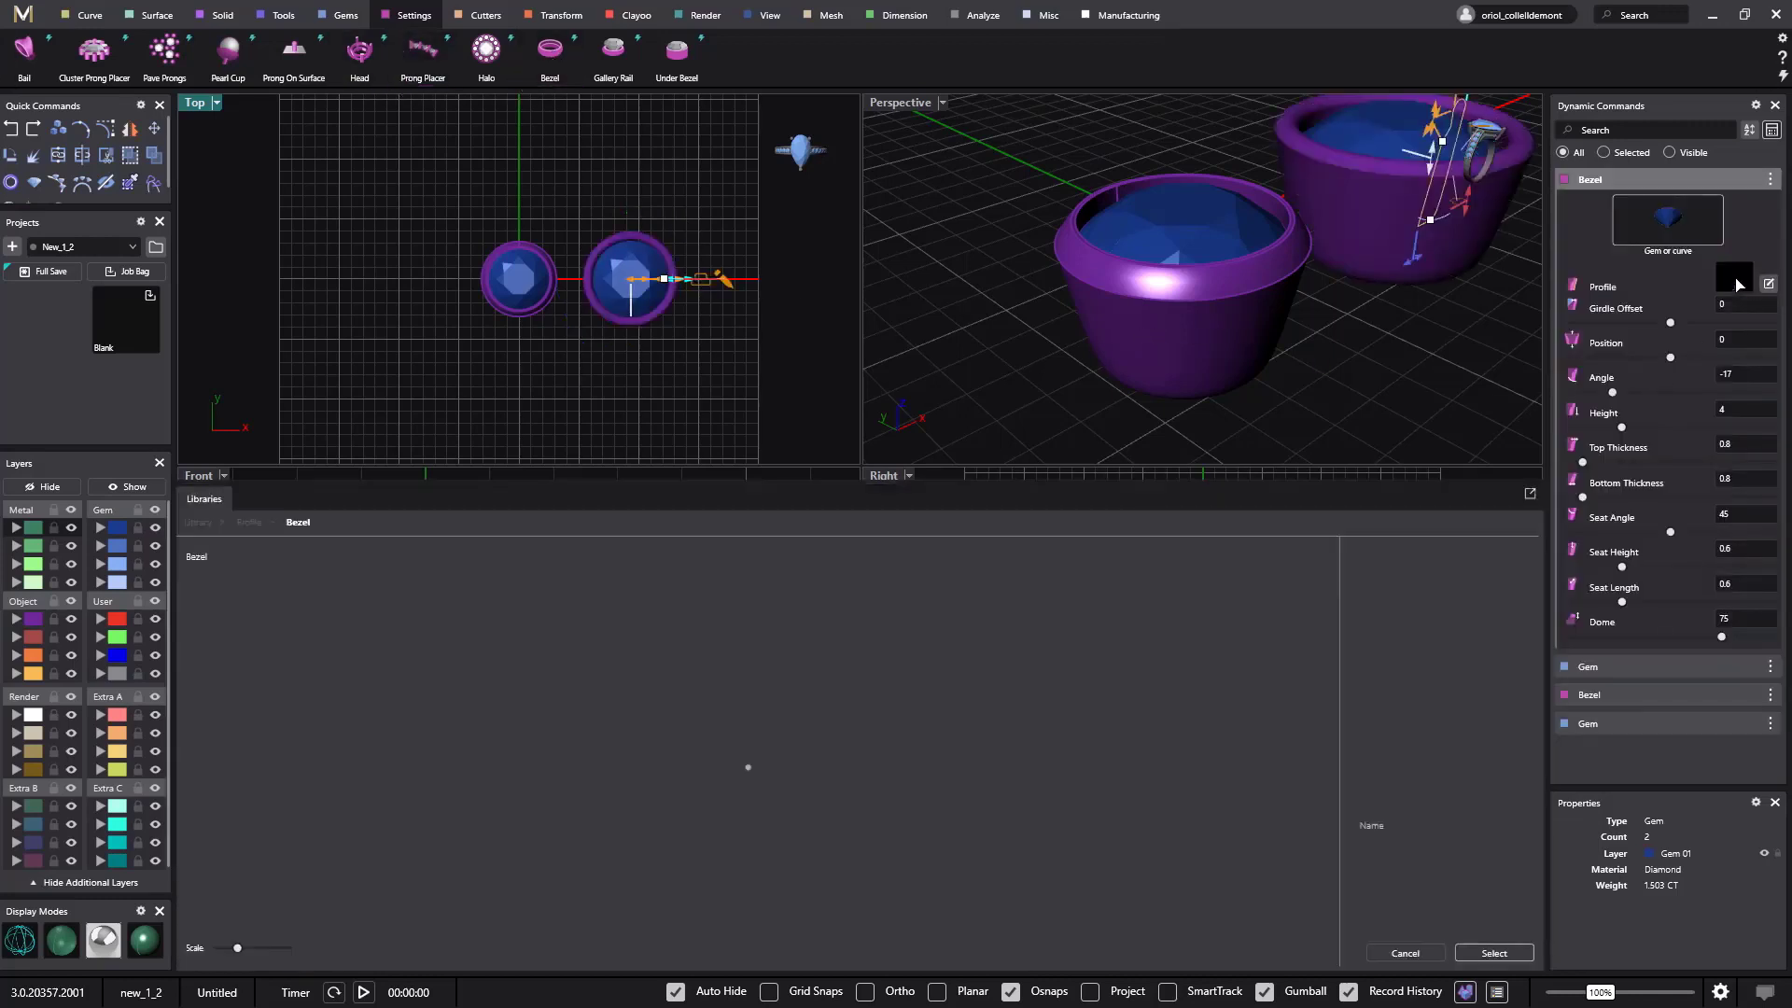
click(752, 611)
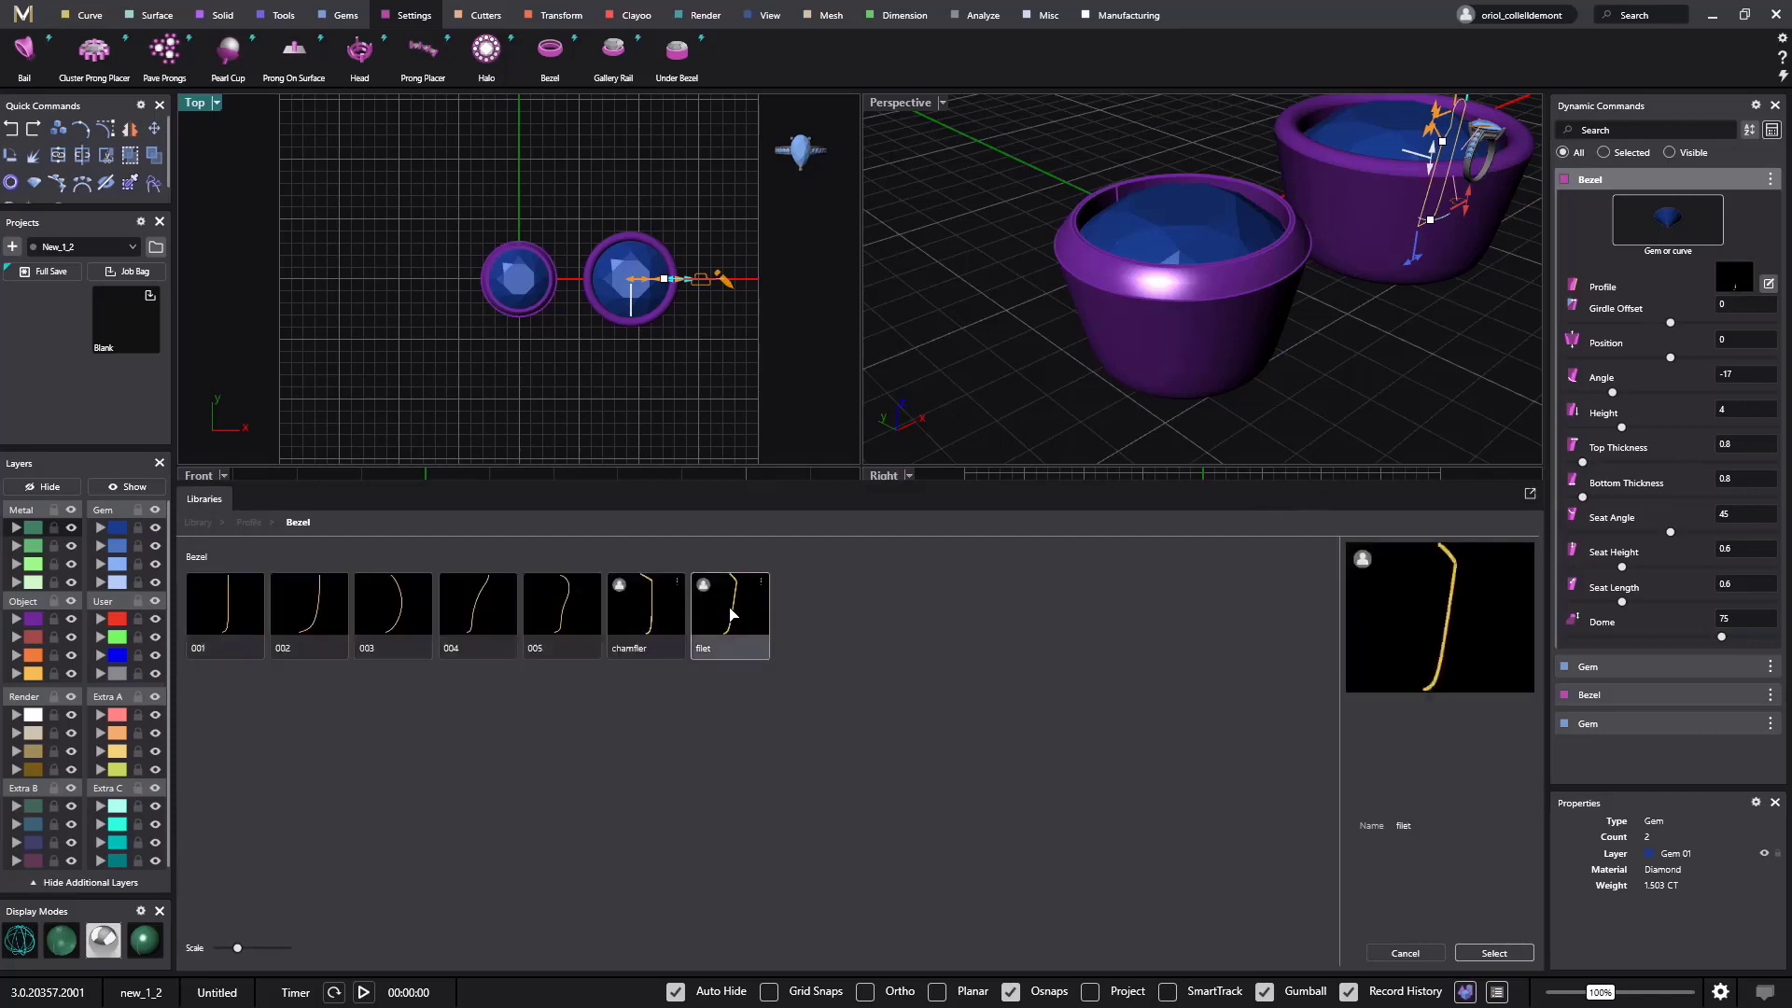
click(1494, 953)
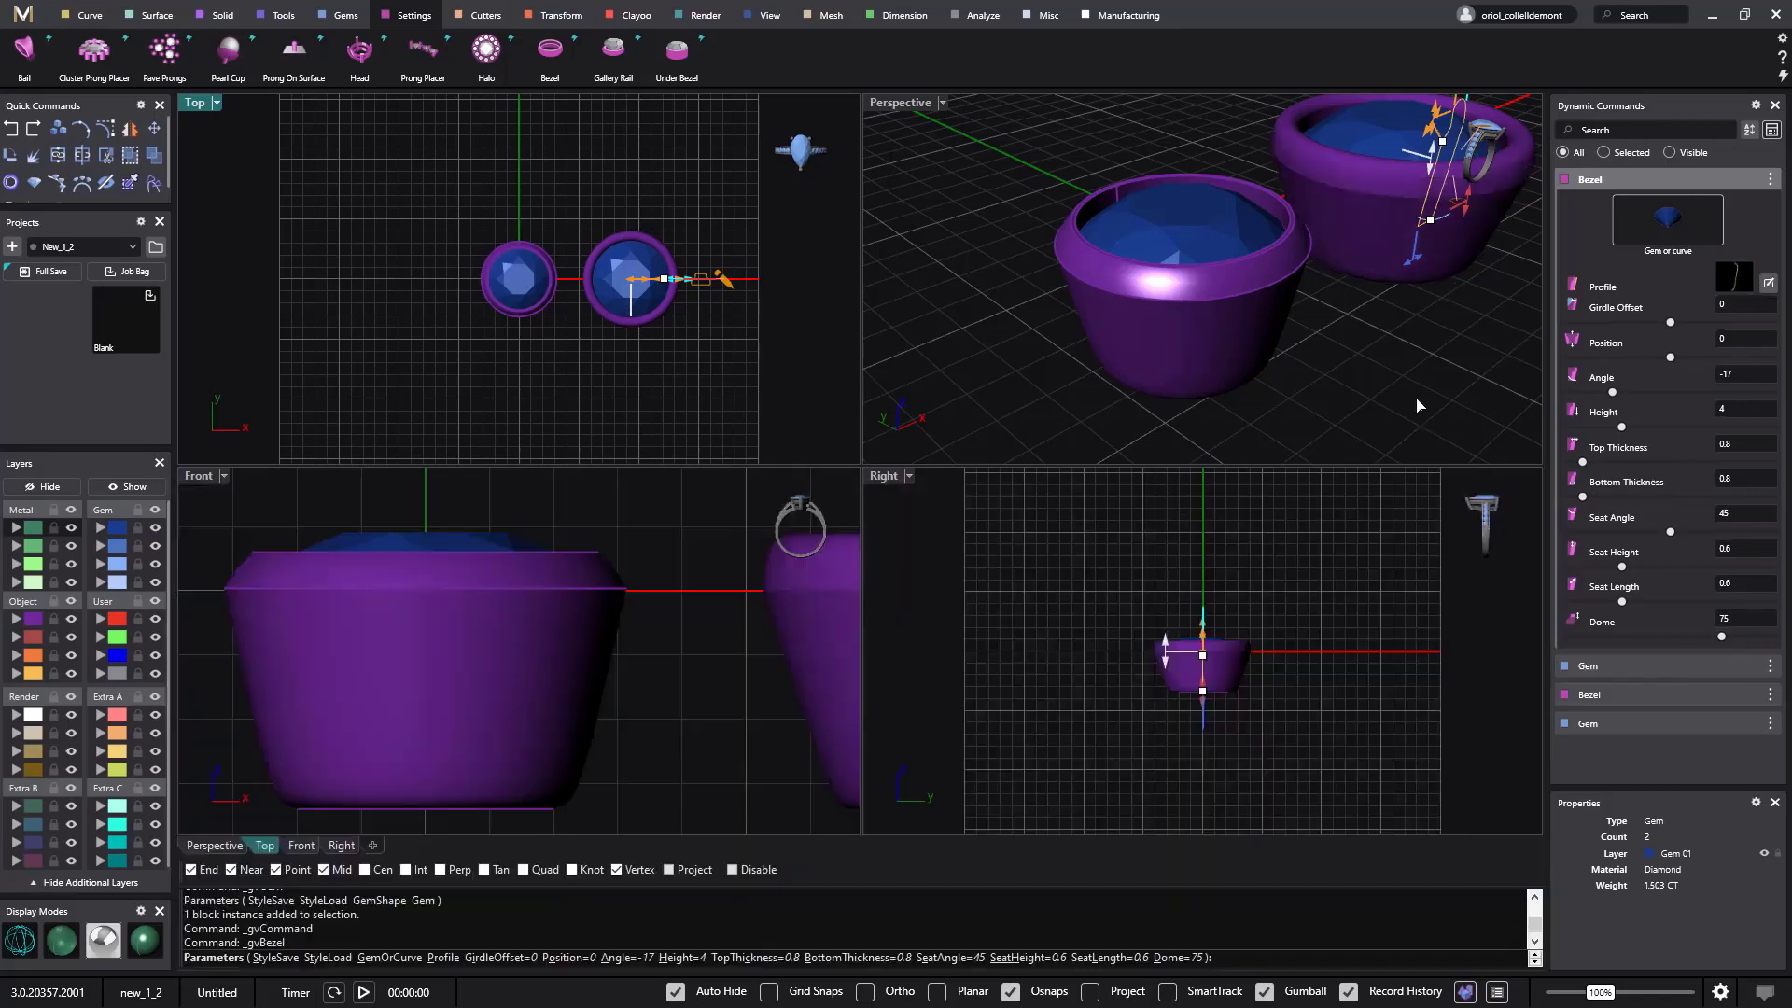
Step: Reduce the second bezel's top thickness to 0.1 and lower its dome to 0
right_drag(1417, 405, 1393, 279)
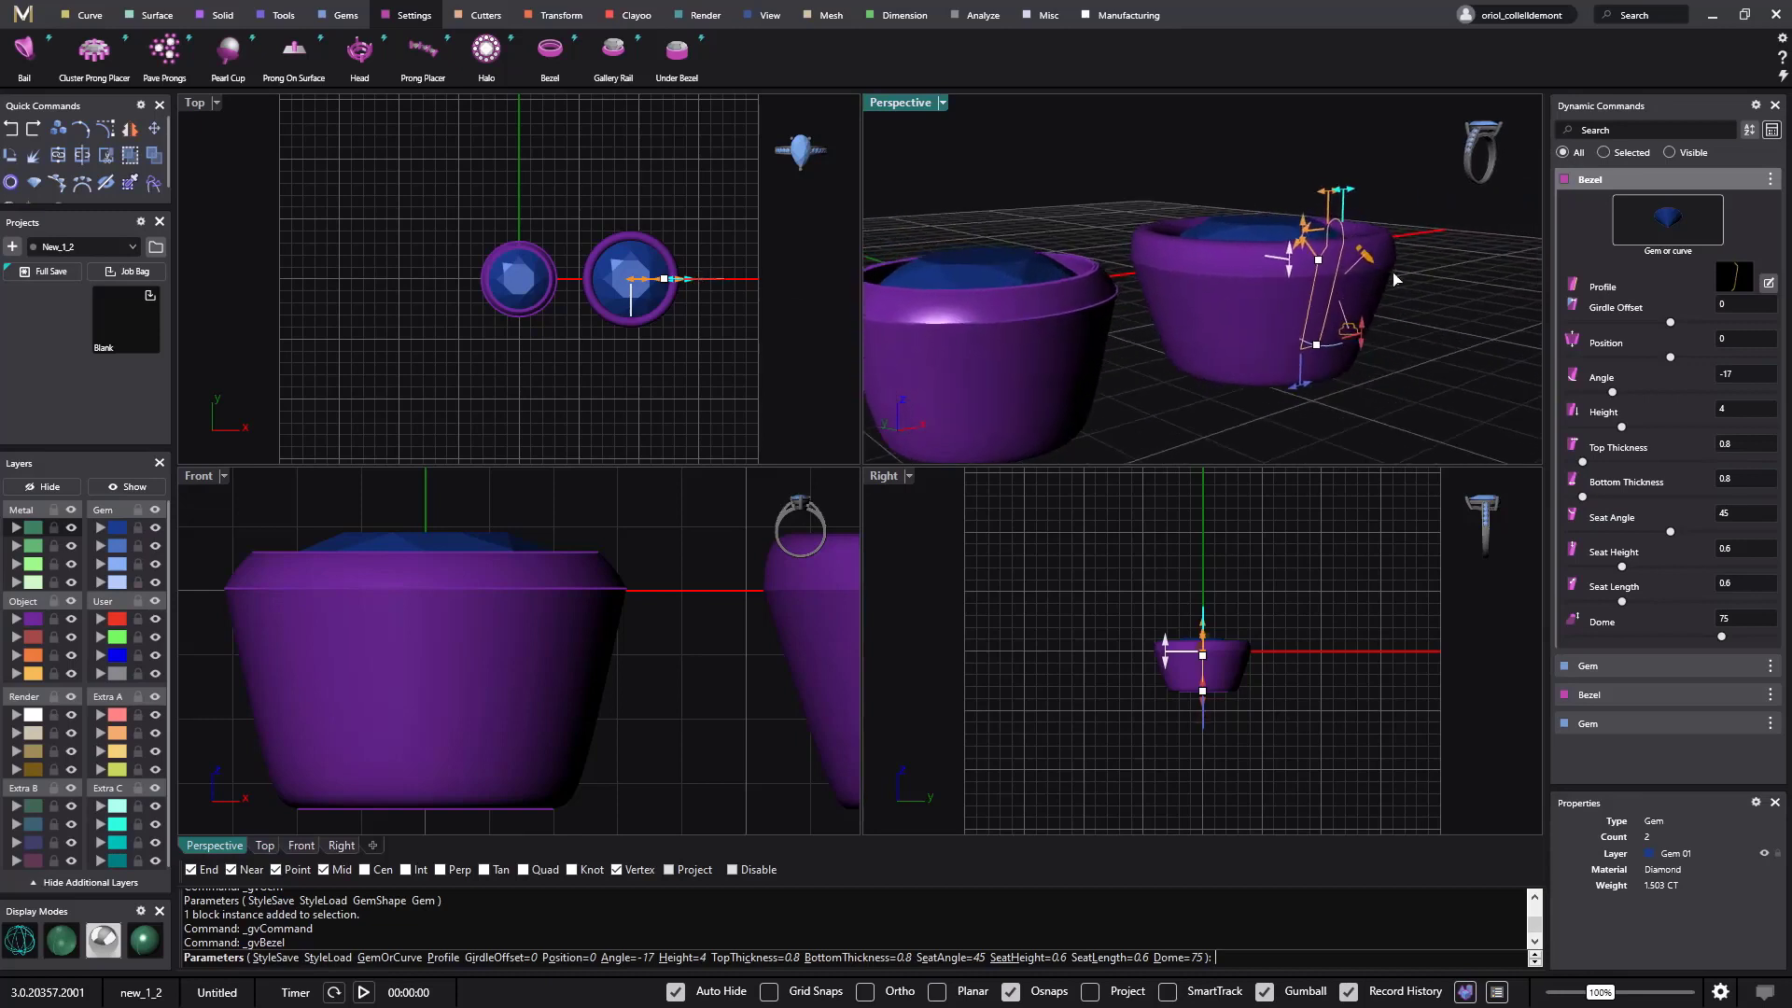
scroll(1388, 224, up, 3)
drag(1353, 213, 1317, 245)
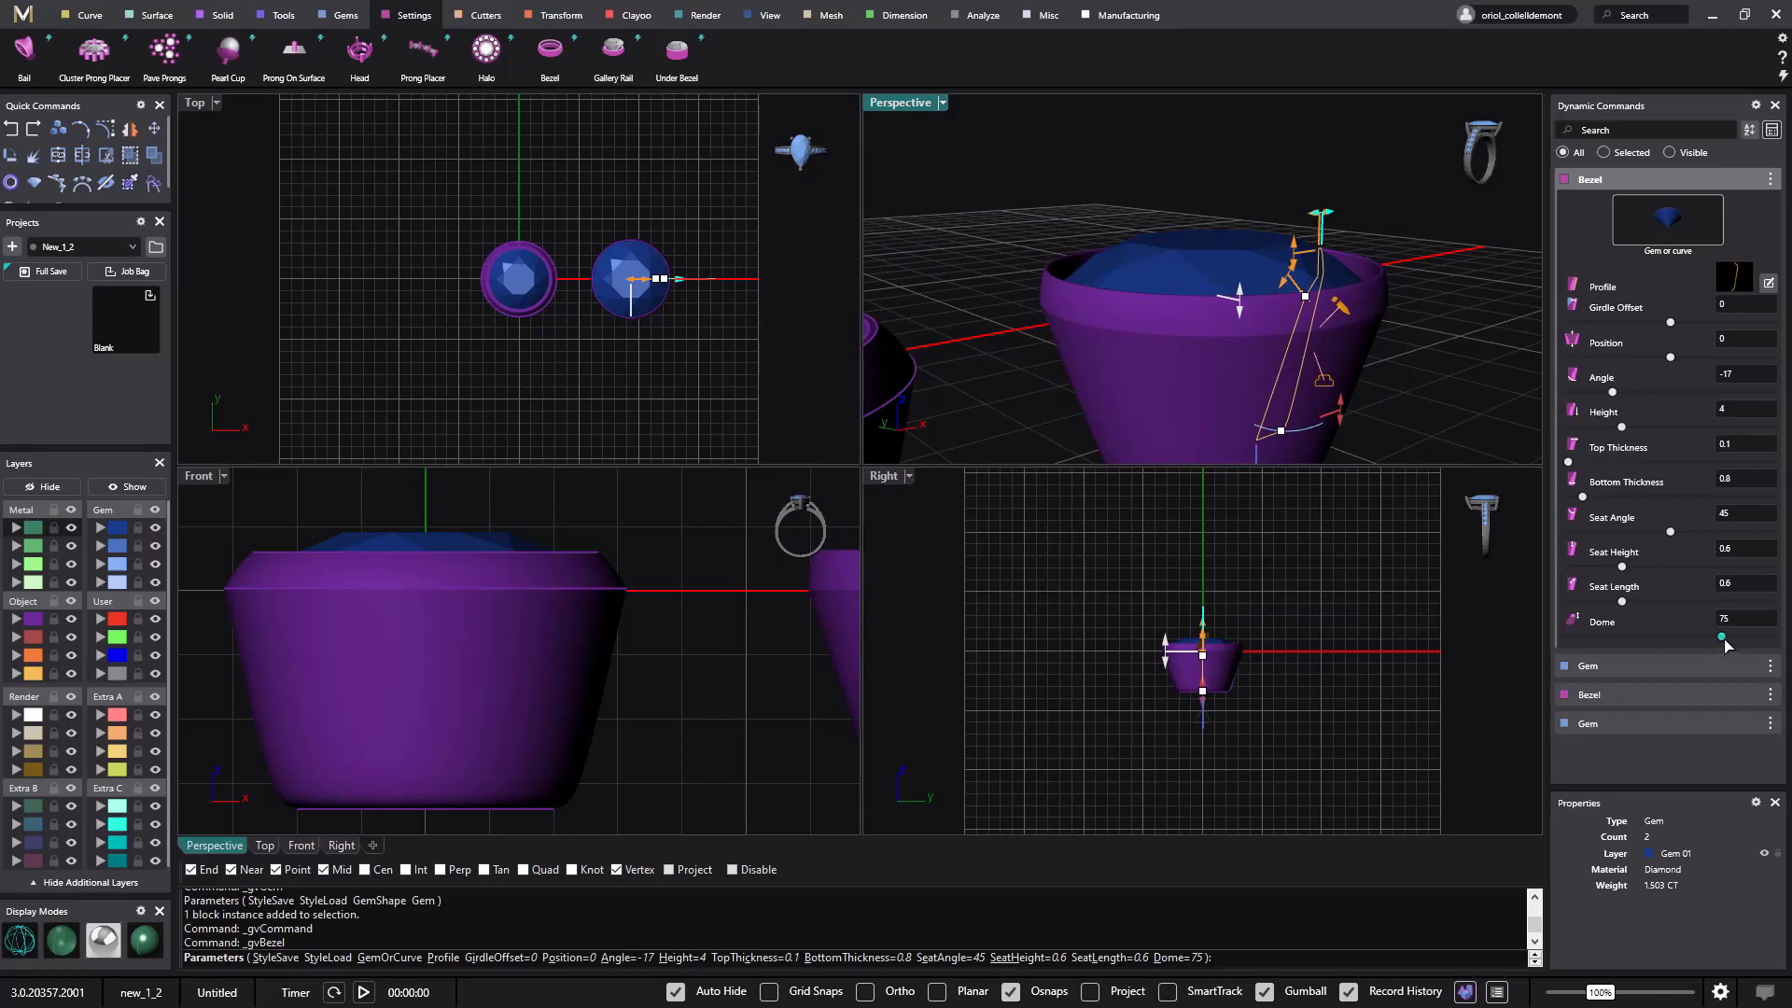
drag(1722, 637, 1547, 646)
right_drag(1387, 347, 1325, 298)
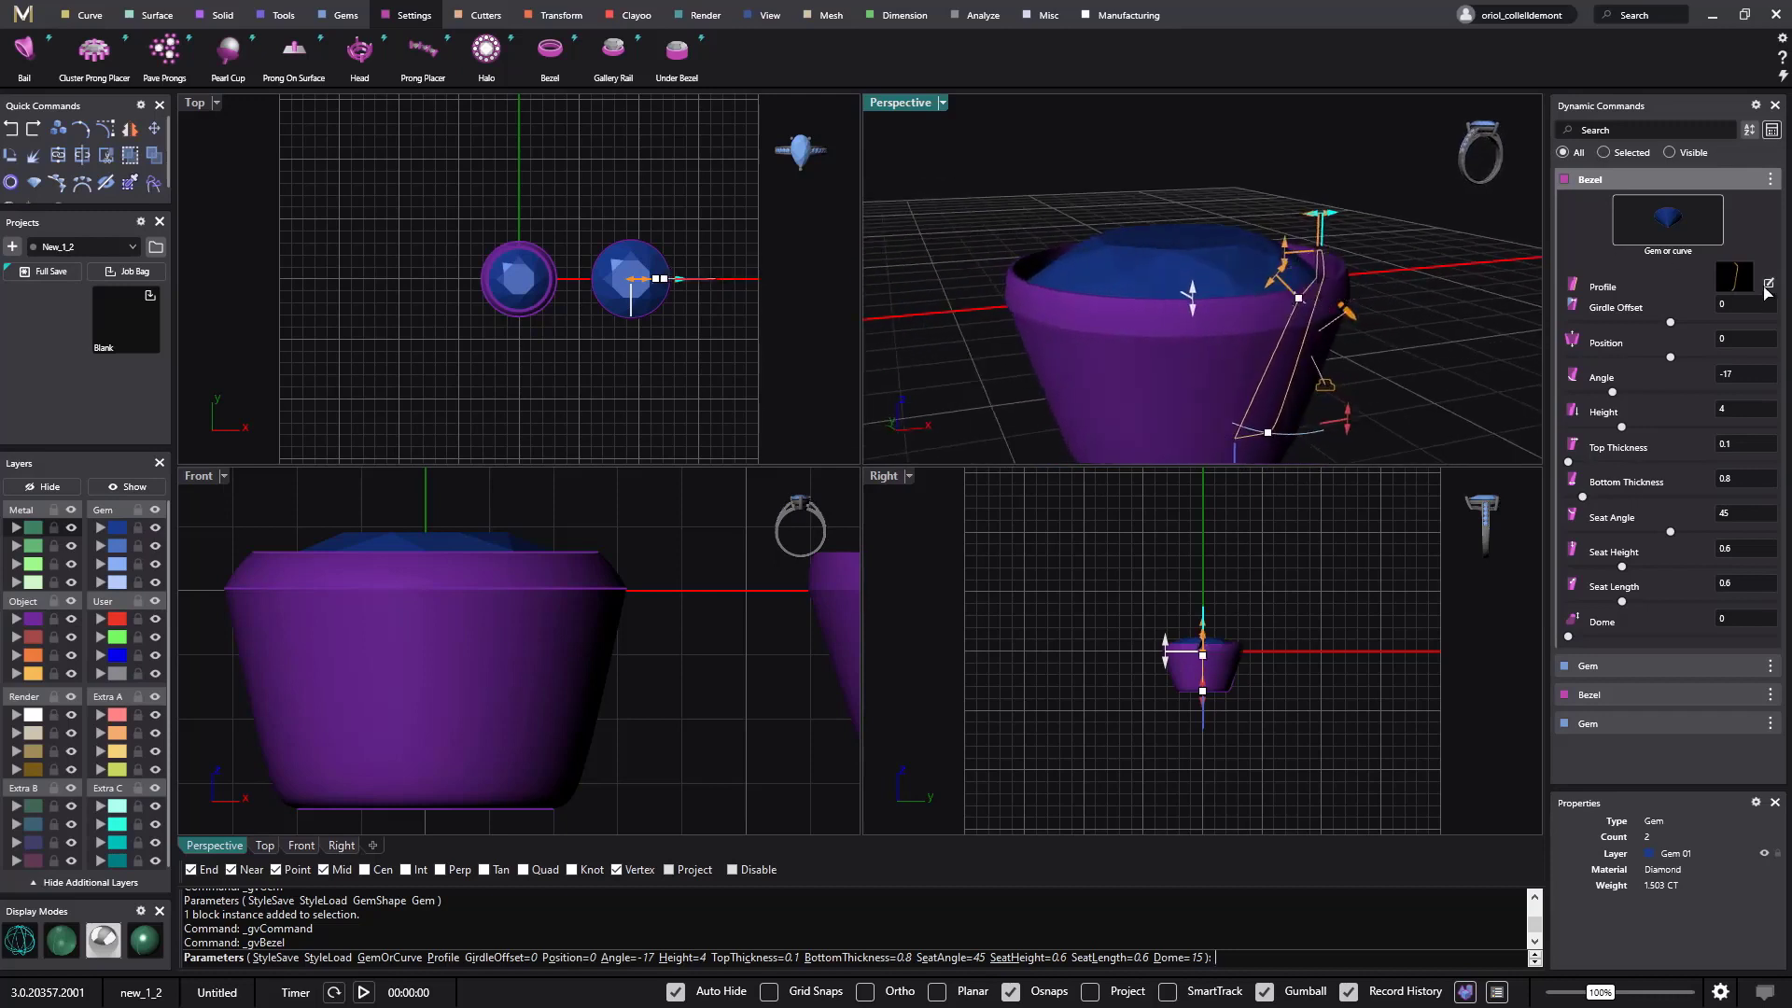
Step: Move the profile's corner point outward by just over one unit, realign the bevel's control points in a straight line and apply the profile
click(1768, 284)
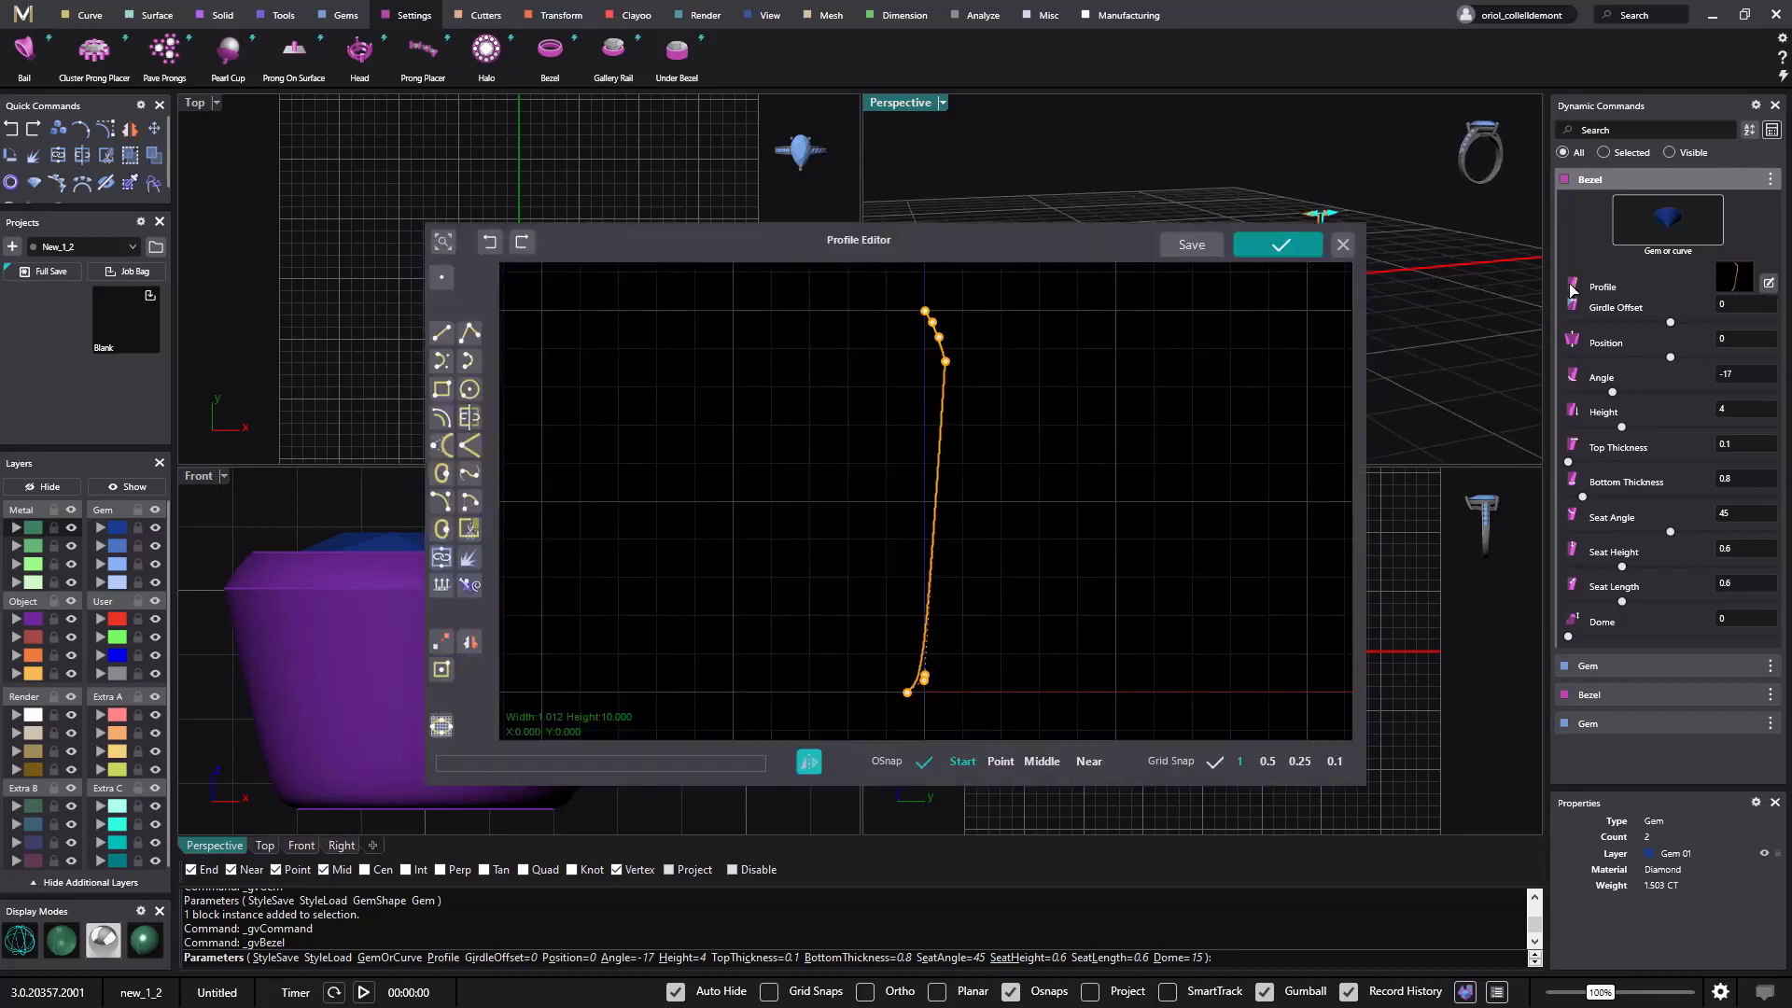
drag(1062, 242, 1148, 395)
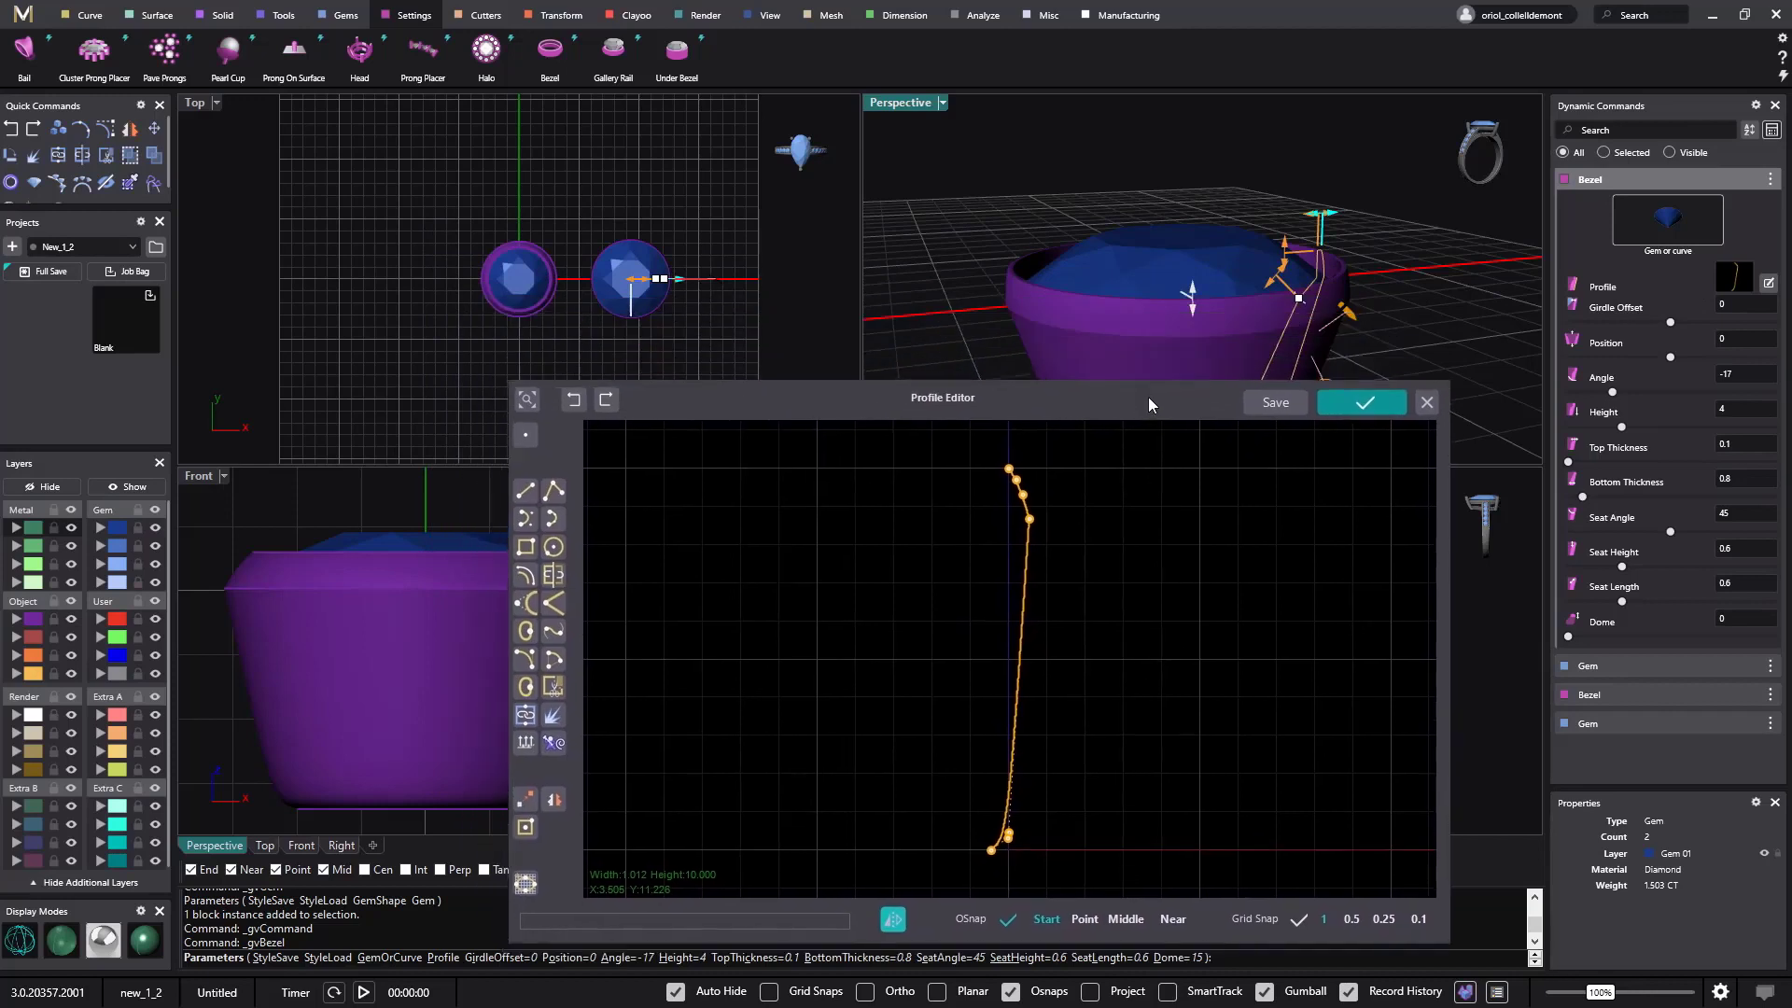
drag(1031, 524, 1025, 479)
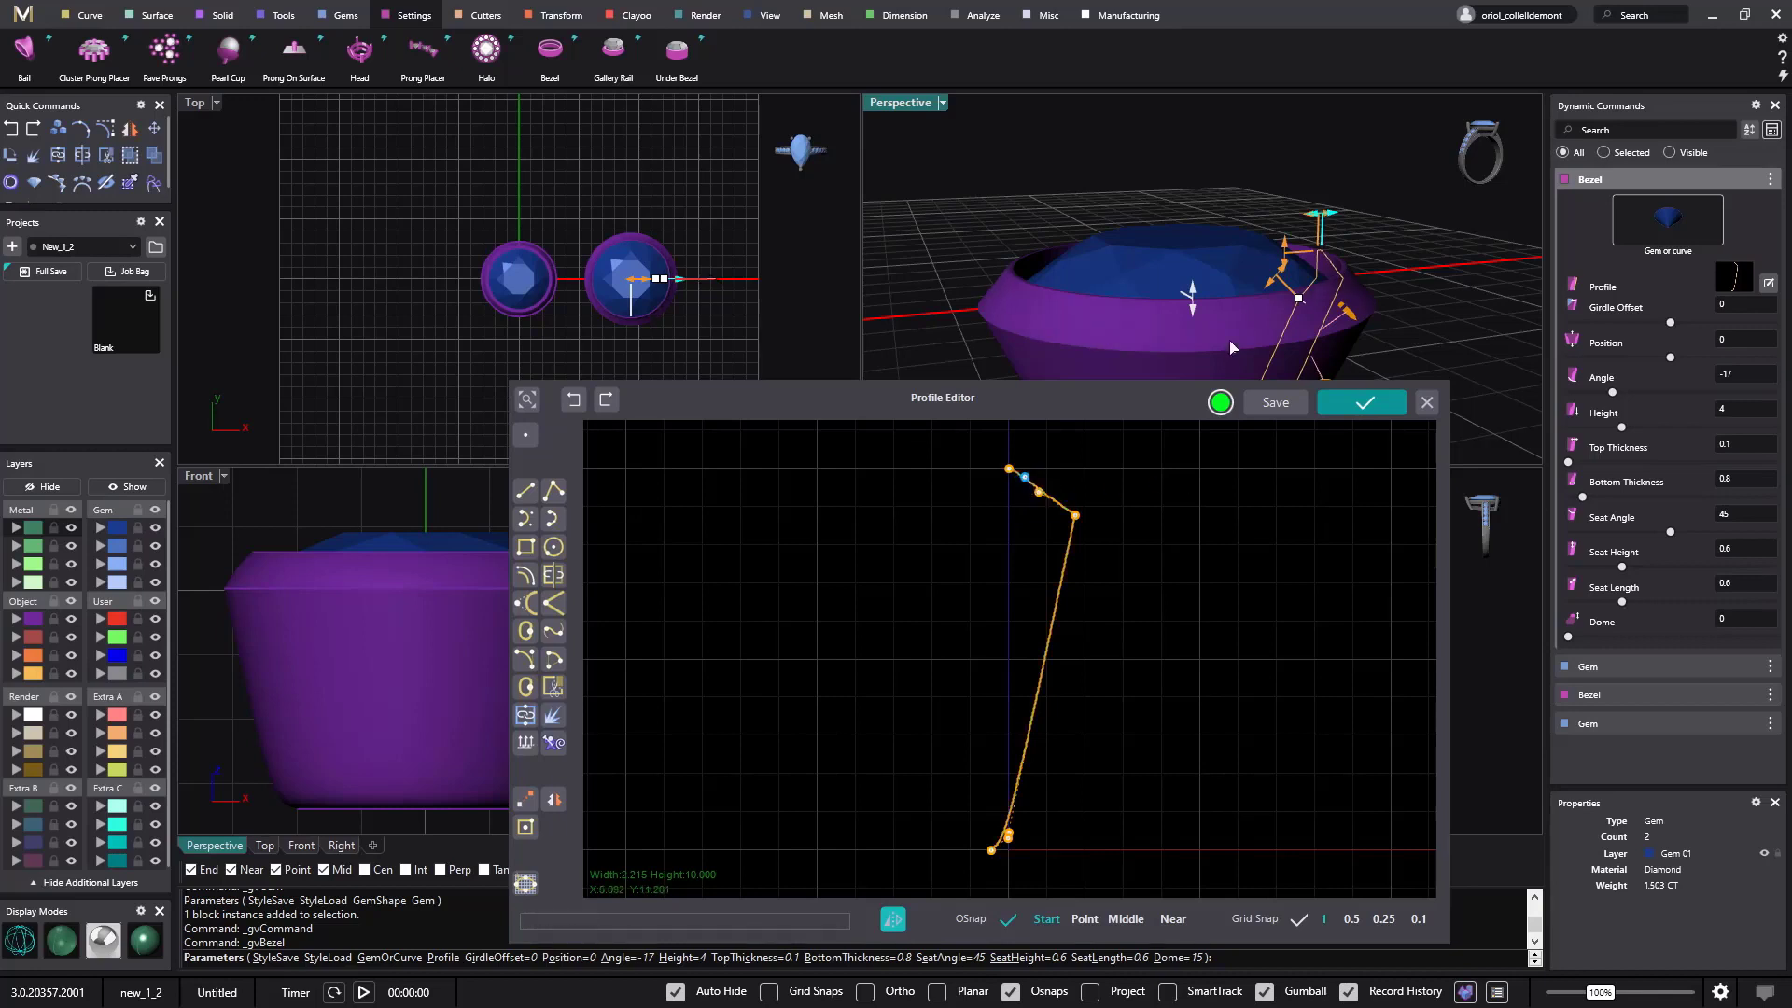
click(1362, 405)
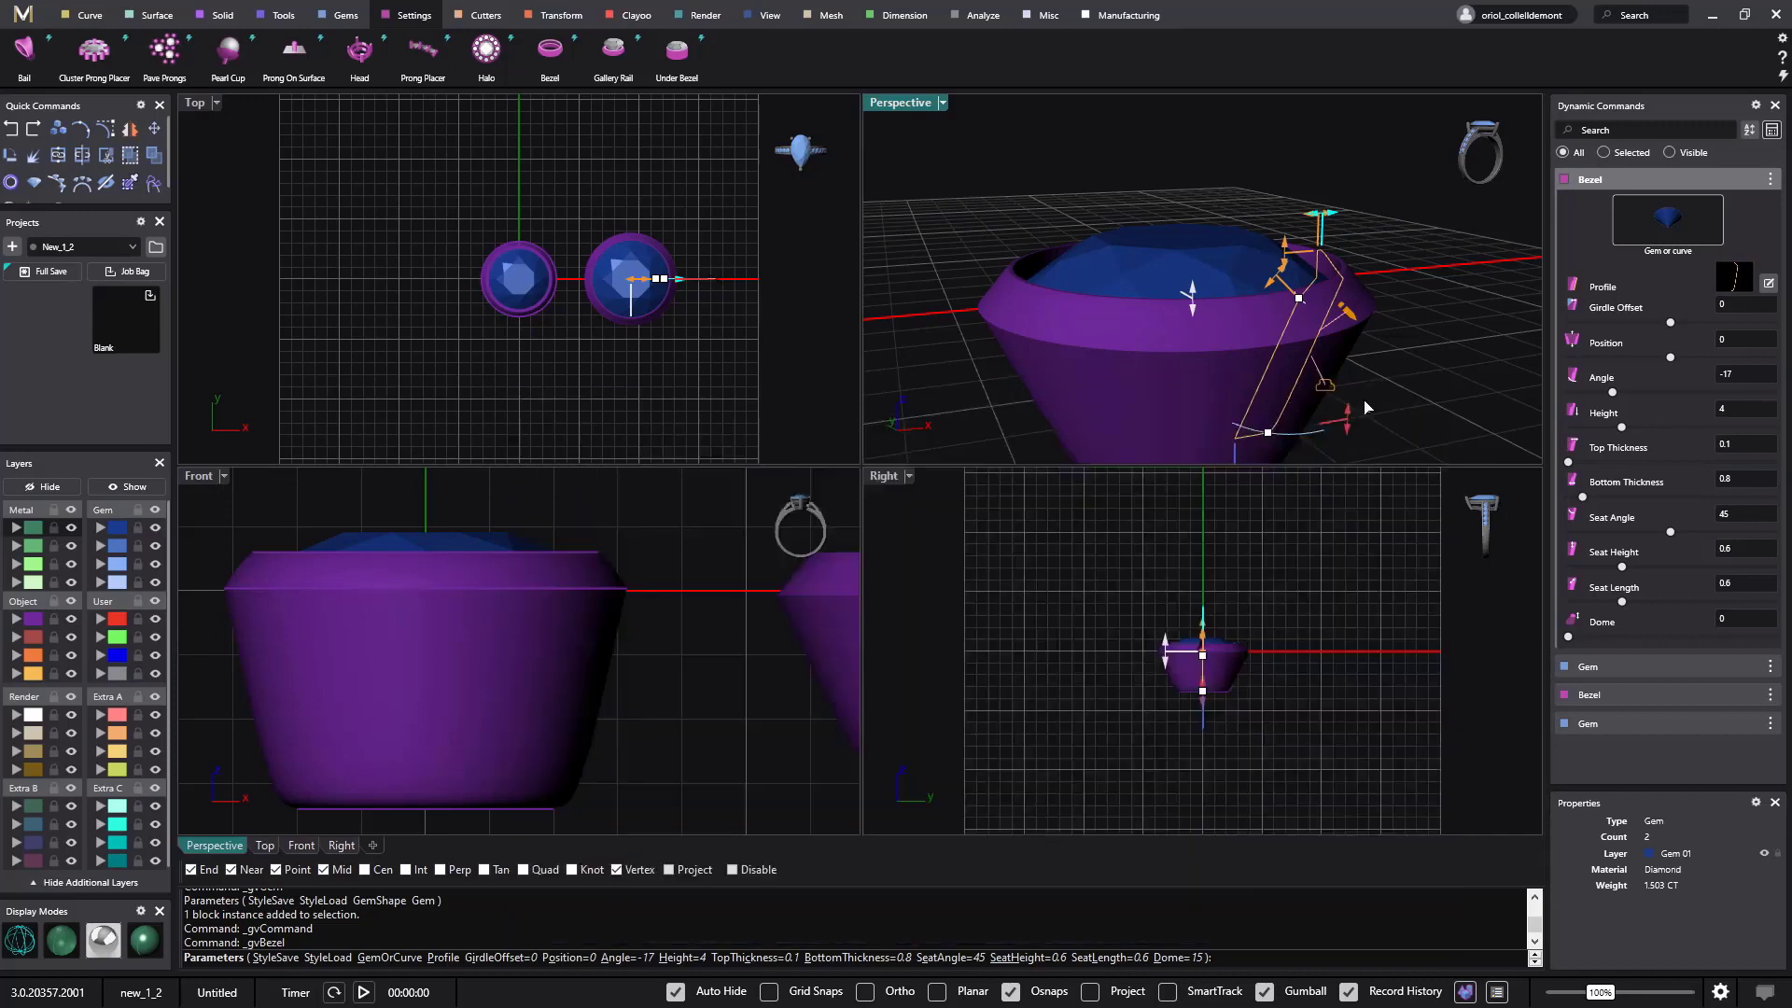
Step: Save the second bezel's settings as a style sheet named "filet" and finish the bezel
click(1770, 178)
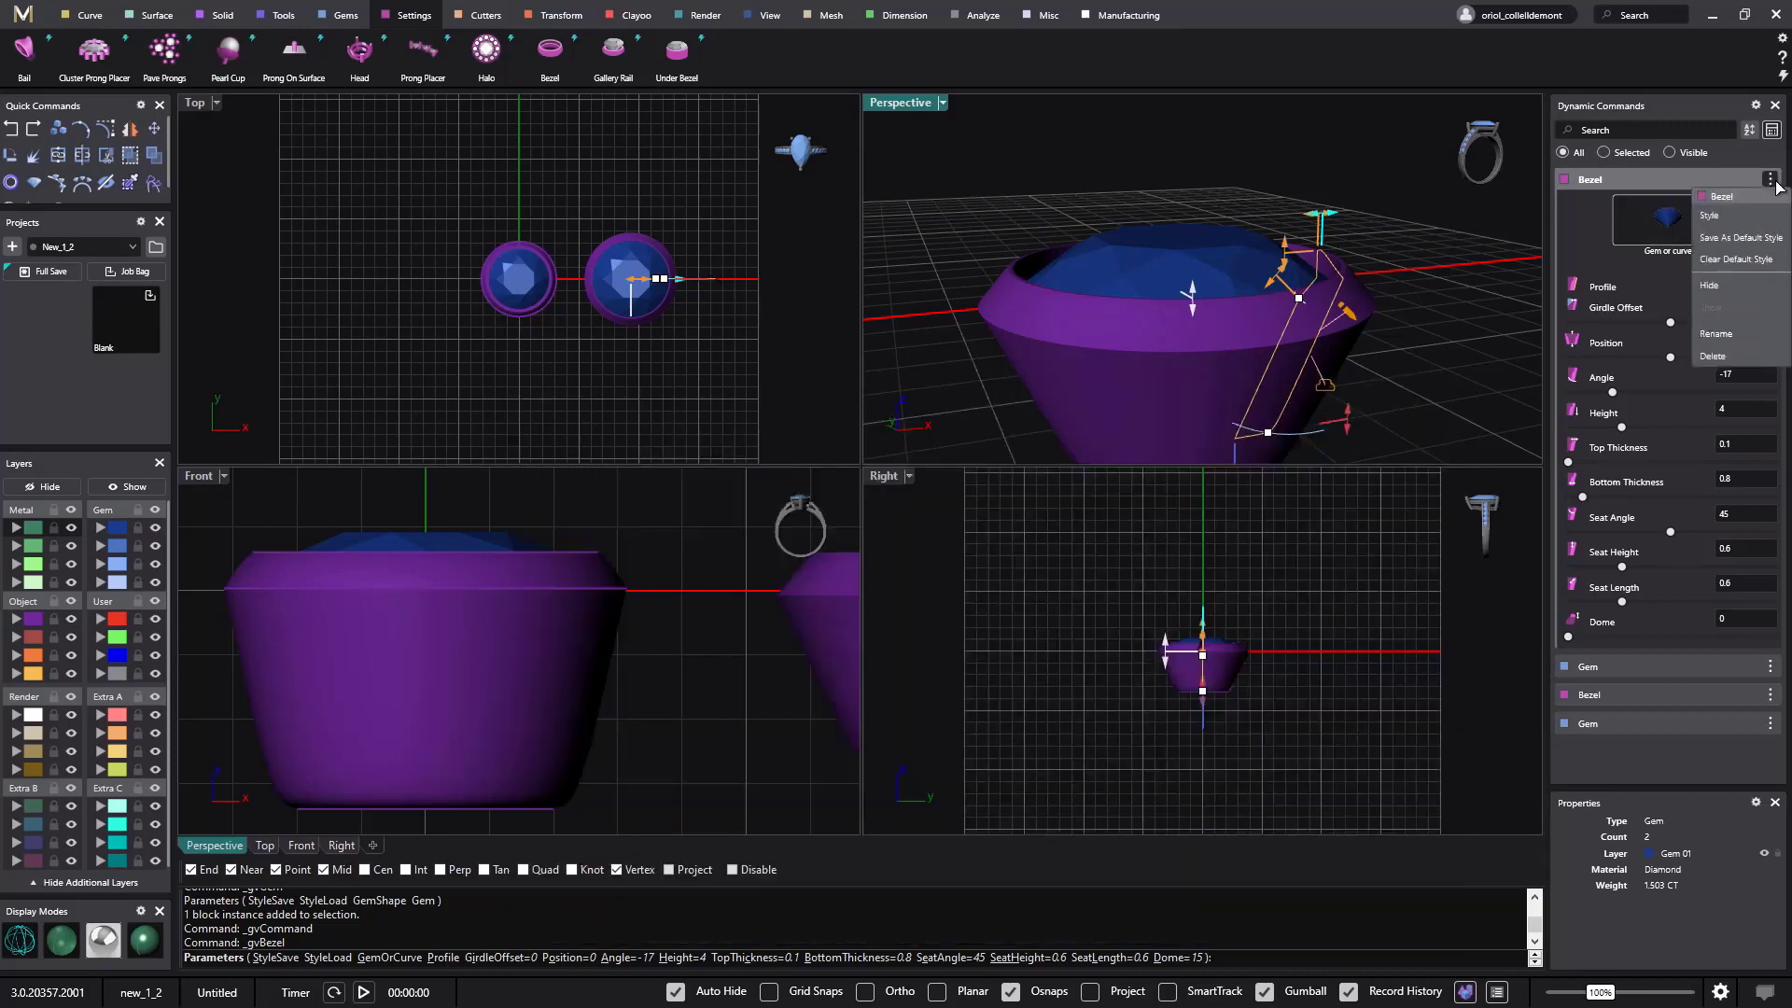
click(1740, 216)
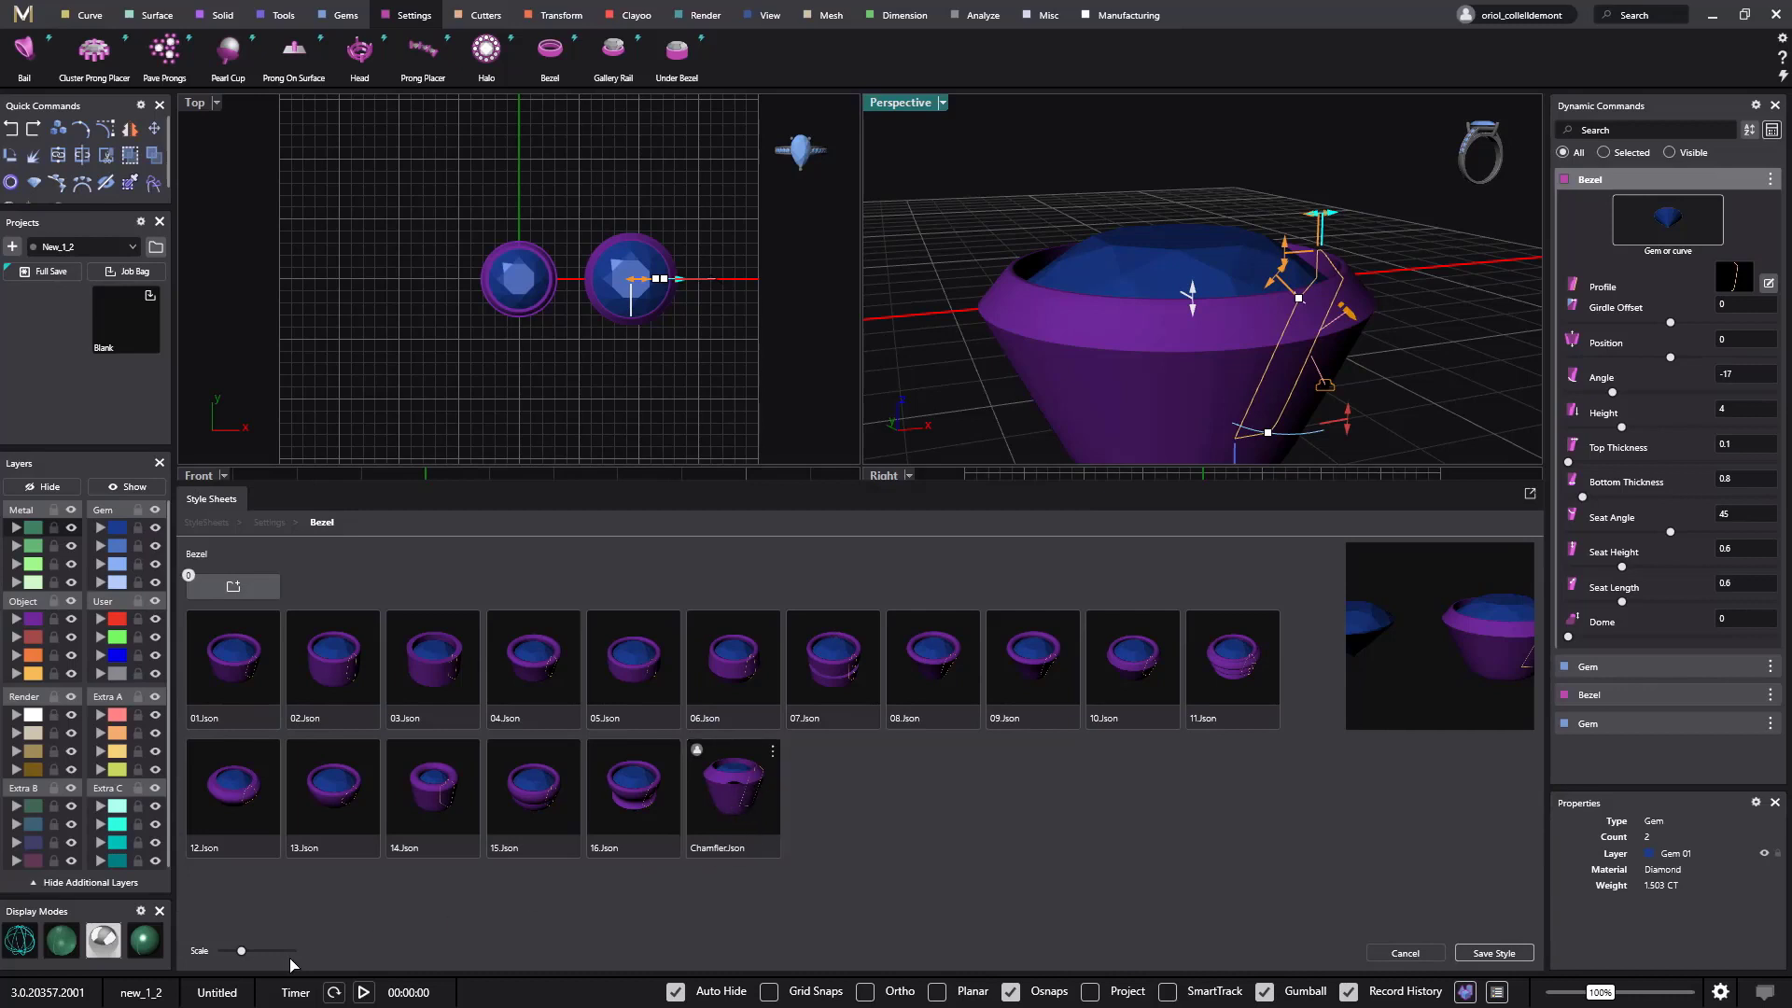
click(1478, 952)
text(filet)
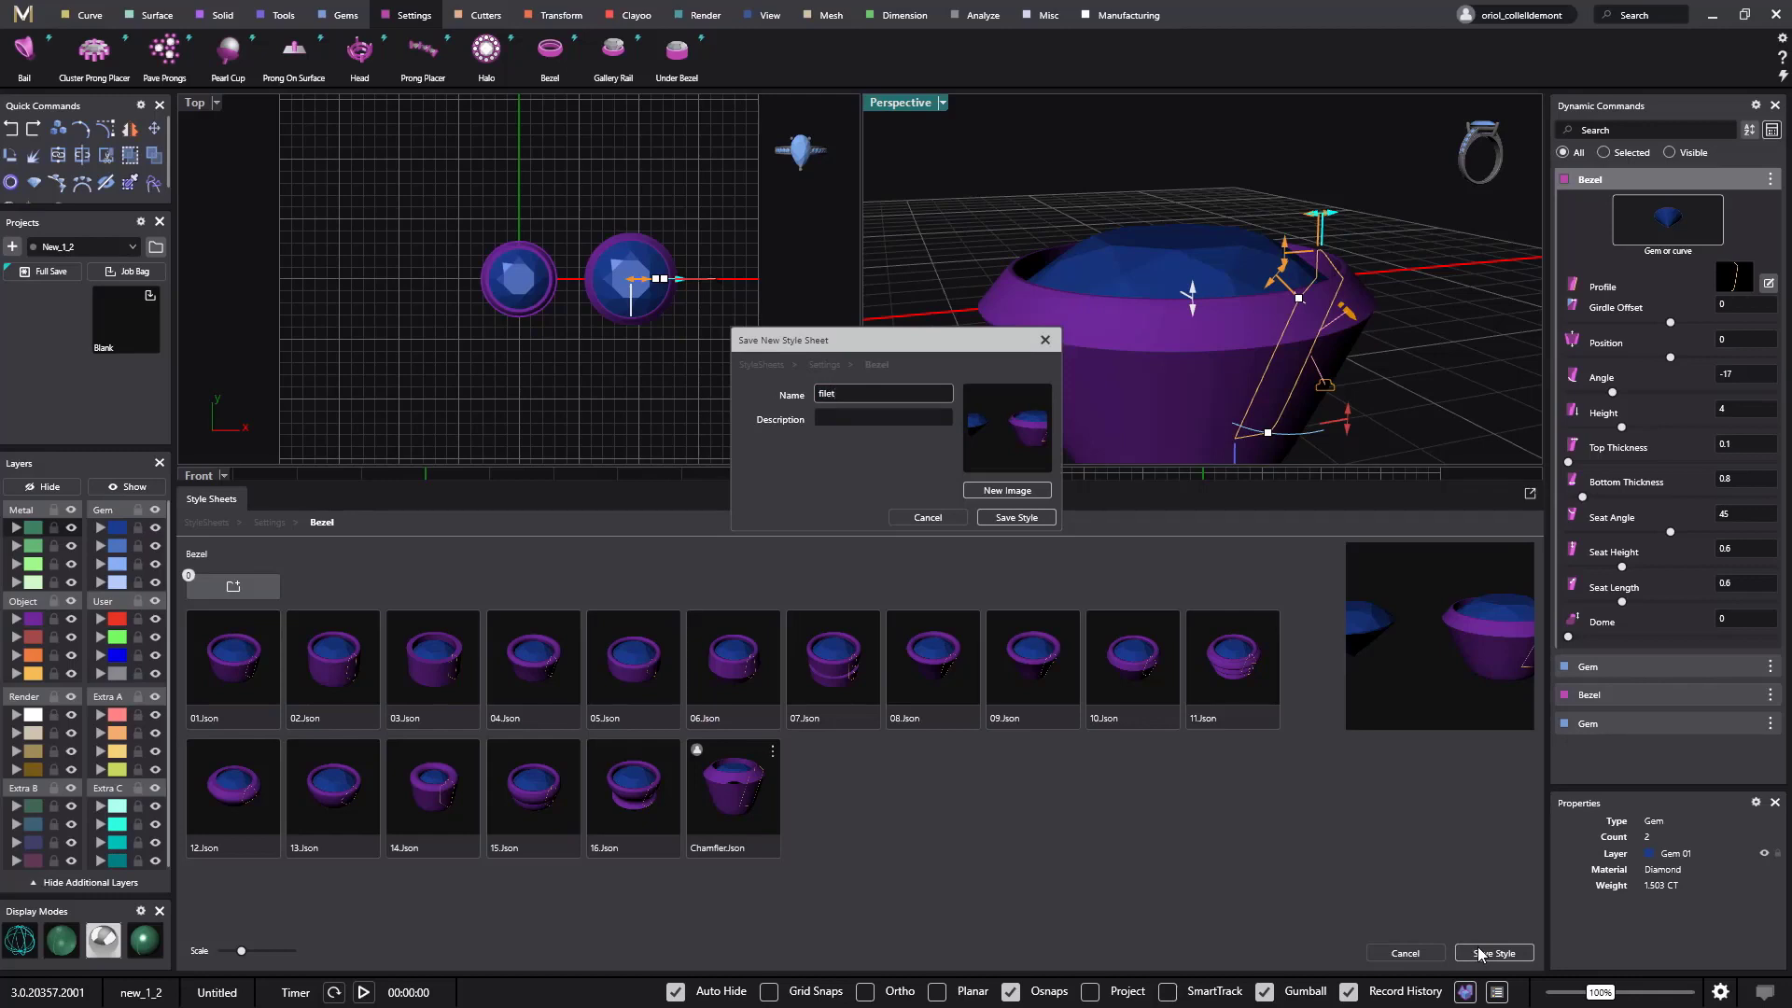
key(Tab)
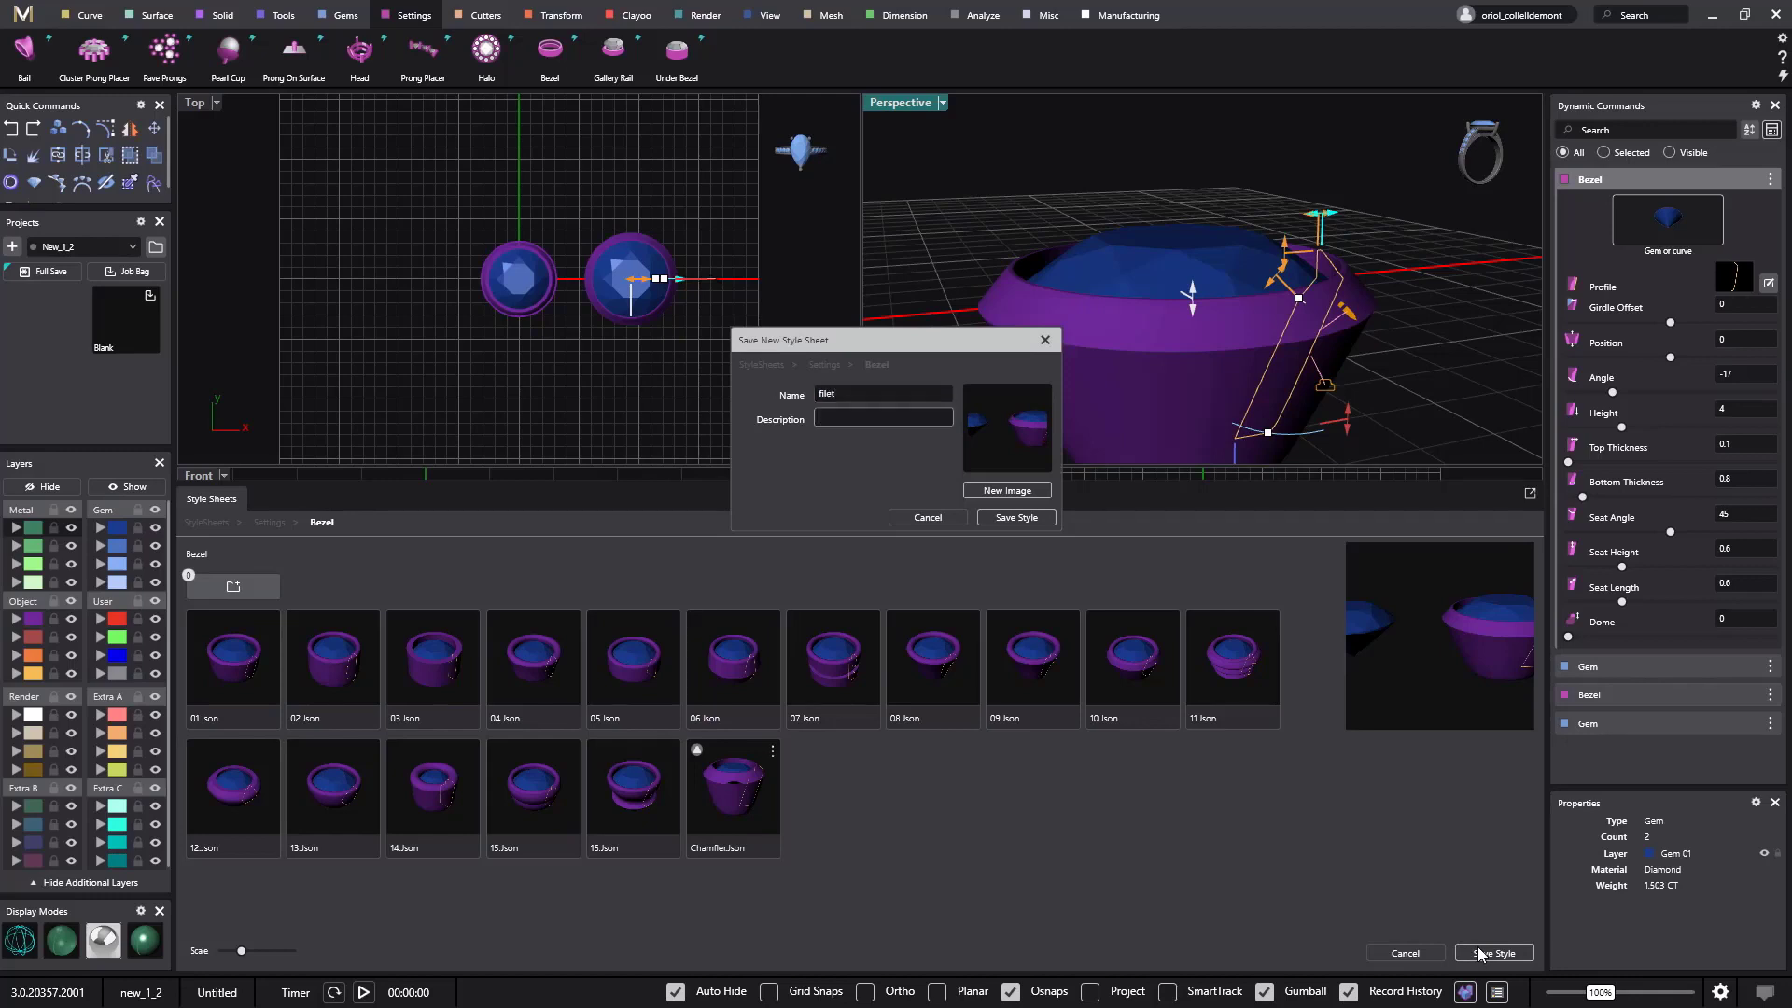
click(1017, 517)
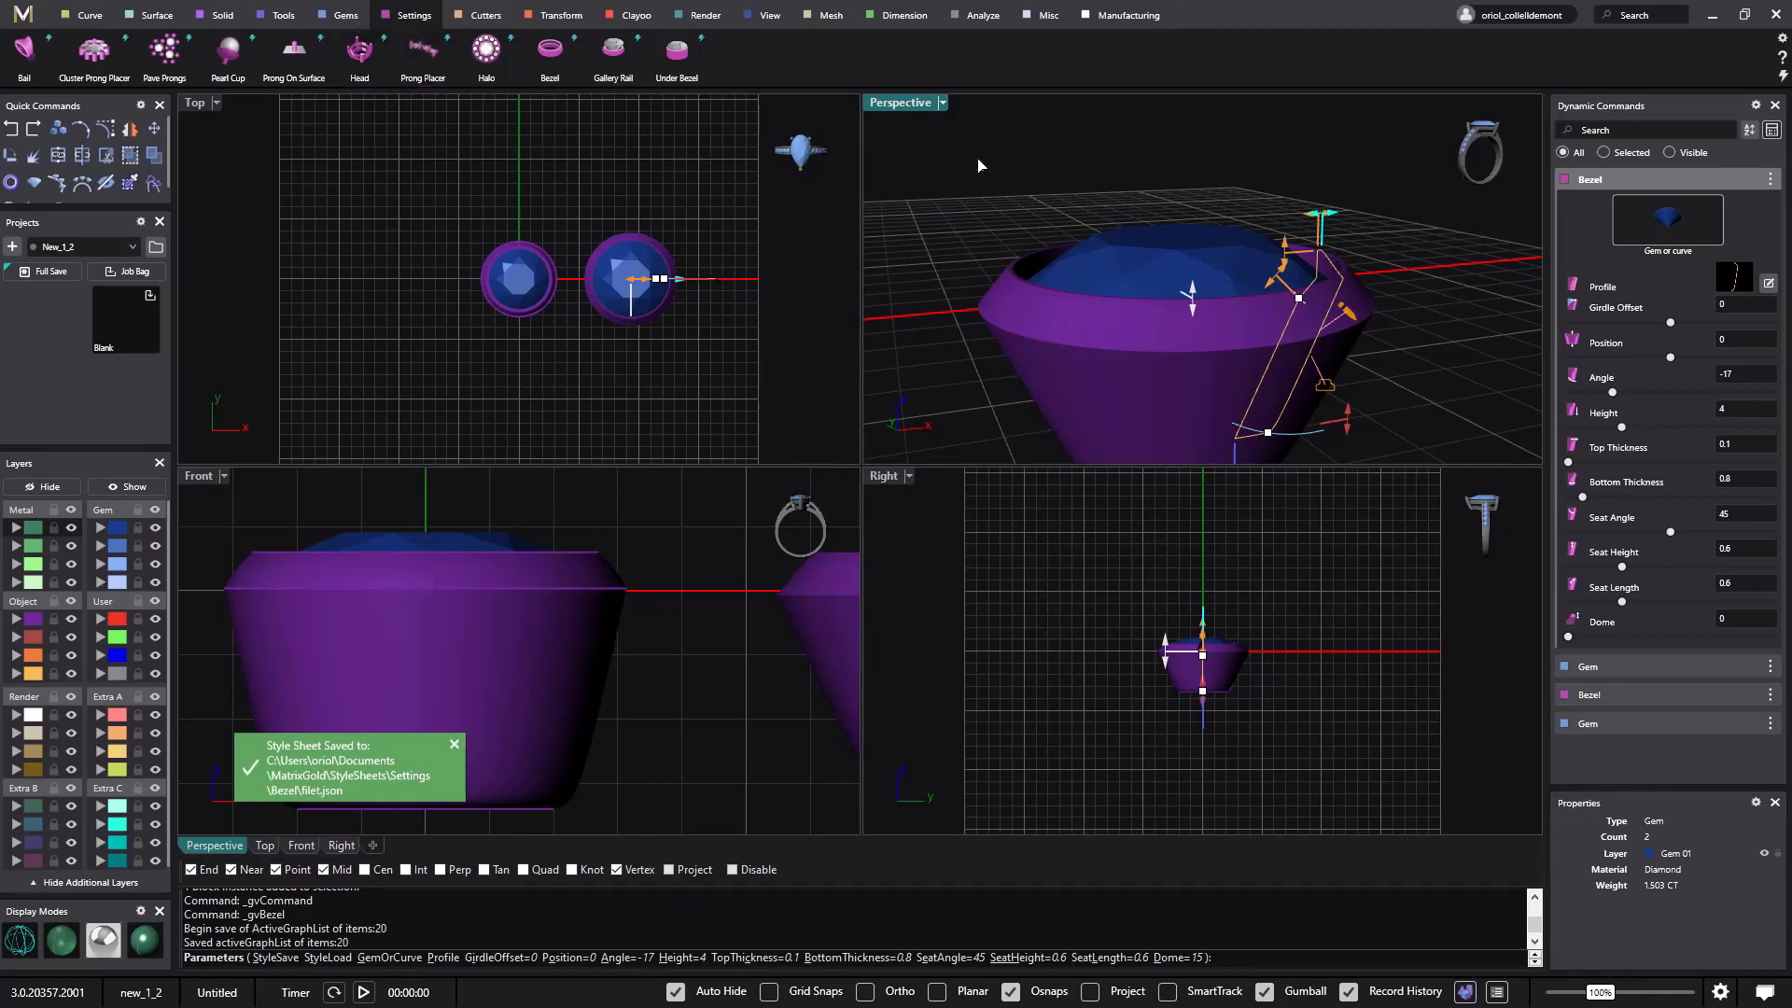
key(Return)
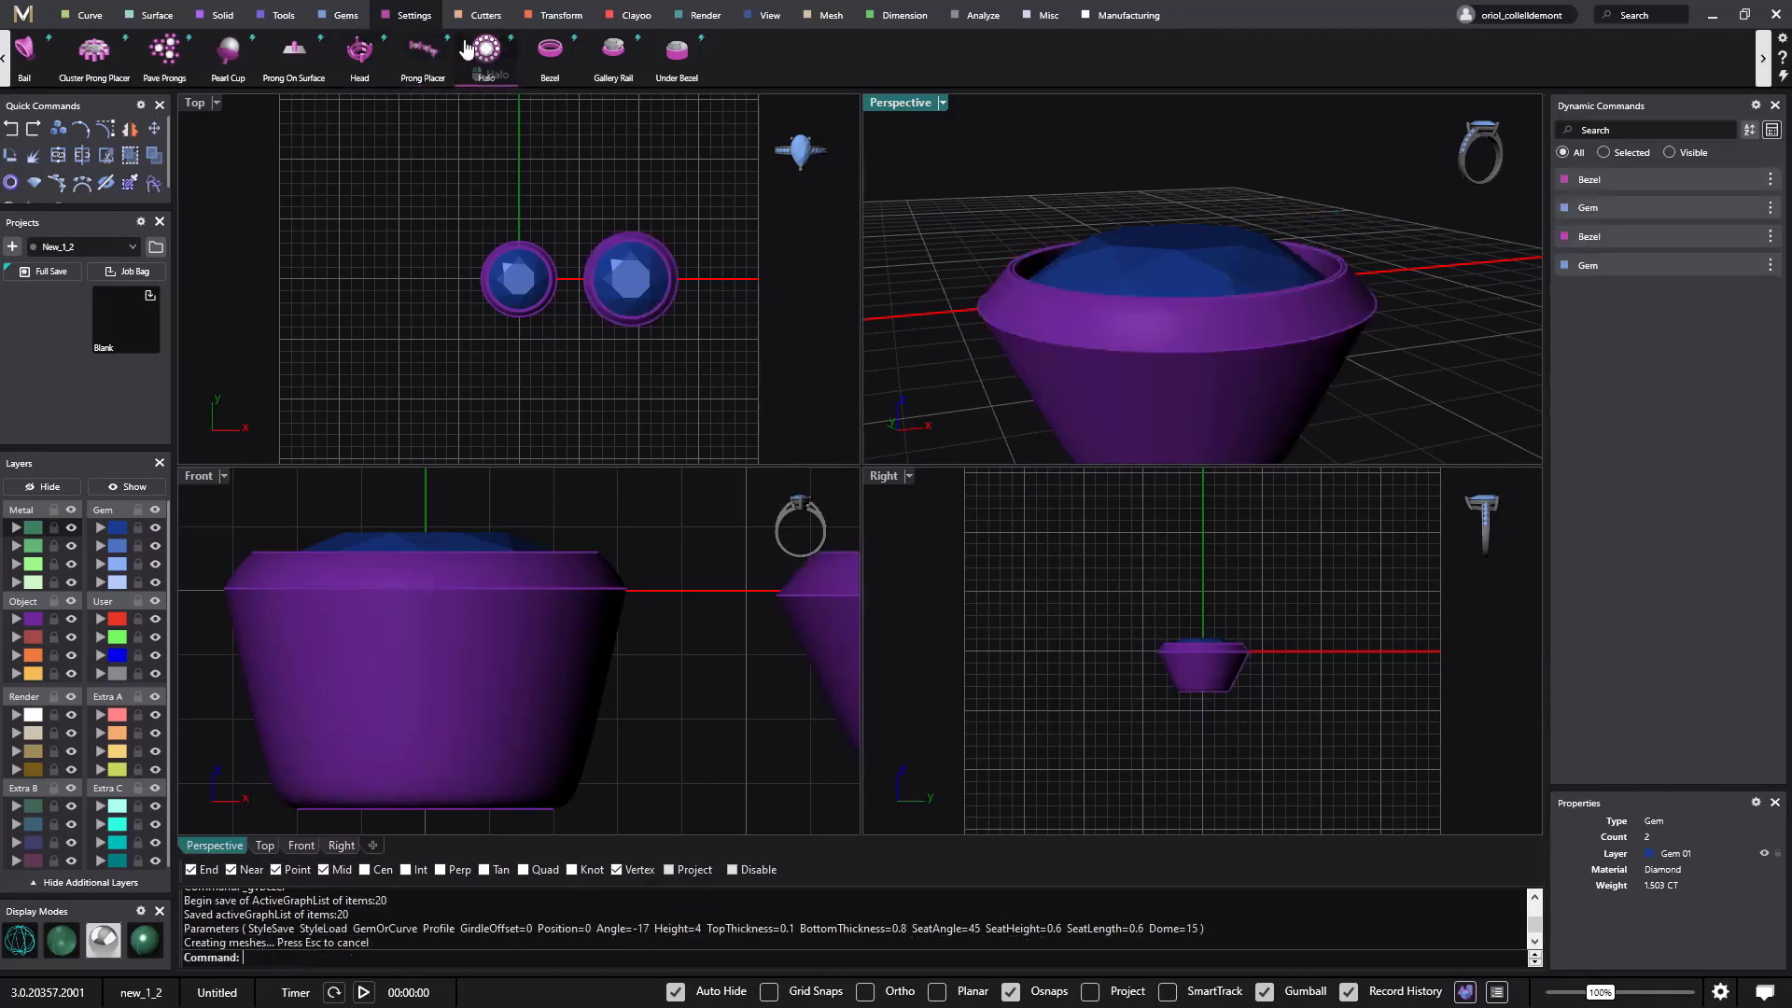
Step: Add a third round diamond on the free side of the first bezel and shrink it to less than half its default diameter
click(341, 16)
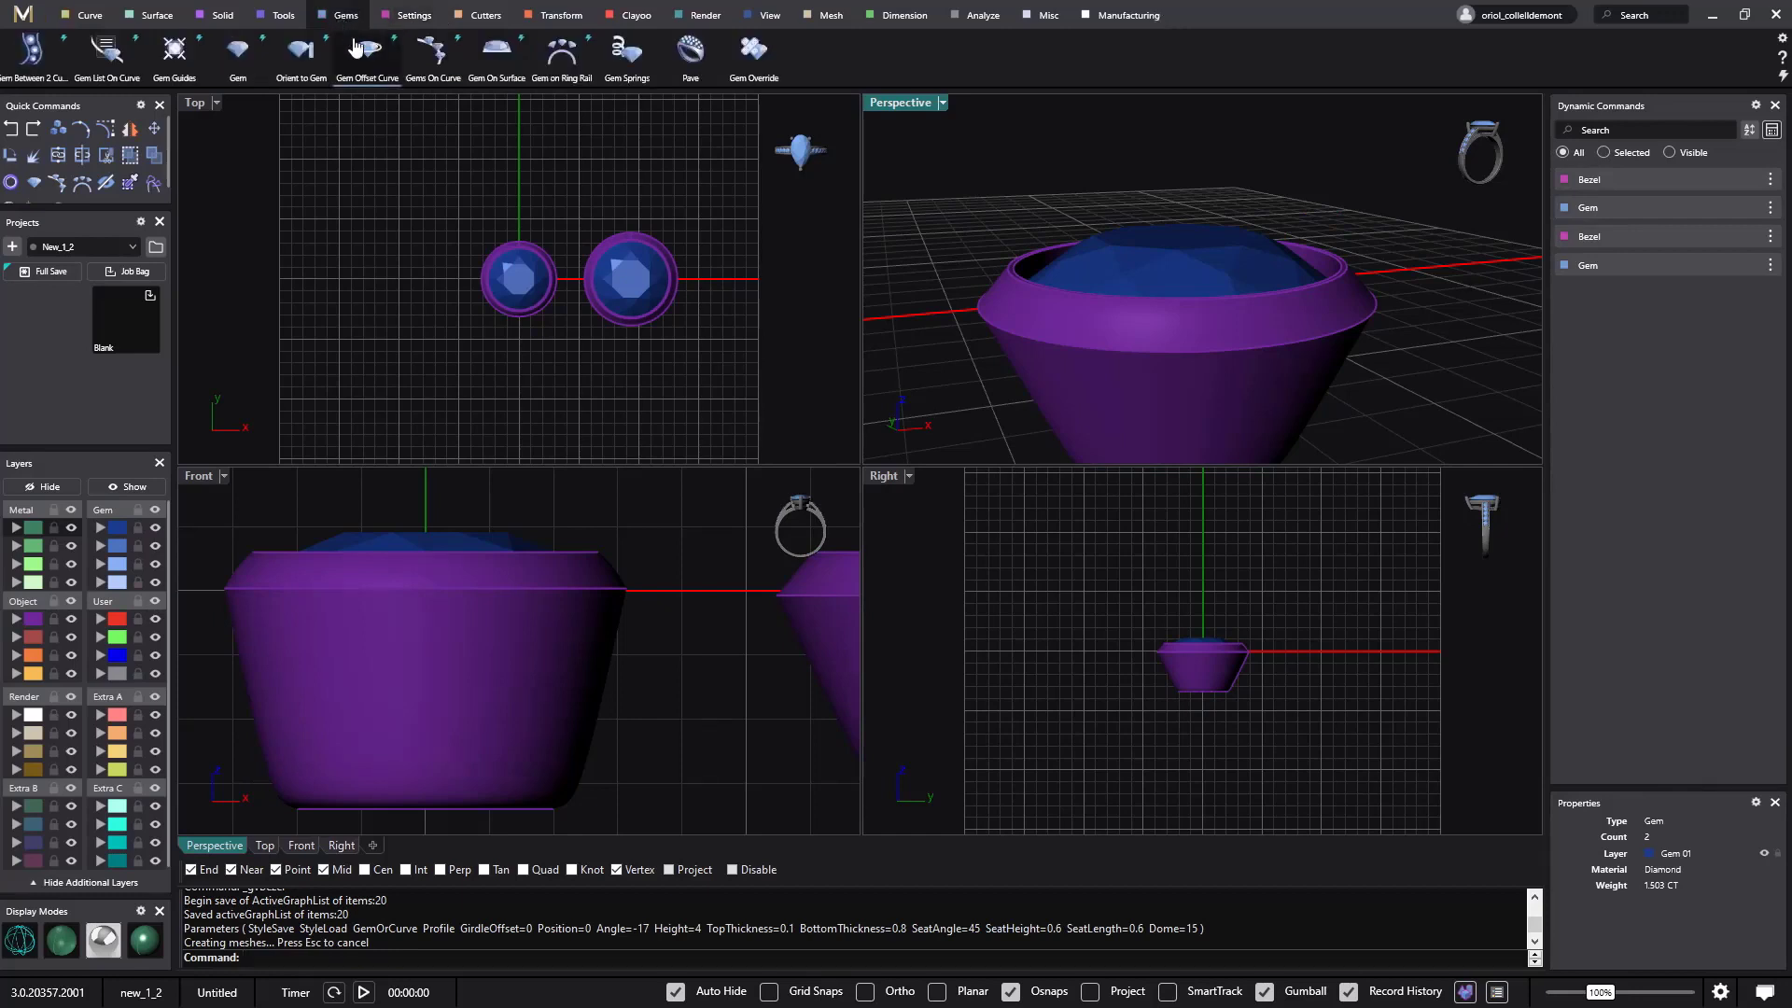
click(239, 58)
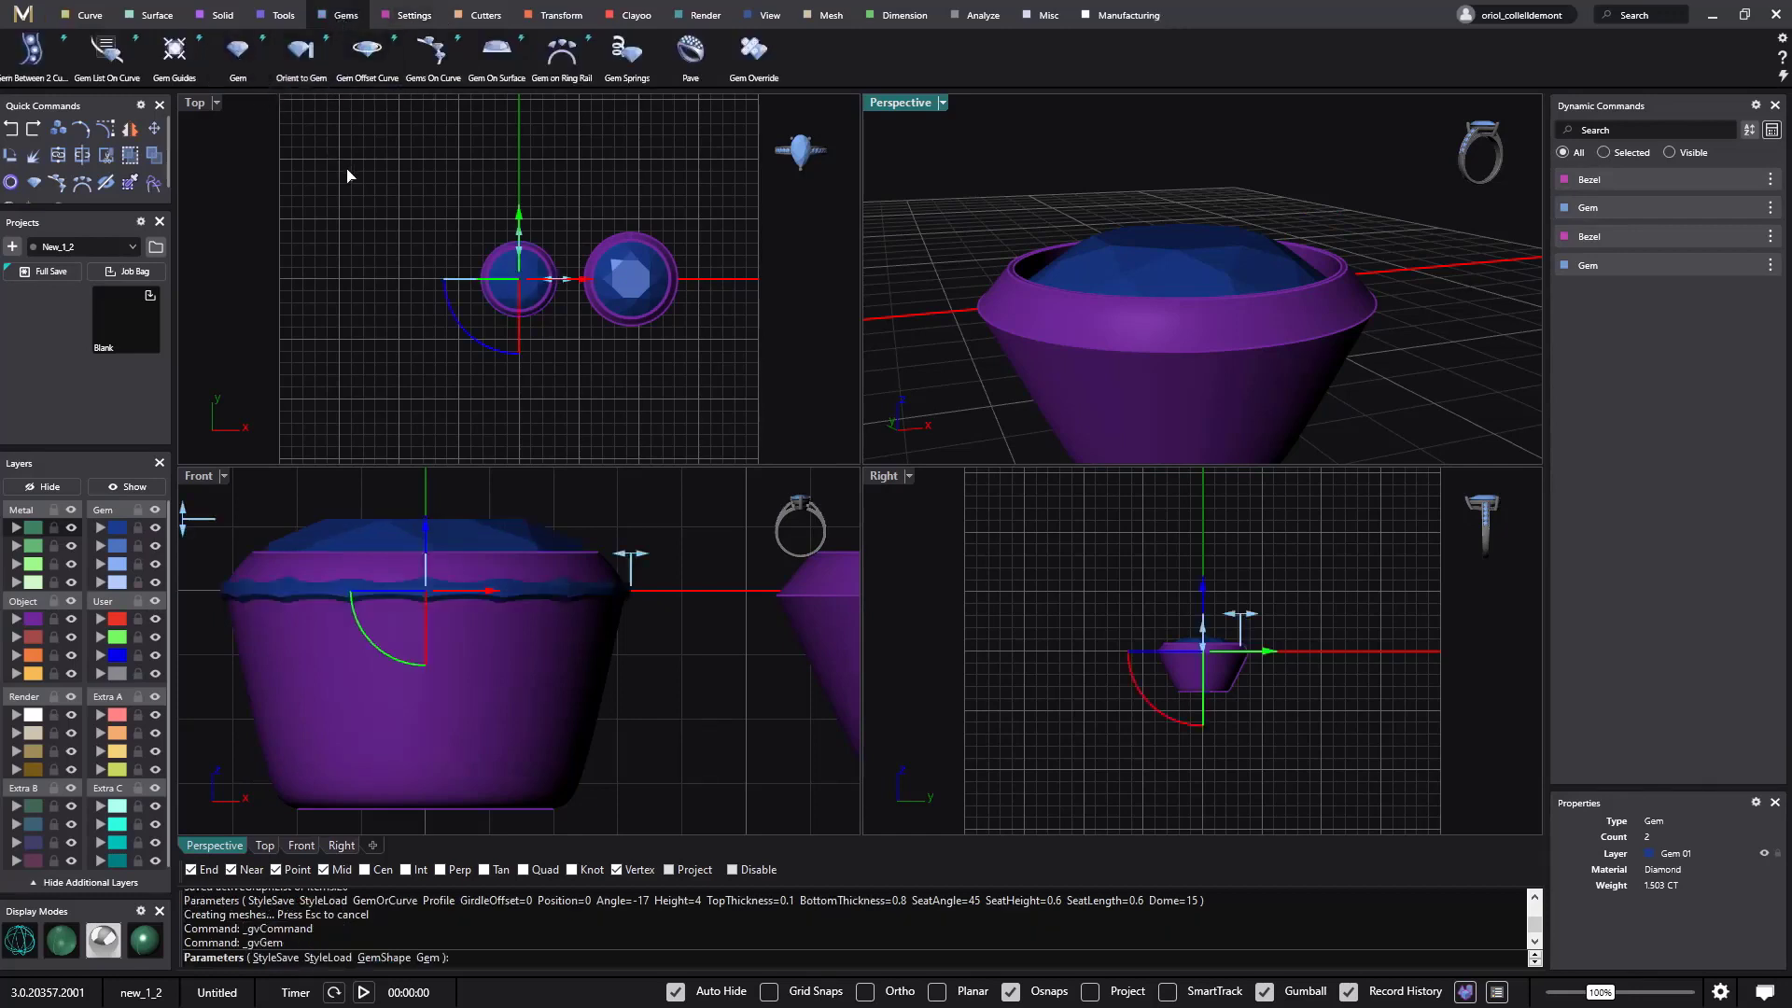
drag(582, 280, 445, 282)
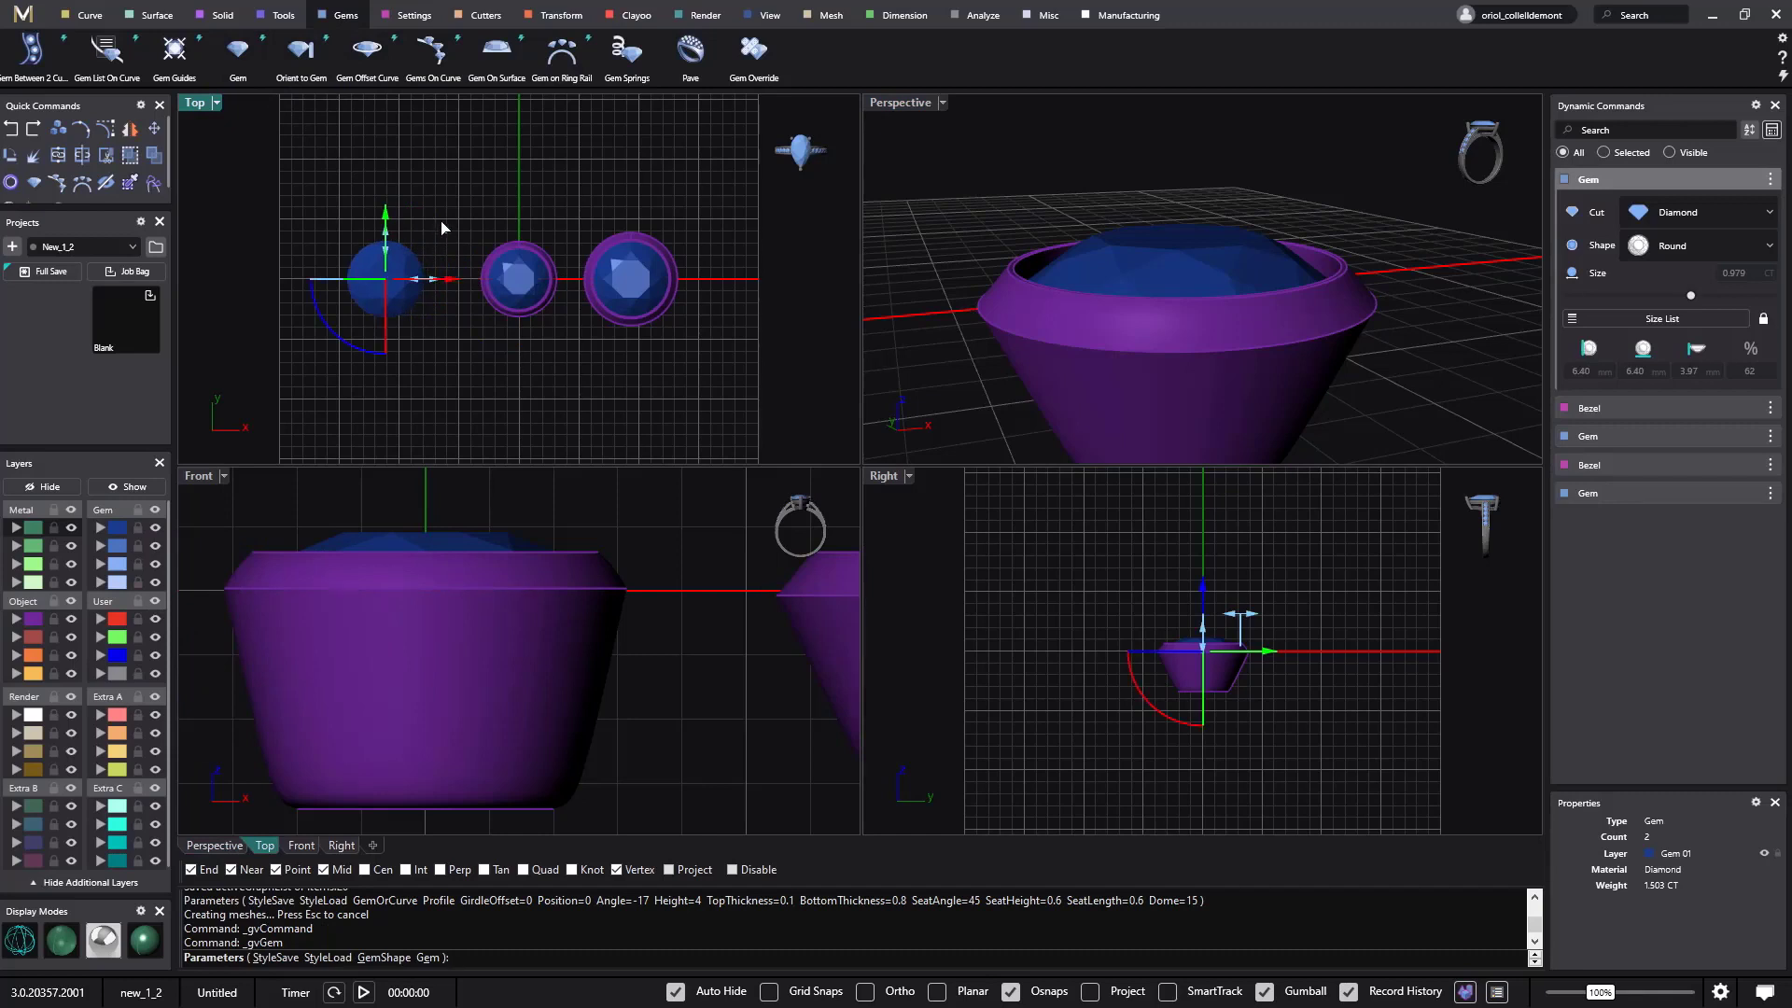
scroll(426, 271, up, 1)
scroll(425, 284, up, 1)
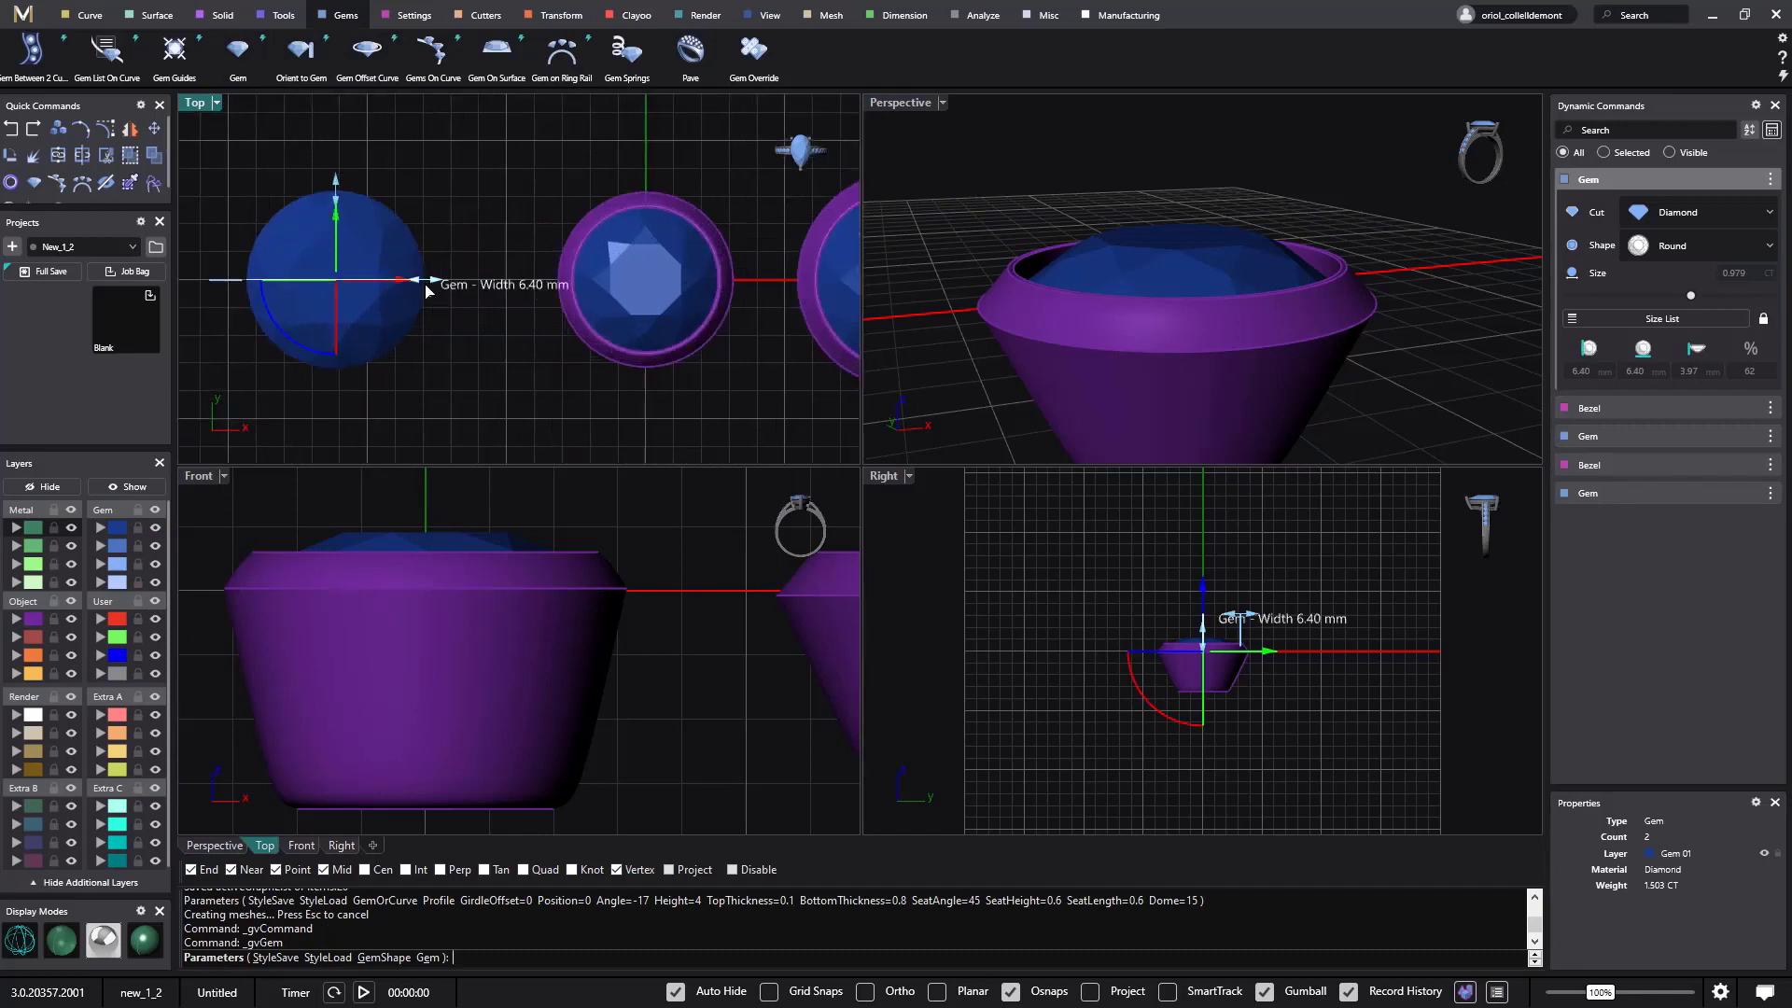
drag(388, 282, 369, 282)
right_click(513, 305)
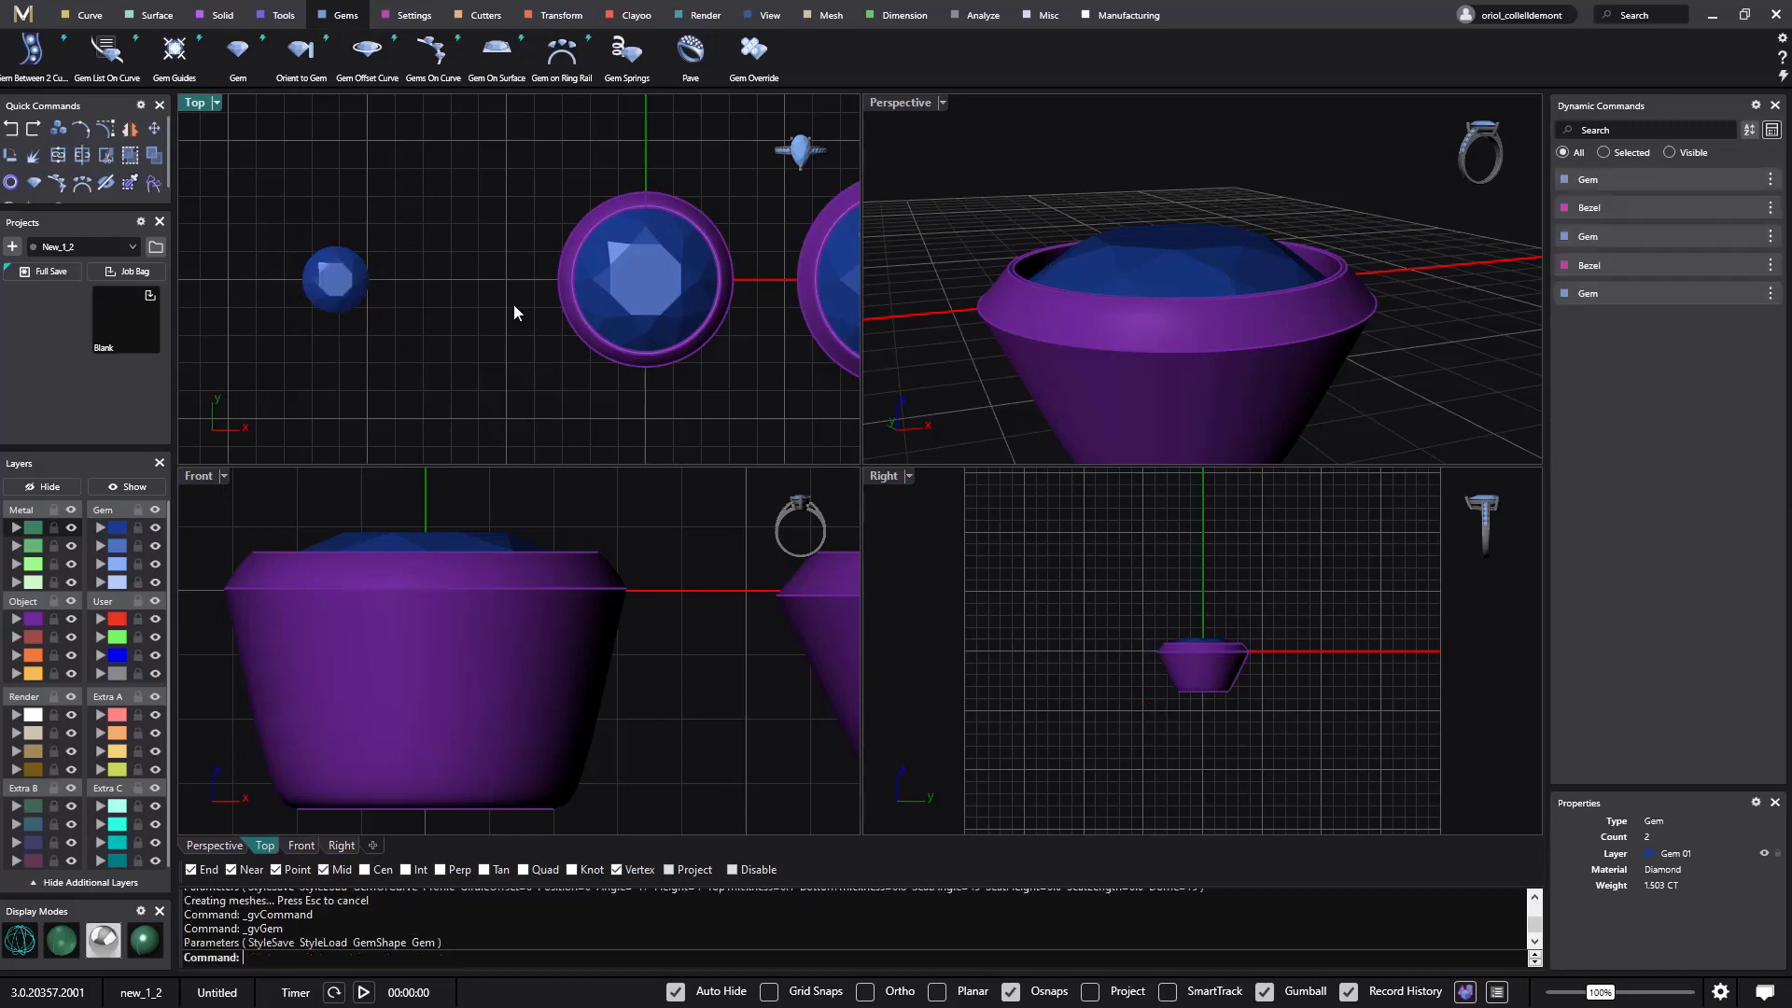
Step: Create a bezel around the small third diamond
right_drag(513, 305, 556, 303)
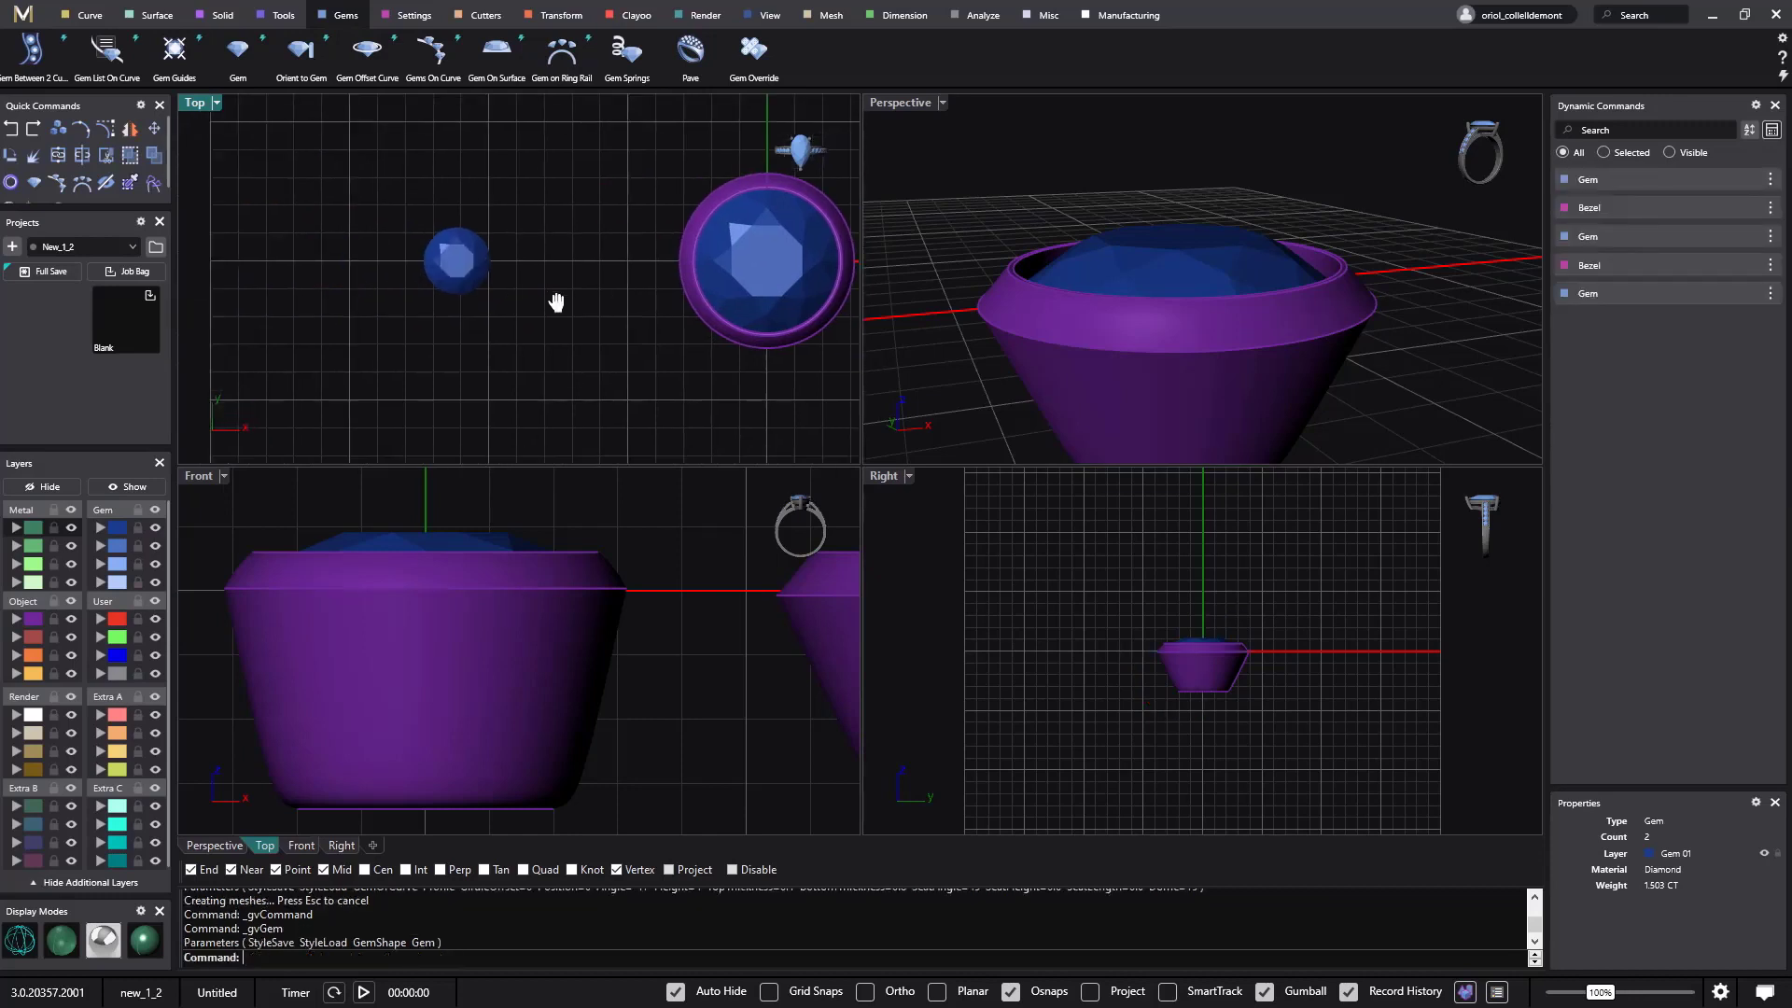
click(408, 17)
click(550, 63)
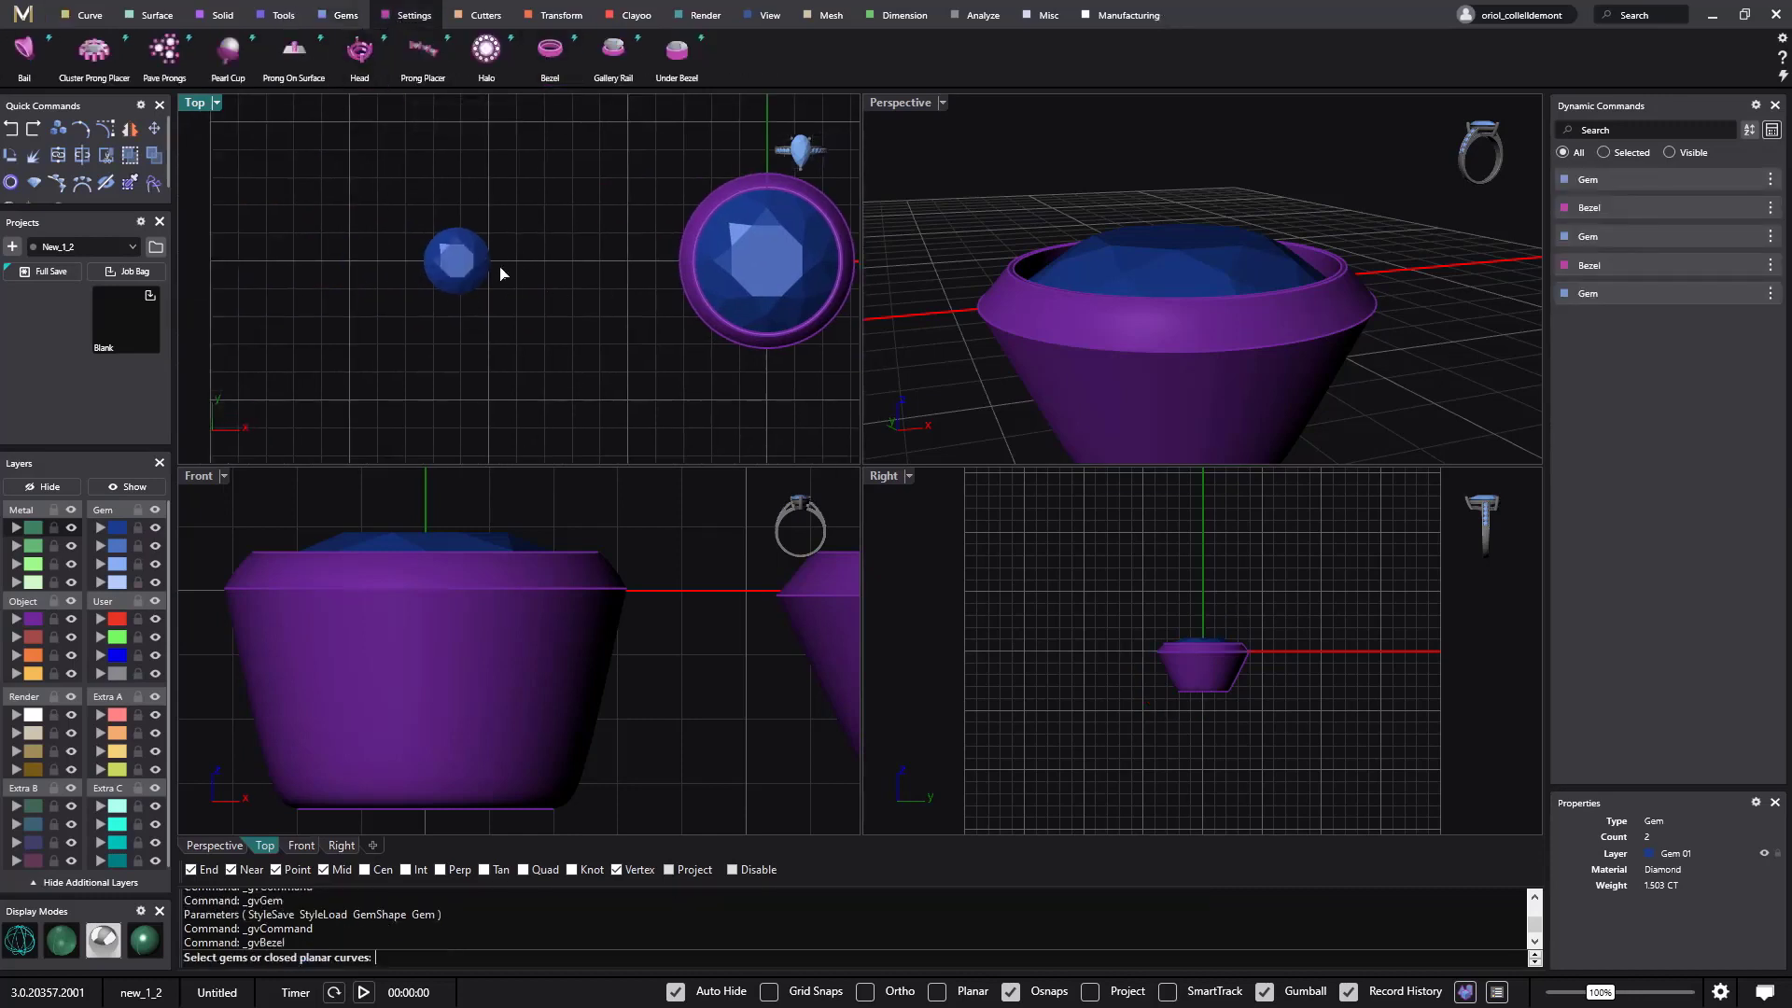
click(469, 266)
right_click(537, 336)
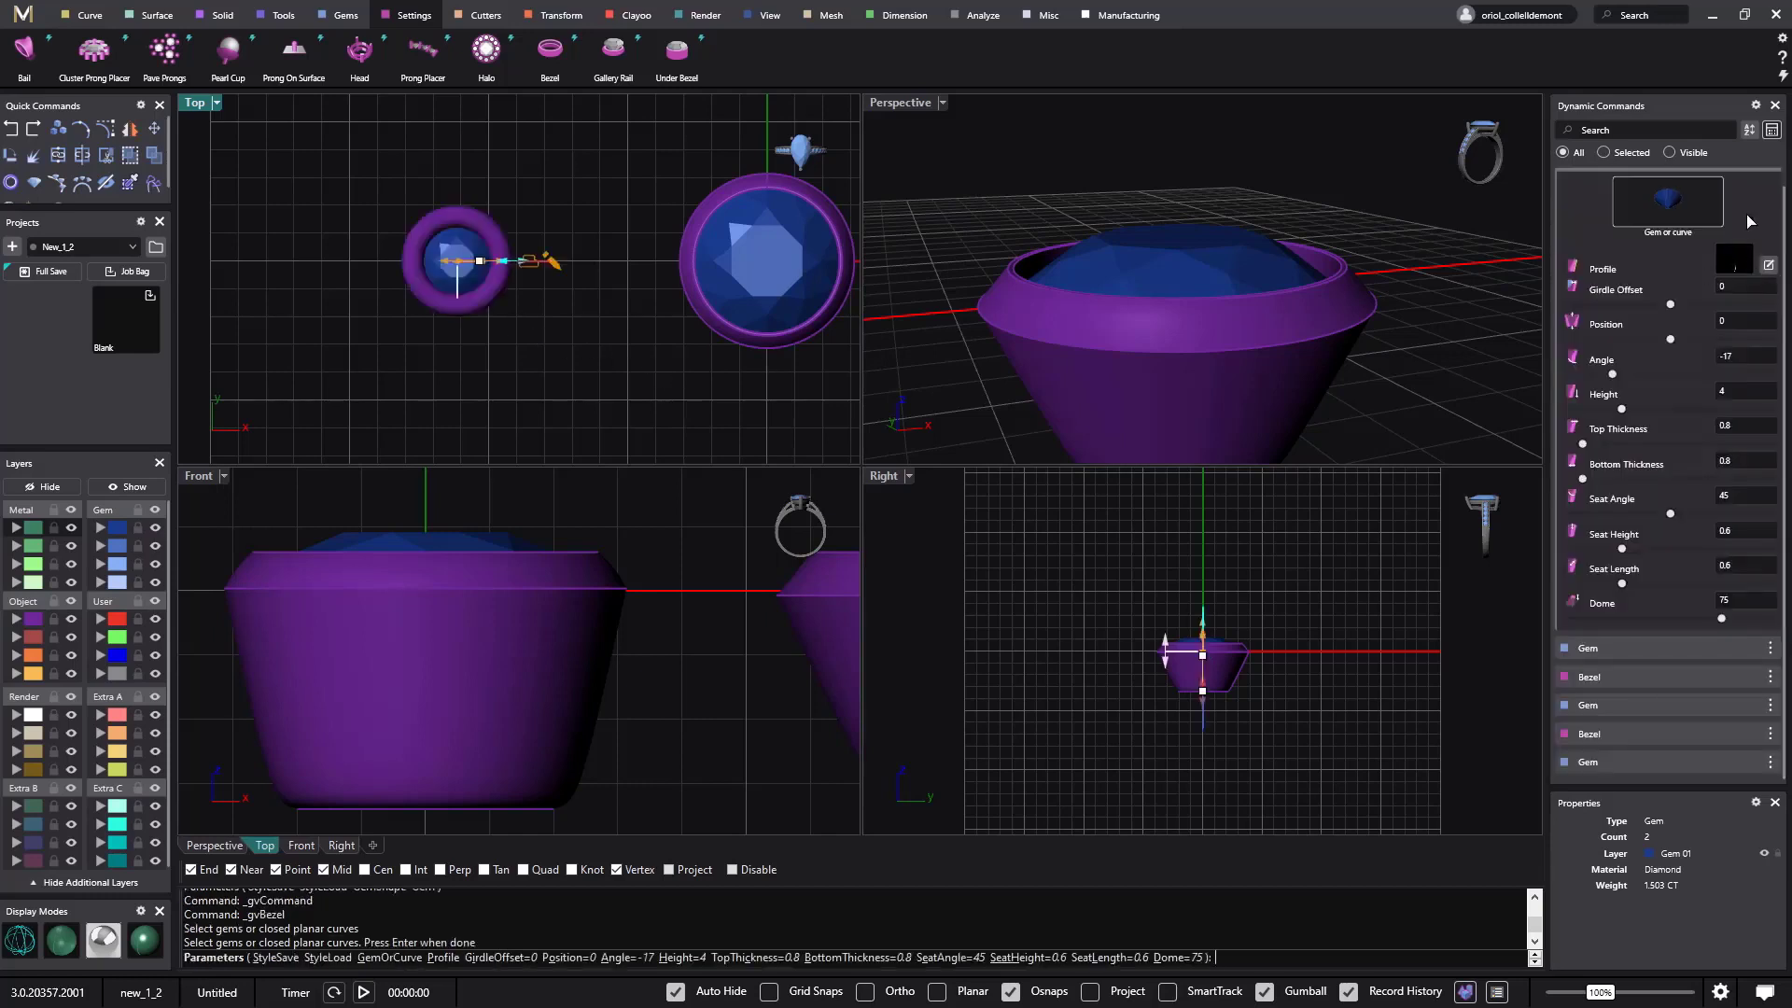
Step: Load the saved "filet" style sheet onto the small diamond's bezel
click(1769, 179)
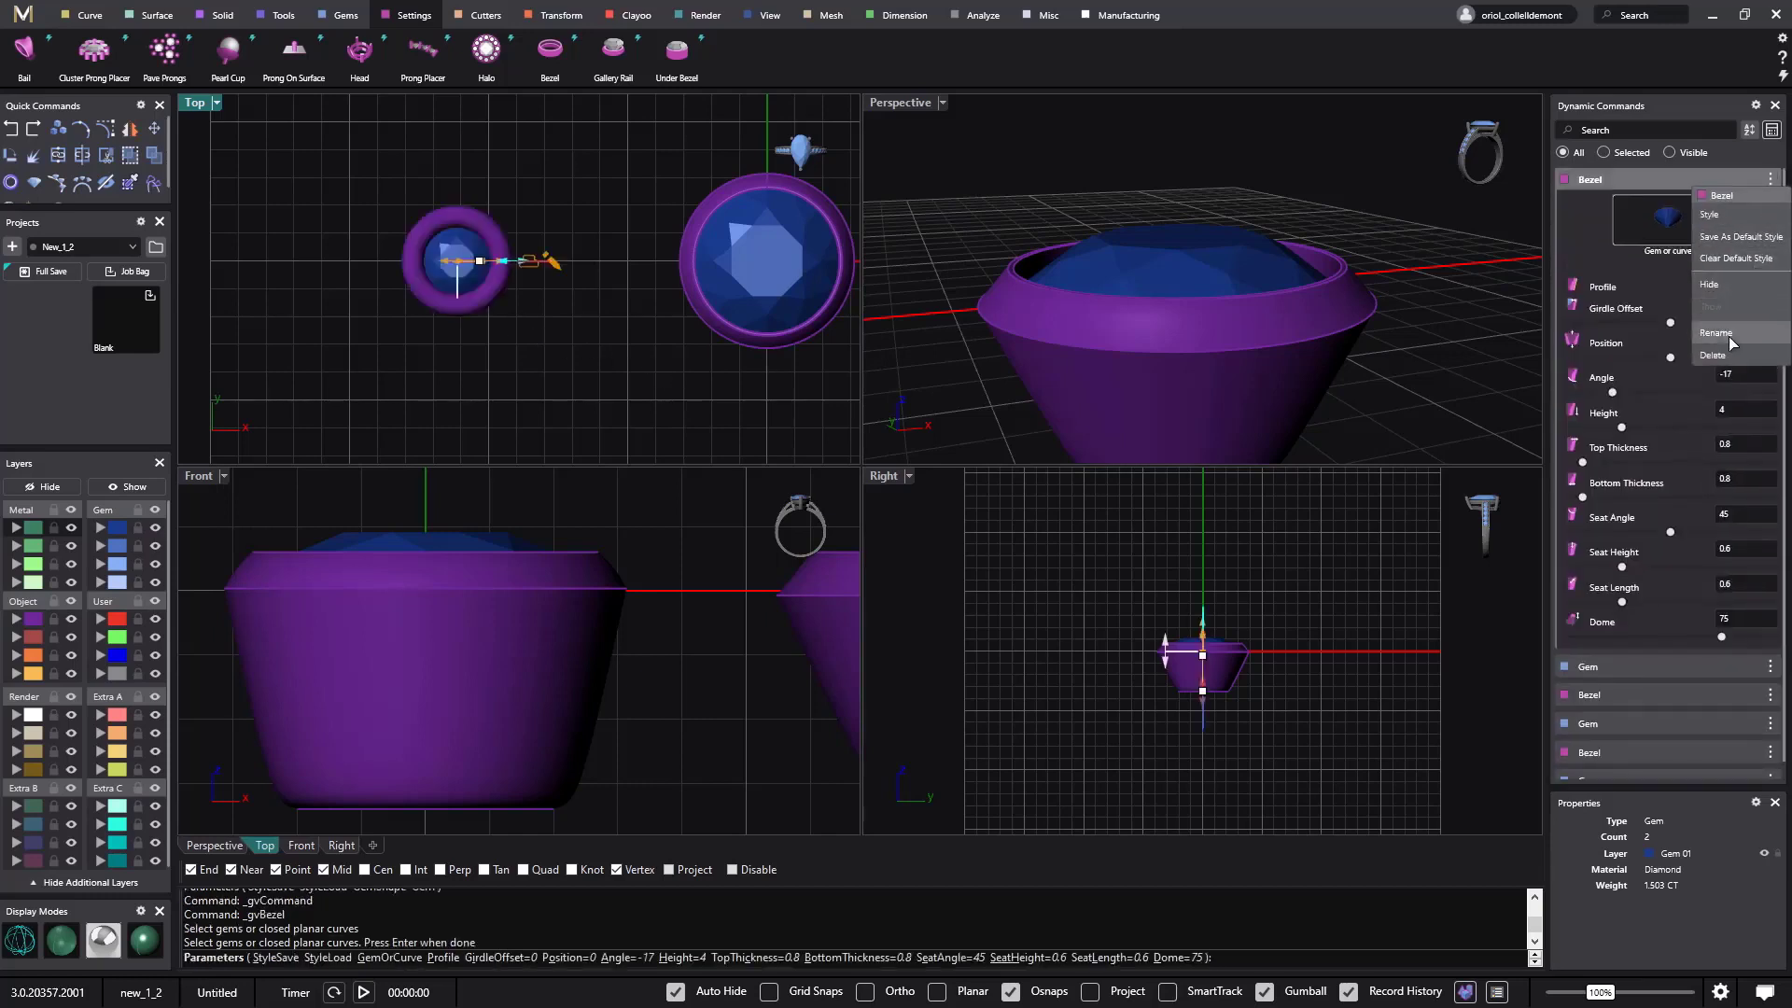
click(1729, 217)
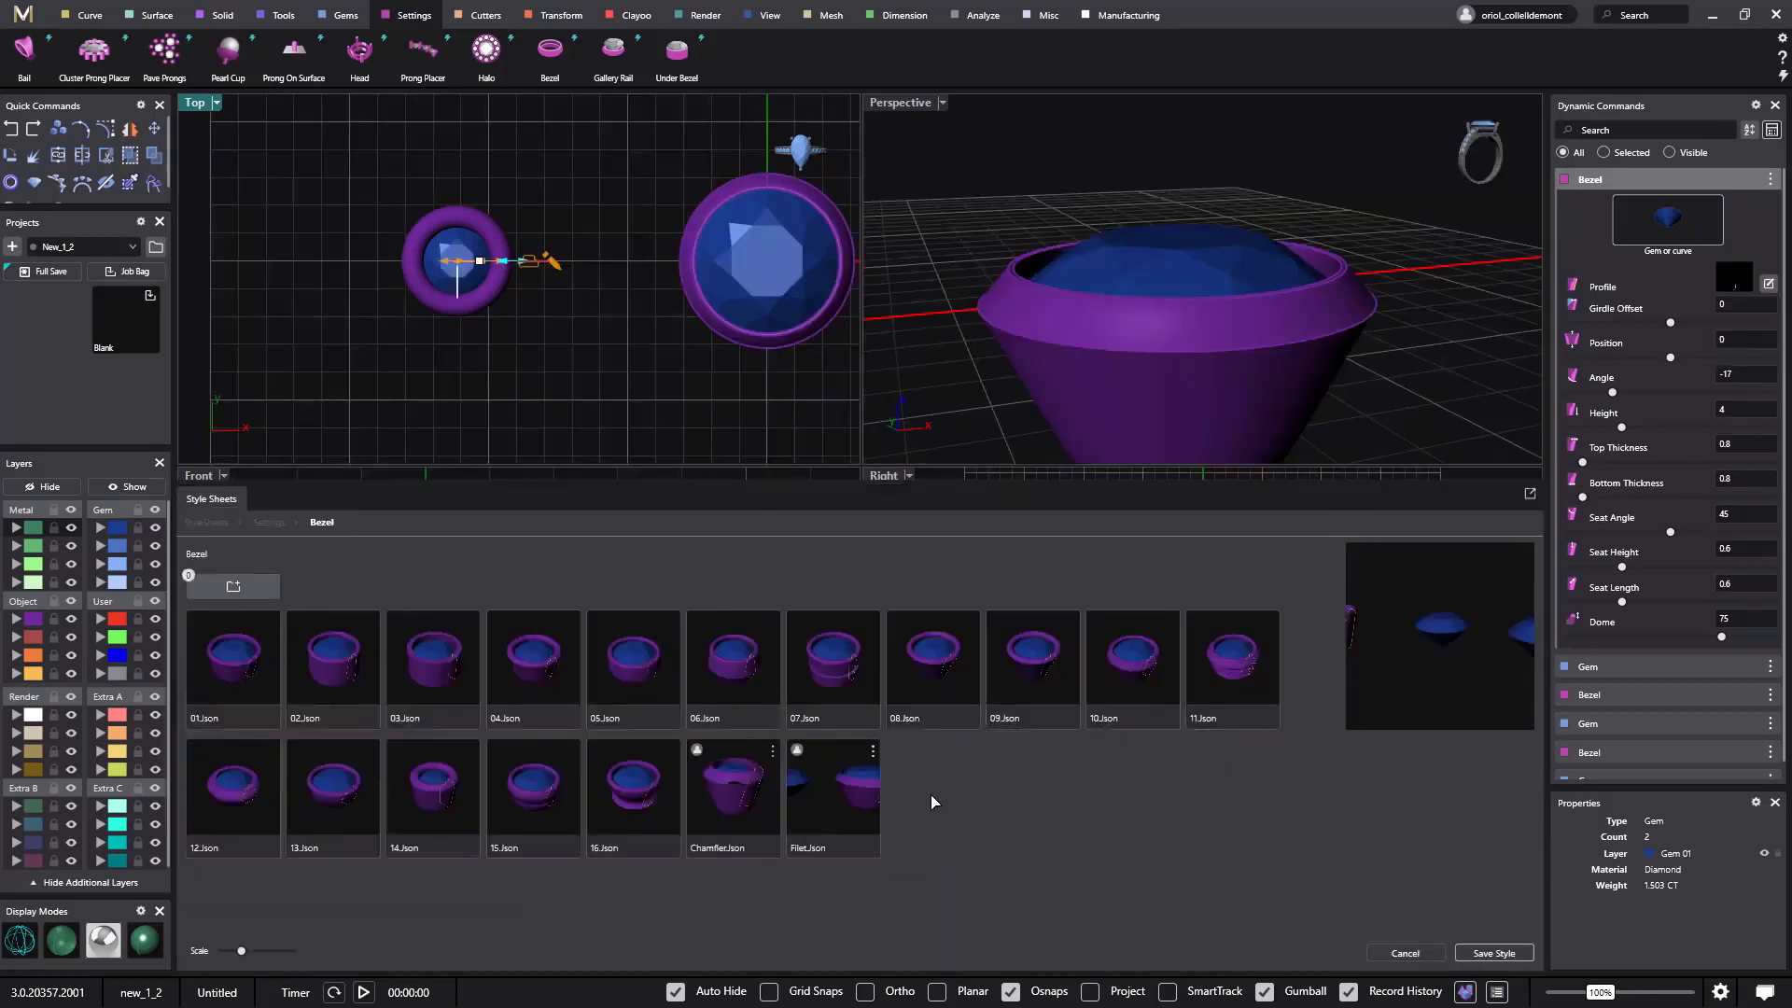
click(825, 810)
click(1493, 953)
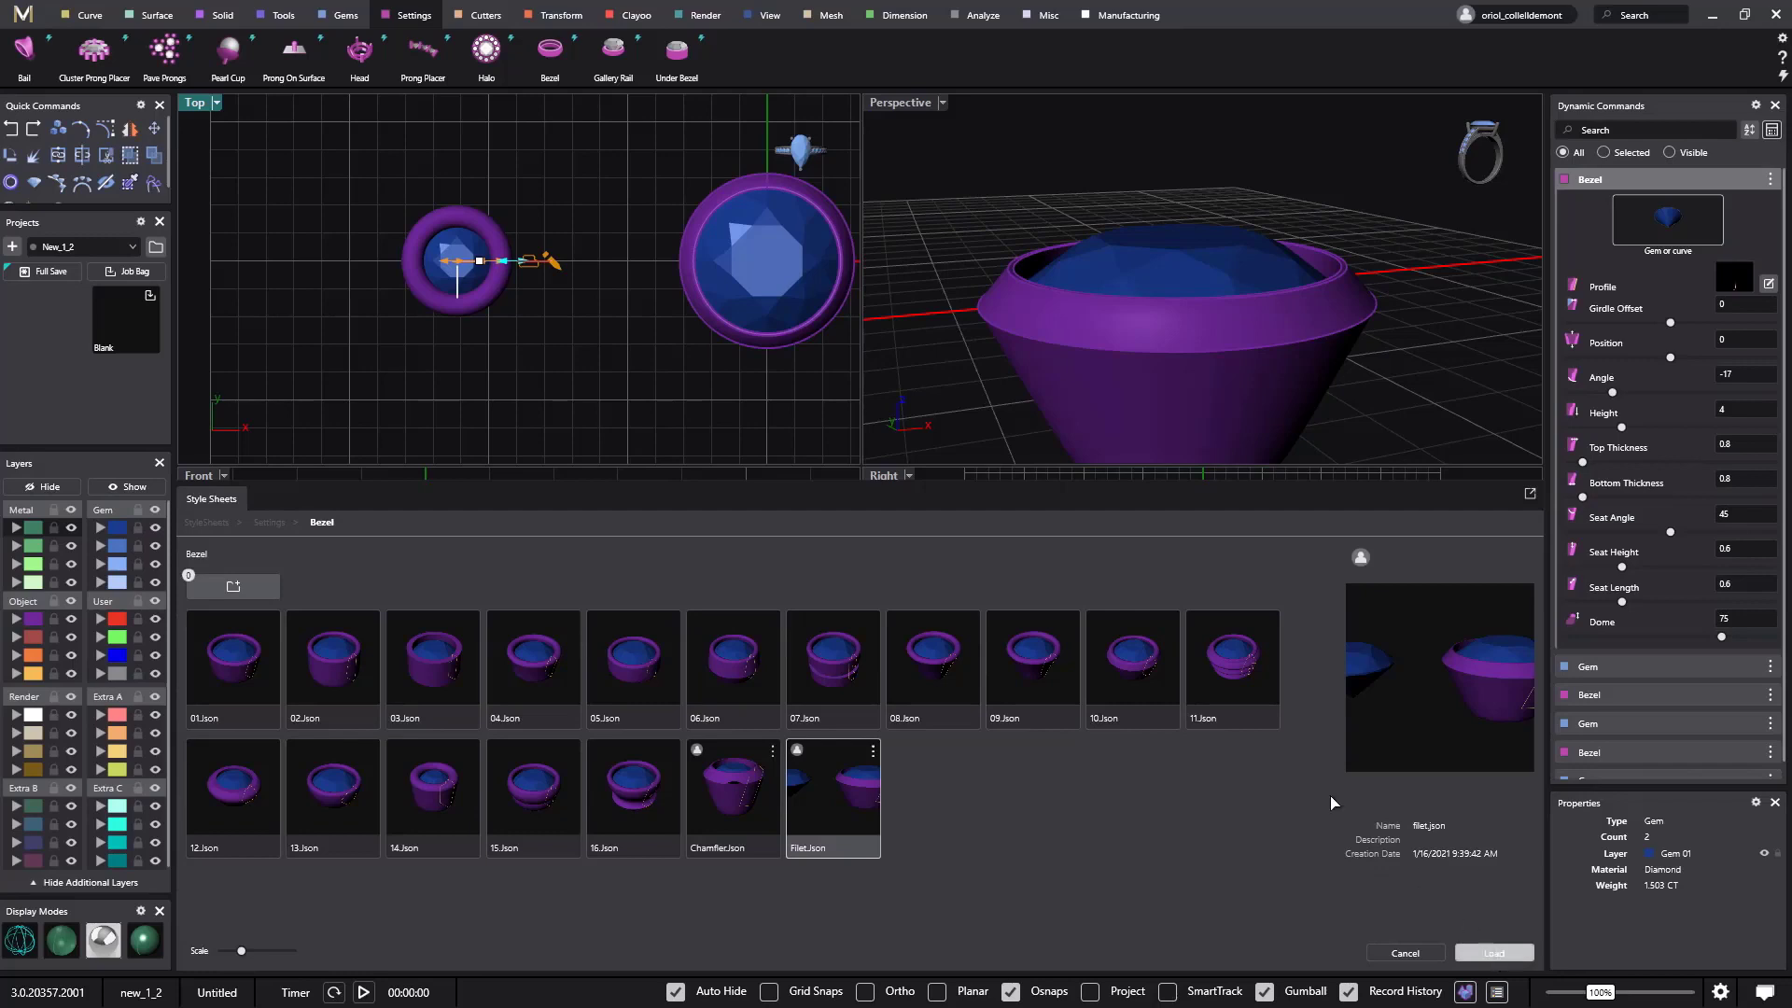
Step: Adjust the small bezel to an angle of -3 and a height of 2.2, and enlarge the perspective view
scroll(935, 331, down, 6)
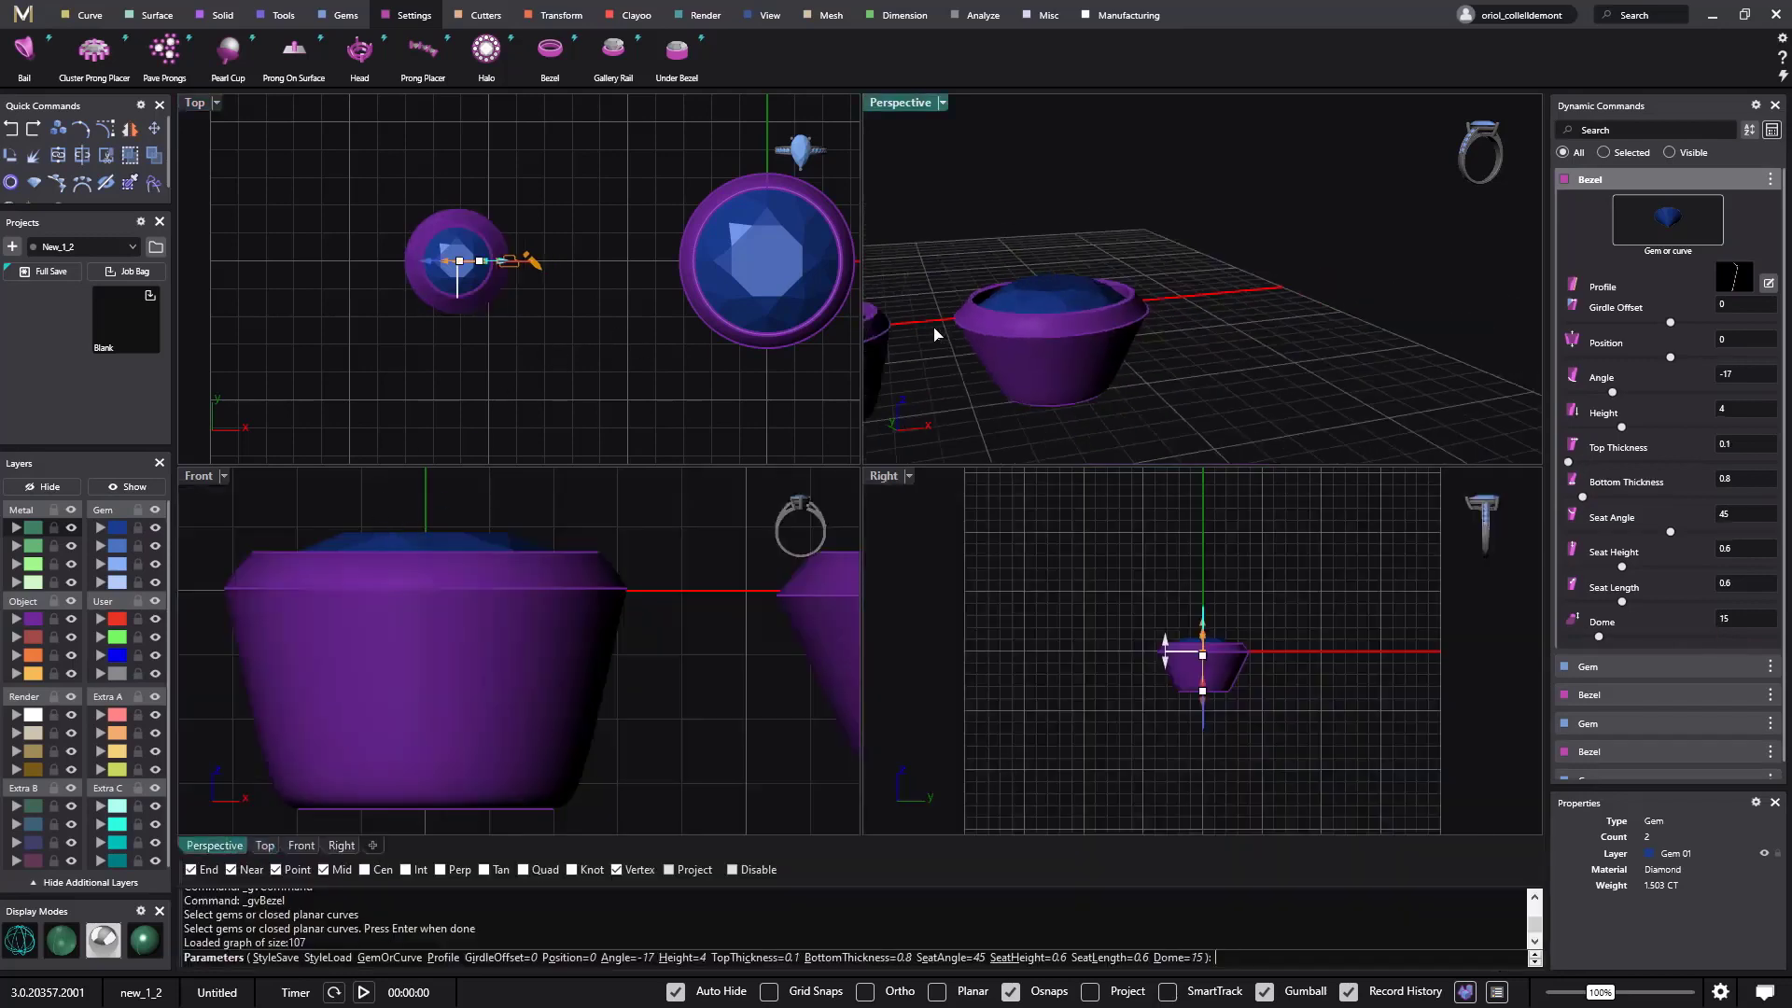
right_drag(998, 332, 1089, 283)
scroll(951, 339, up, 5)
right_drag(951, 339, 1137, 395)
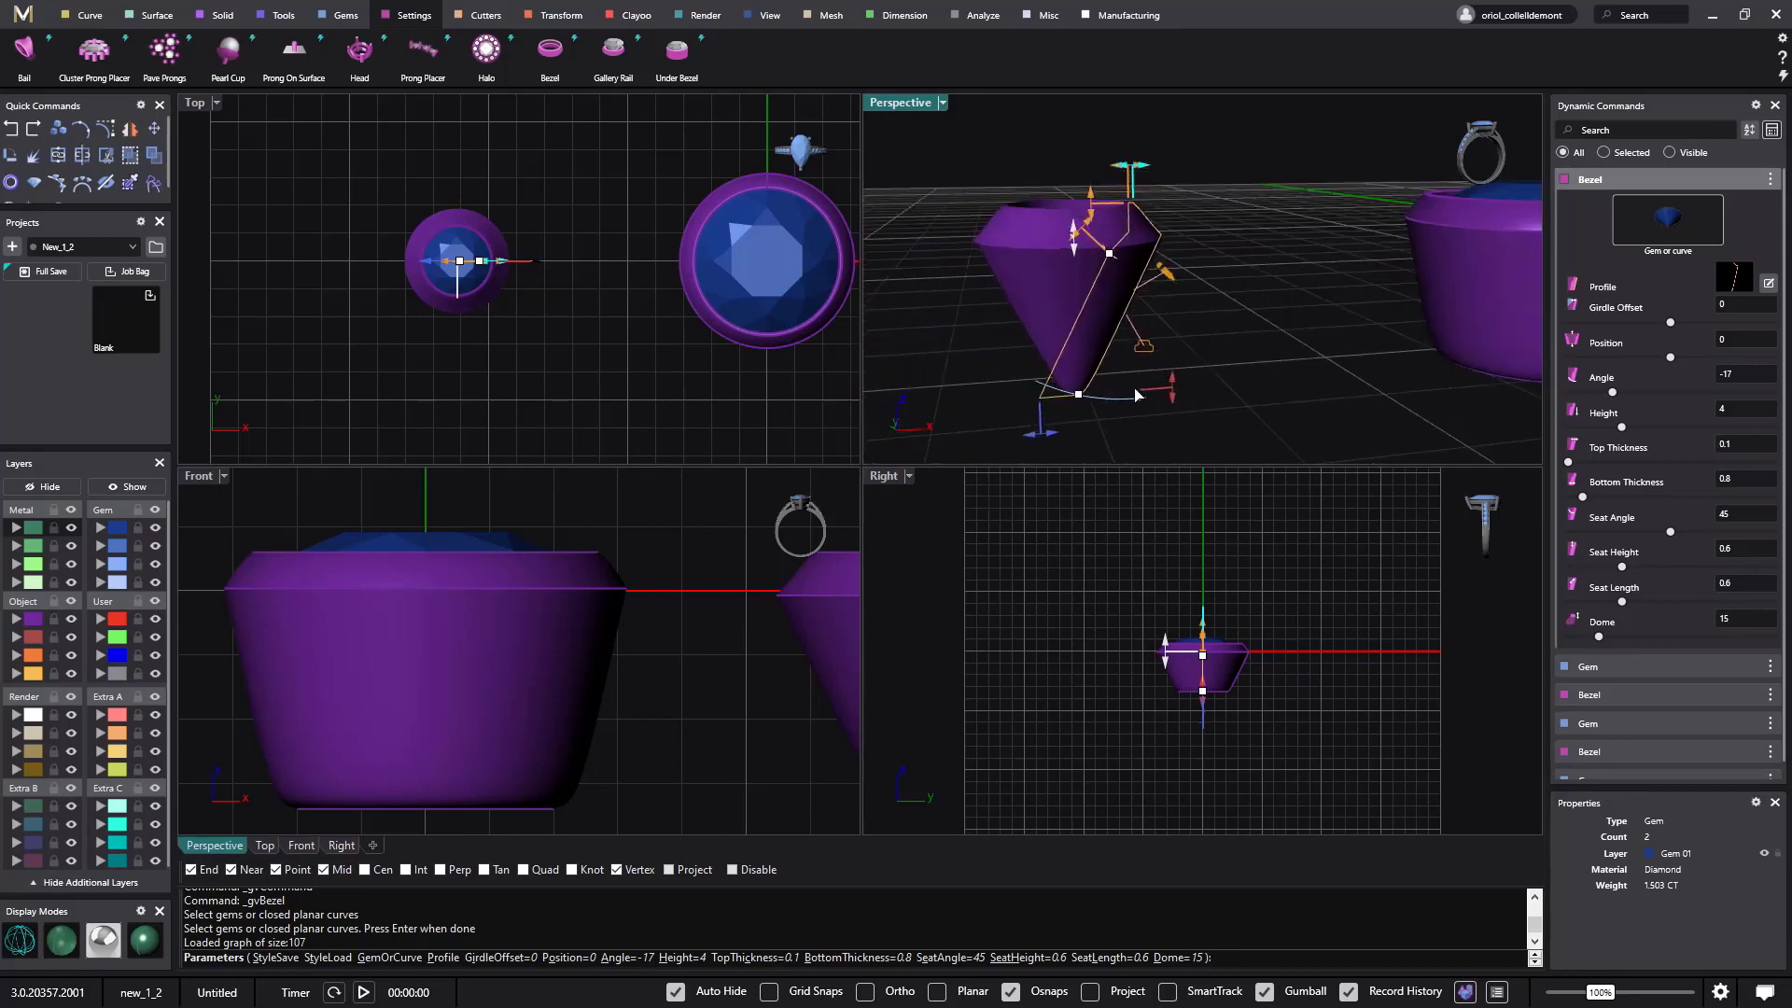
mouse_move(1075, 403)
drag(1104, 398, 1181, 299)
scroll(1077, 224, up, 3)
right_drag(1077, 218, 1103, 244)
scroll(1110, 256, down, 3)
right_drag(1155, 322, 1227, 299)
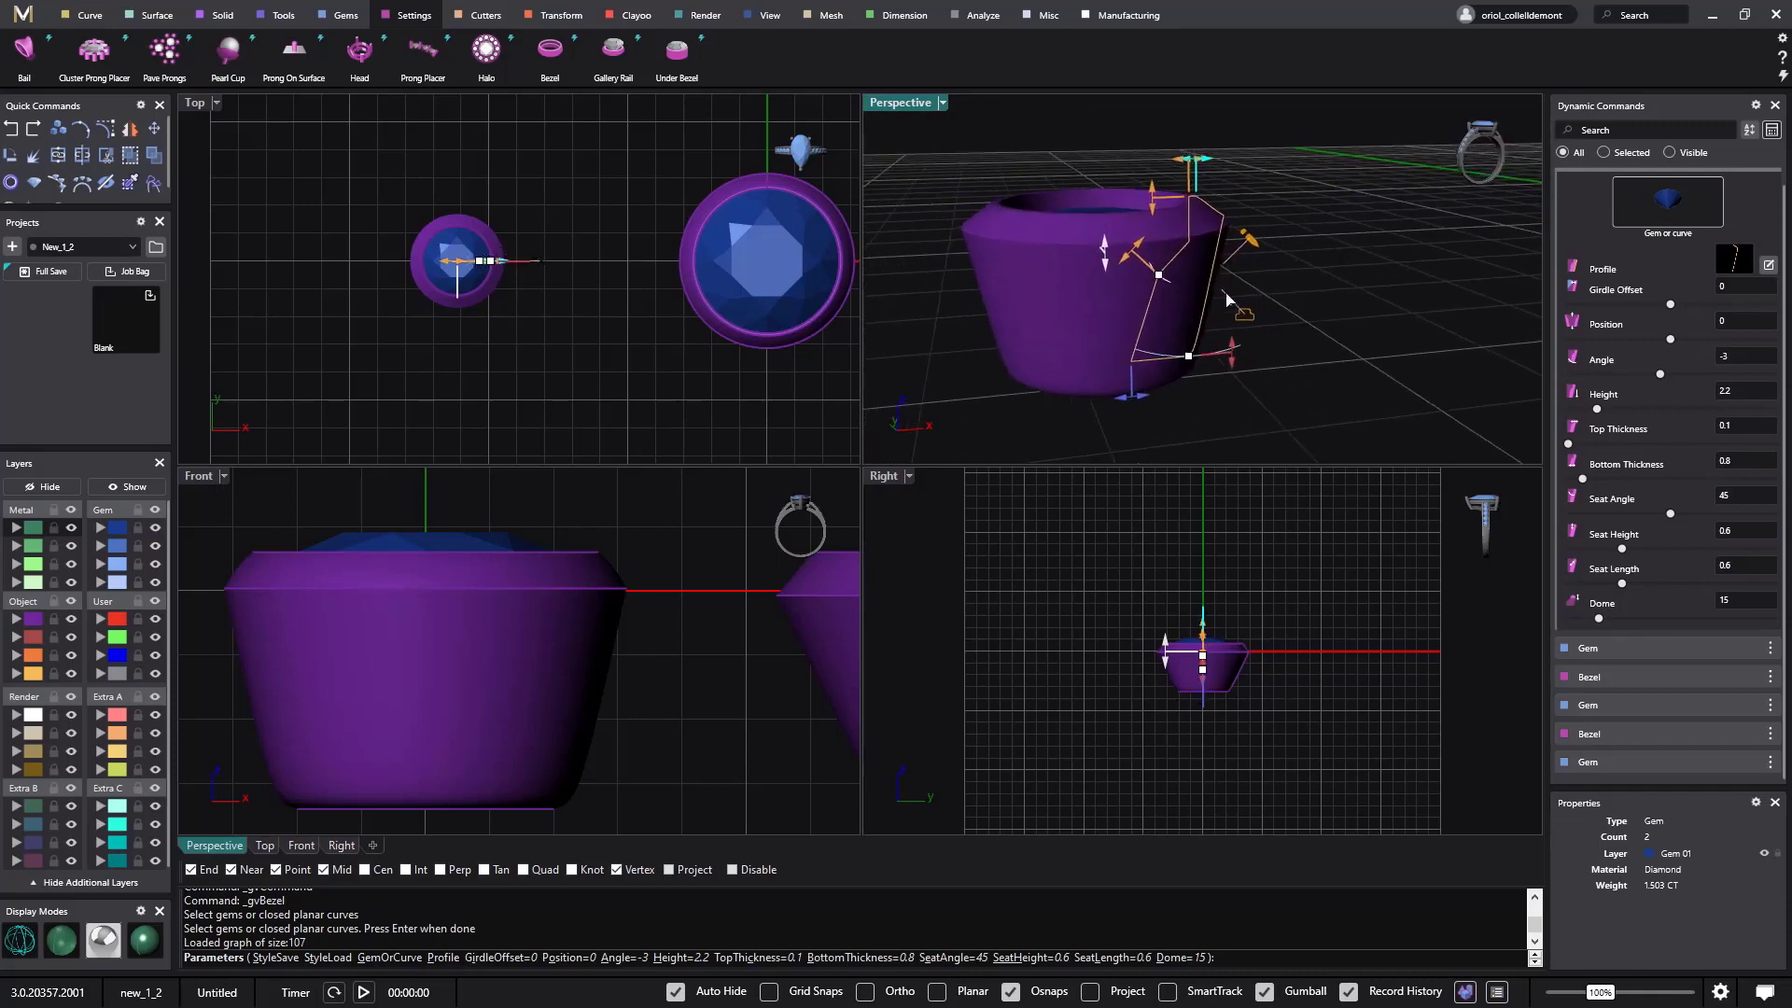
double_click(905, 107)
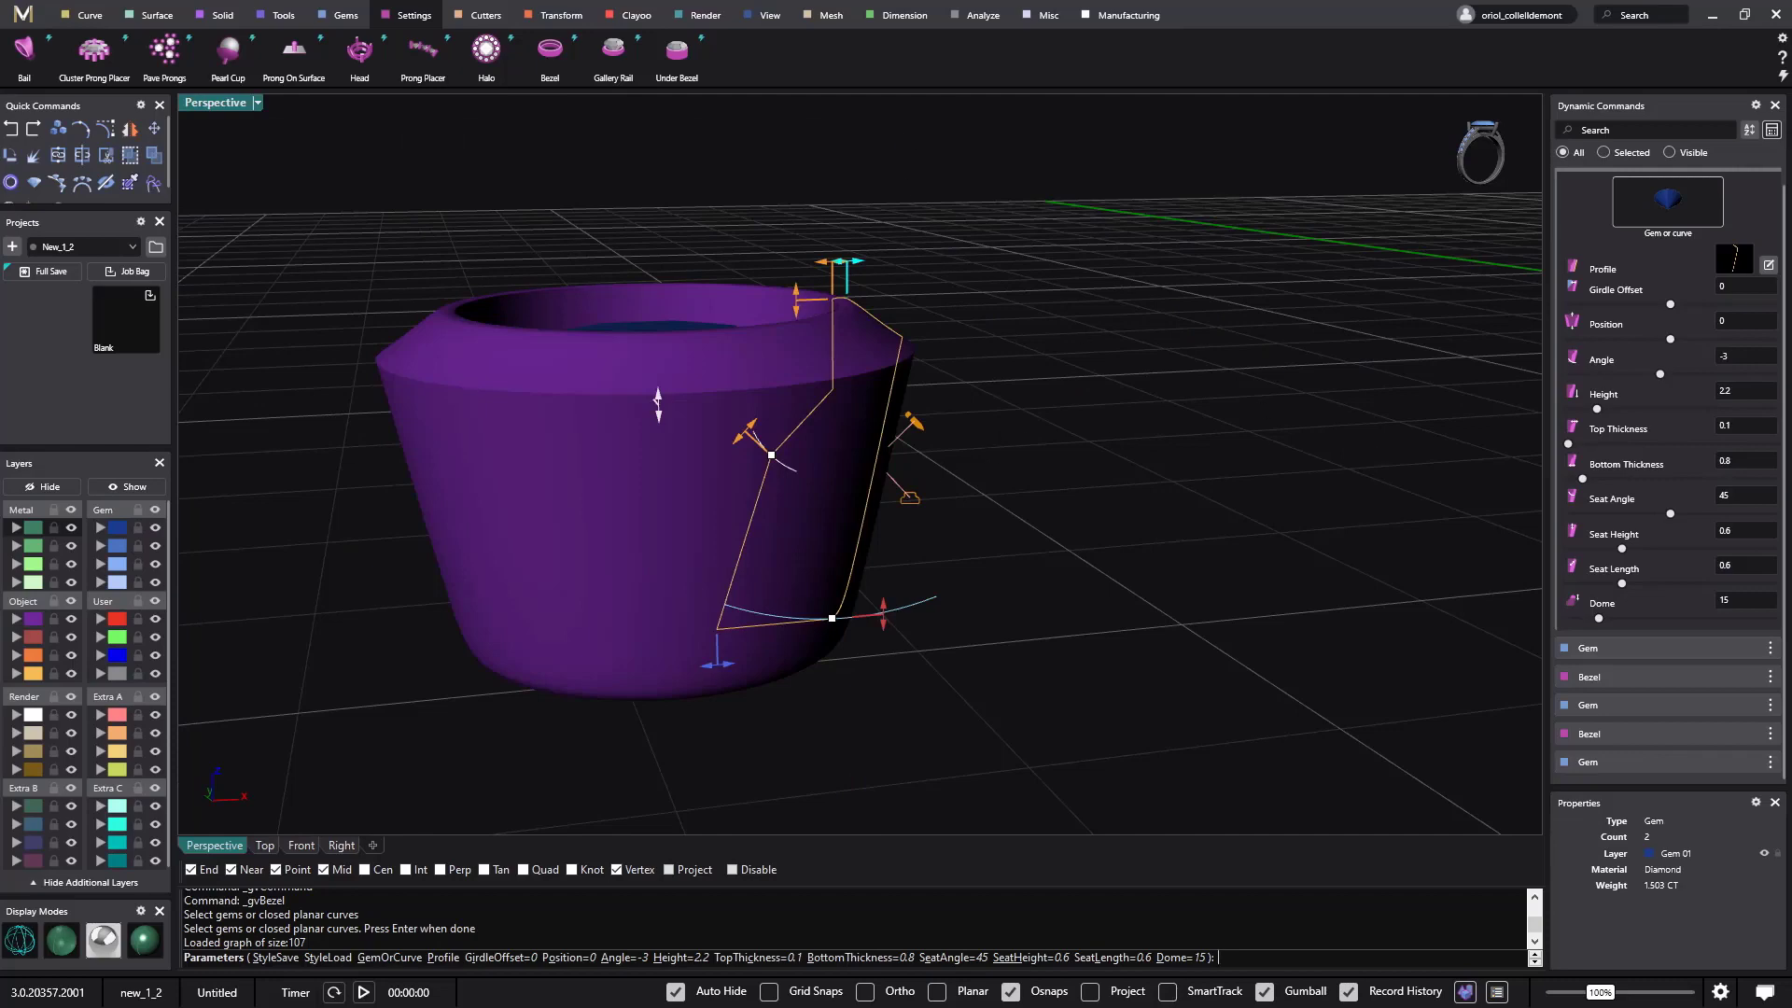